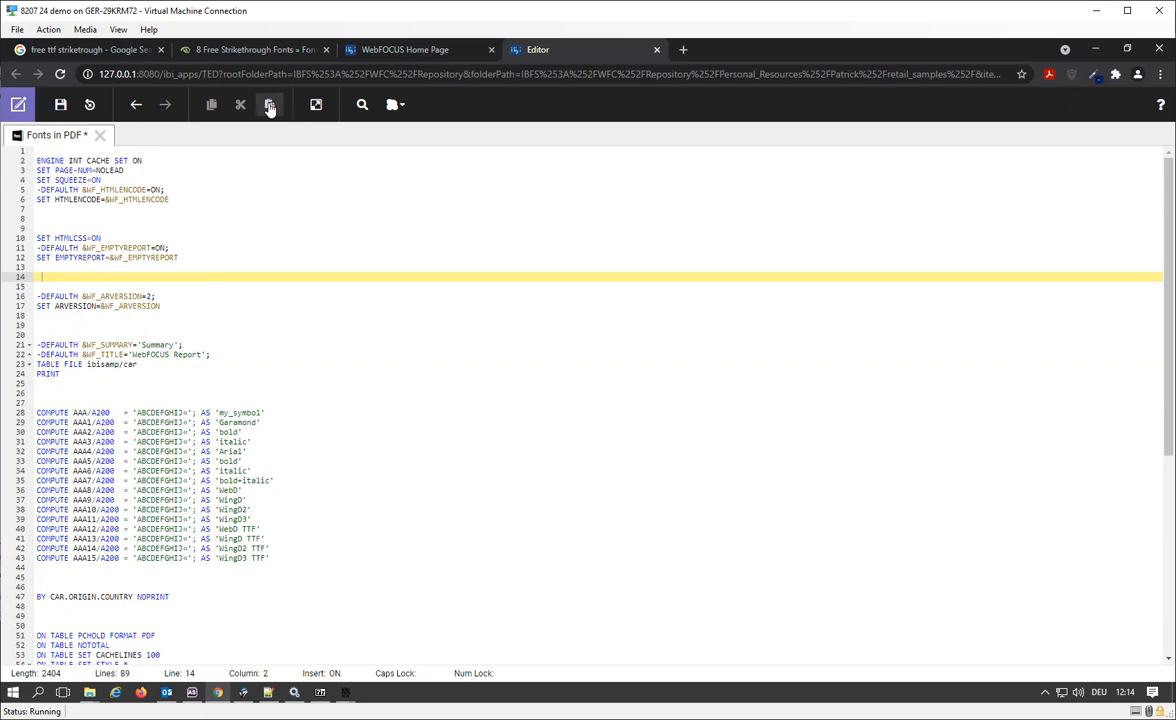
Run the Fonts in PDF procedure, enlarge its PDF output to examine the my_symbol column, and close the output window.
{"action": "left_click", "coordinate": [314, 105]}
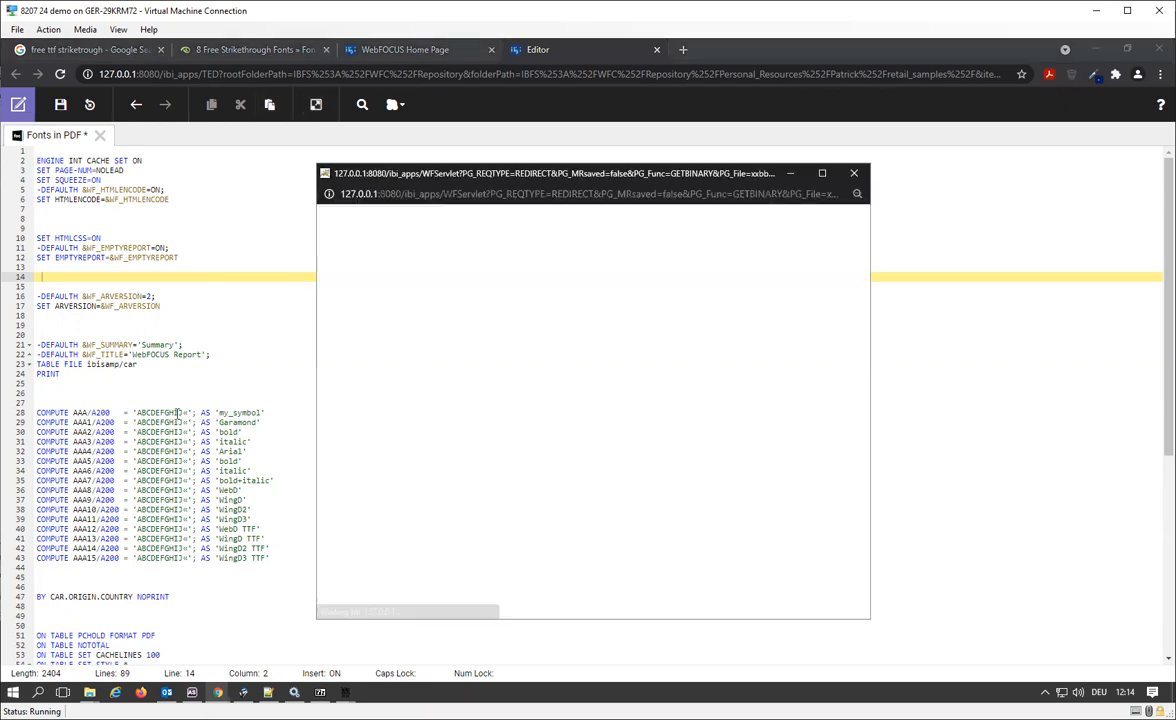
{"action": "left_click", "coordinate": [821, 174]}
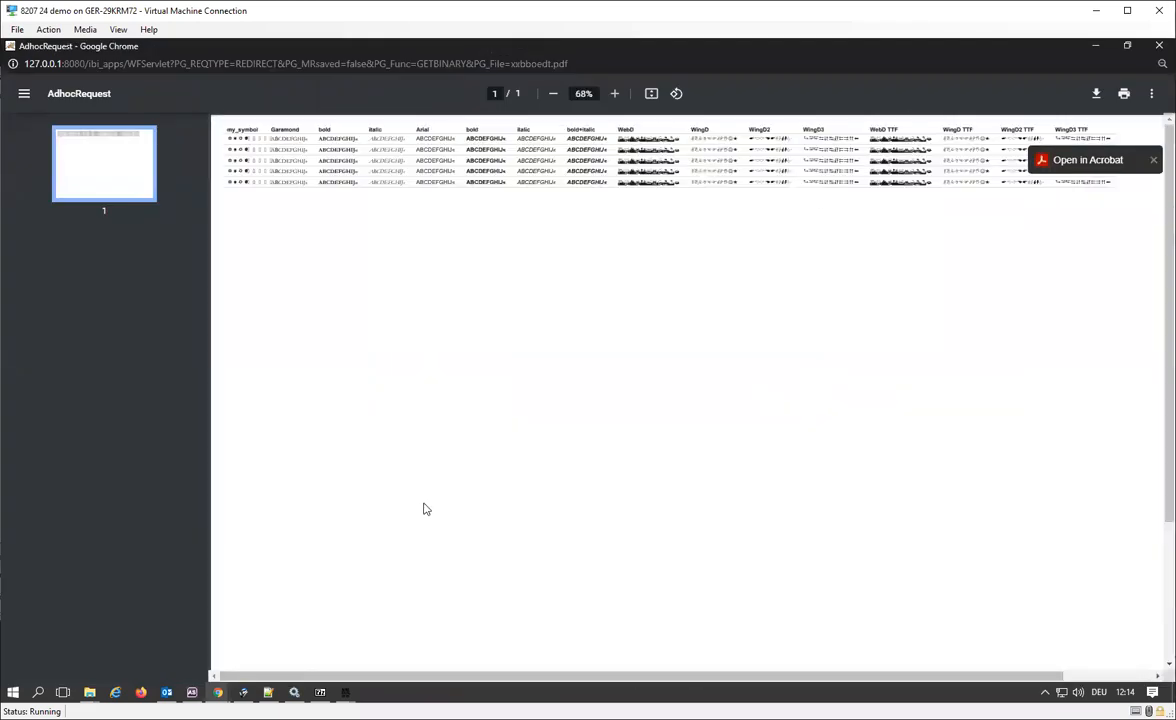
{"action": "scroll", "coordinate": [426, 509], "scroll_direction": "up", "scroll_amount": 4}
{"action": "left_click_drag", "start_coordinate": [479, 678], "coordinate": [475, 678]}
{"action": "scroll", "coordinate": [444, 593], "scroll_direction": "up", "scroll_amount": 3}
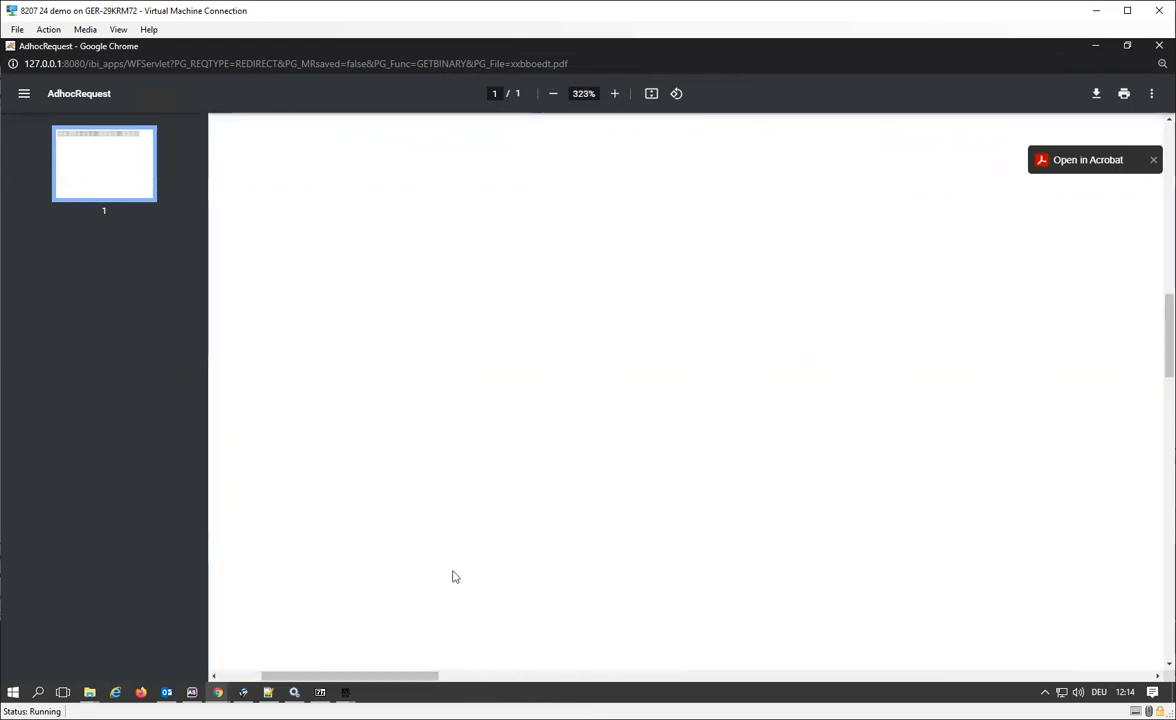
{"action": "left_click_drag", "start_coordinate": [374, 677], "coordinate": [322, 677]}
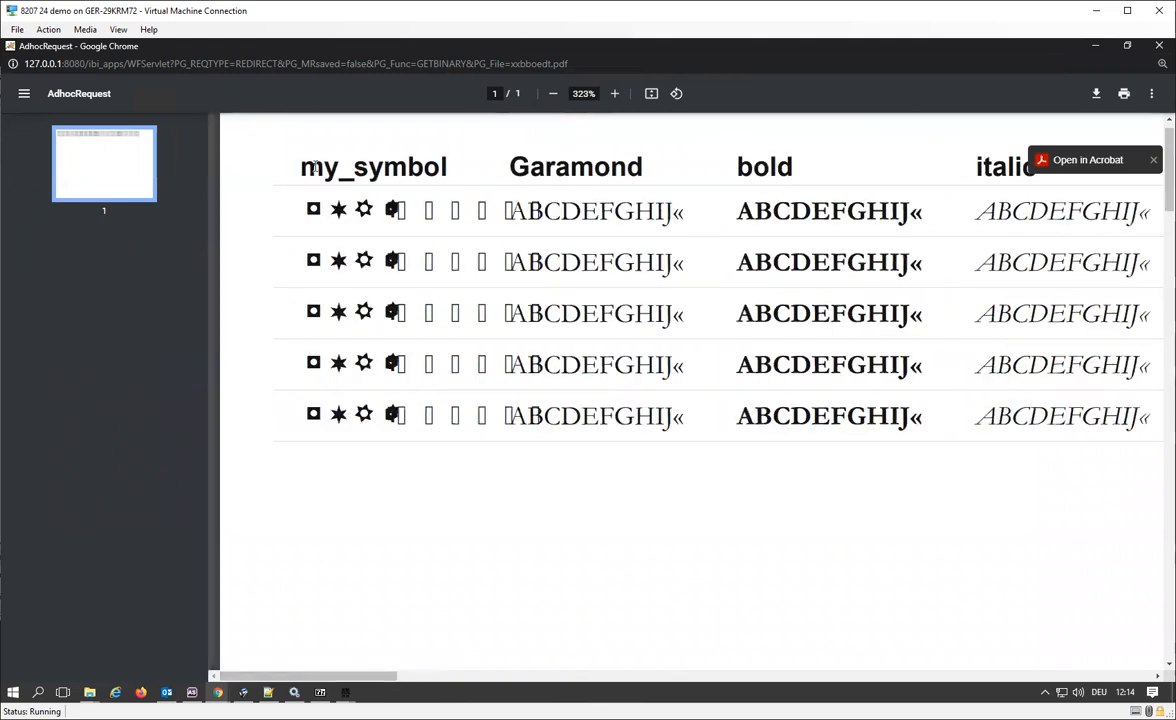
{"action": "left_click_drag", "start_coordinate": [289, 157], "coordinate": [443, 176]}
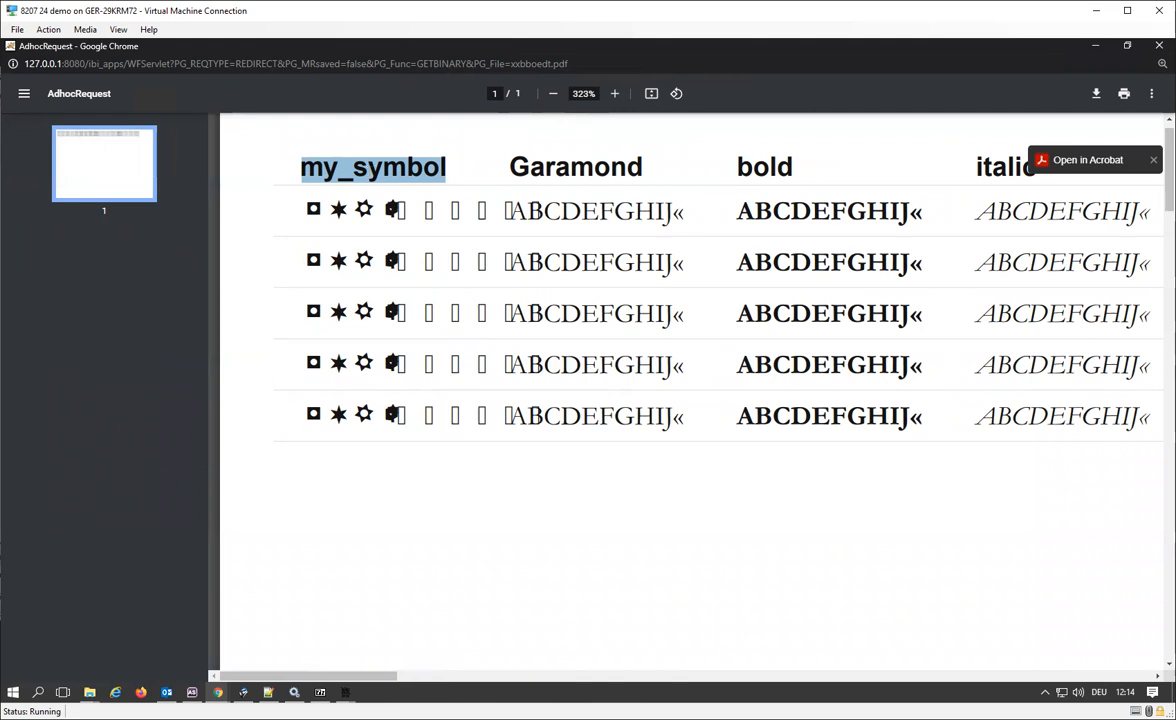
{"action": "left_click", "coordinate": [1159, 46]}
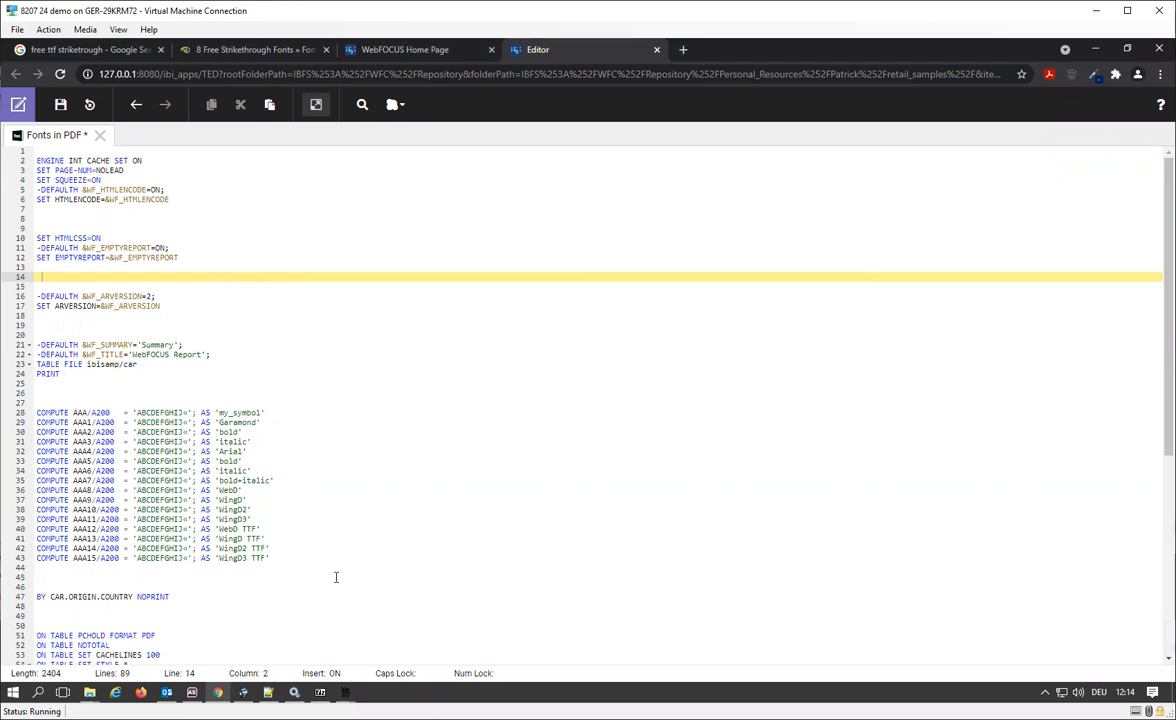
Bring up the my_symbol font window briefly, and search the web for fontforge in a new tab to open the FontForge website.
{"action": "mouse_move", "coordinate": [350, 700]}
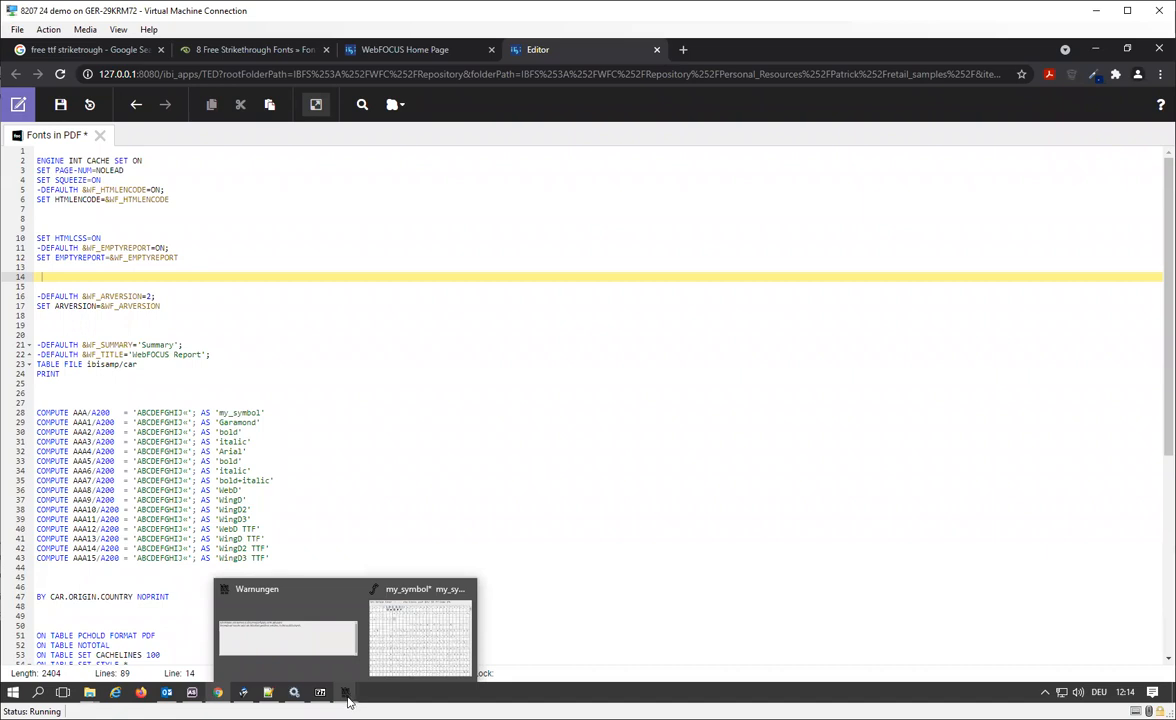
{"action": "left_click", "coordinate": [420, 640]}
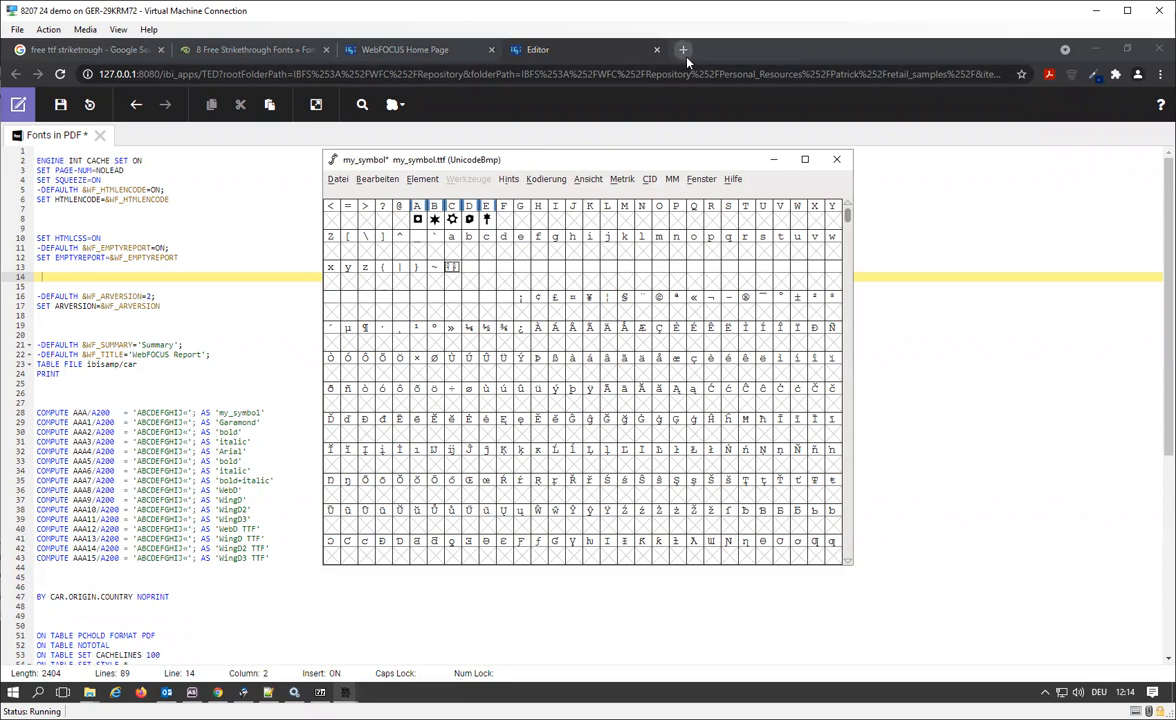
{"action": "left_click", "coordinate": [683, 50]}
{"action": "type", "text": "fontforge"}
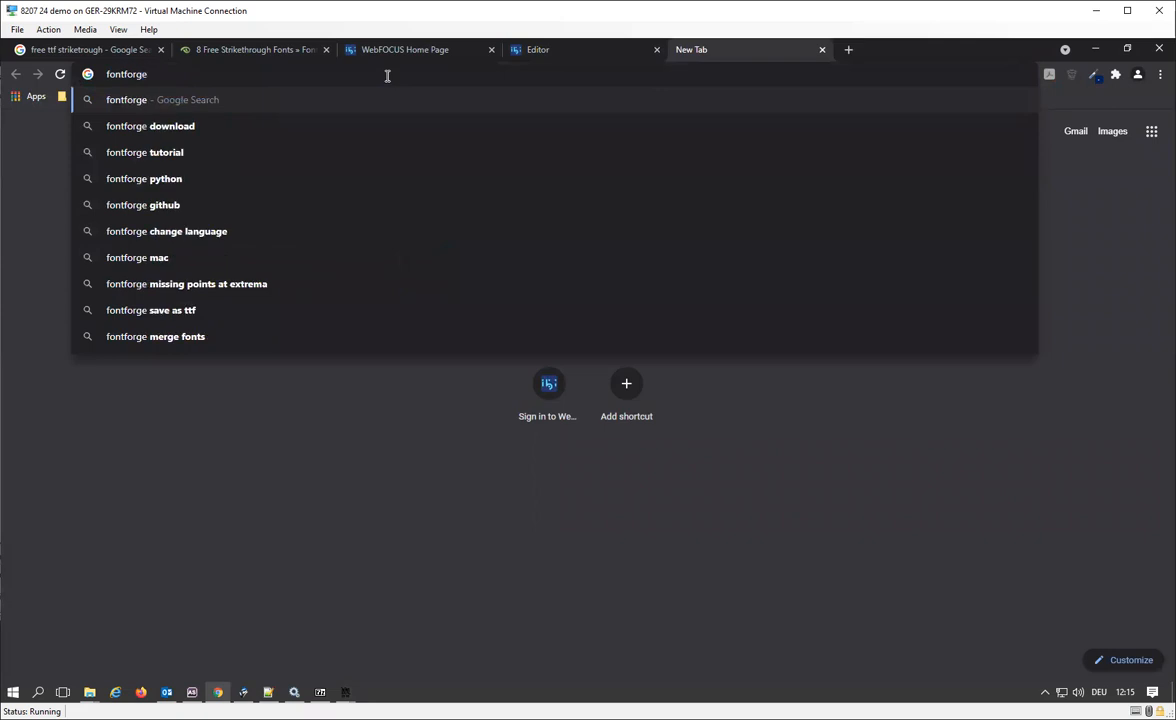
{"action": "key", "text": "Return"}
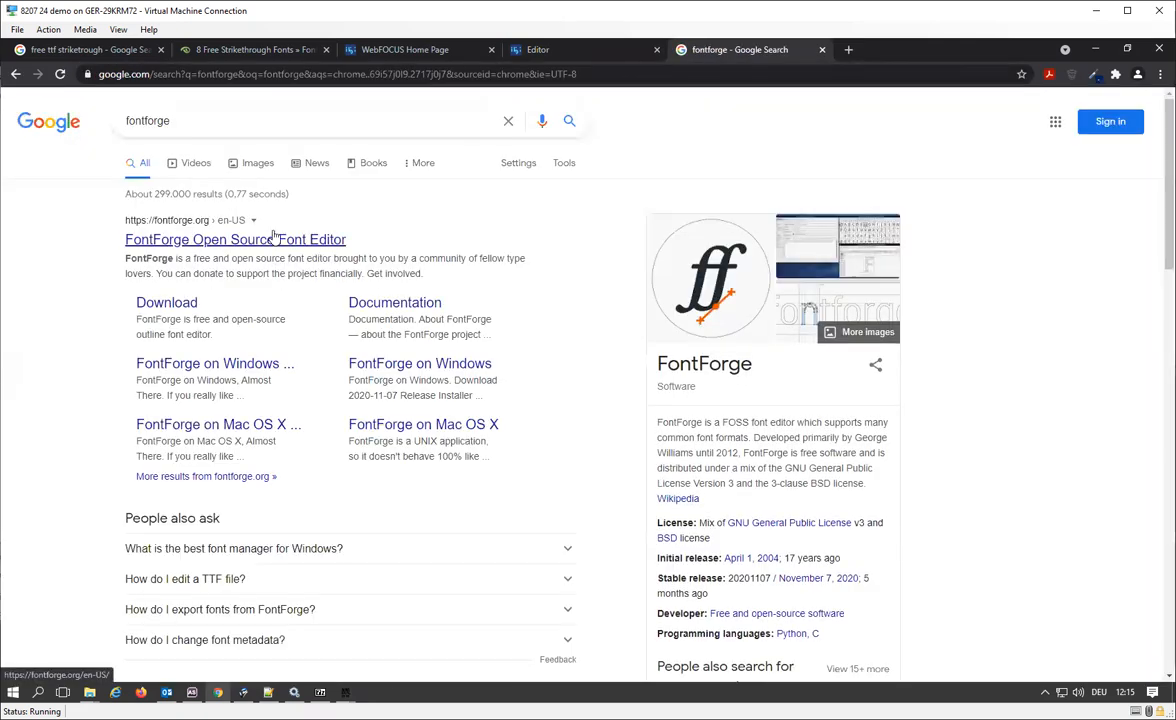
{"action": "left_click", "coordinate": [272, 239]}
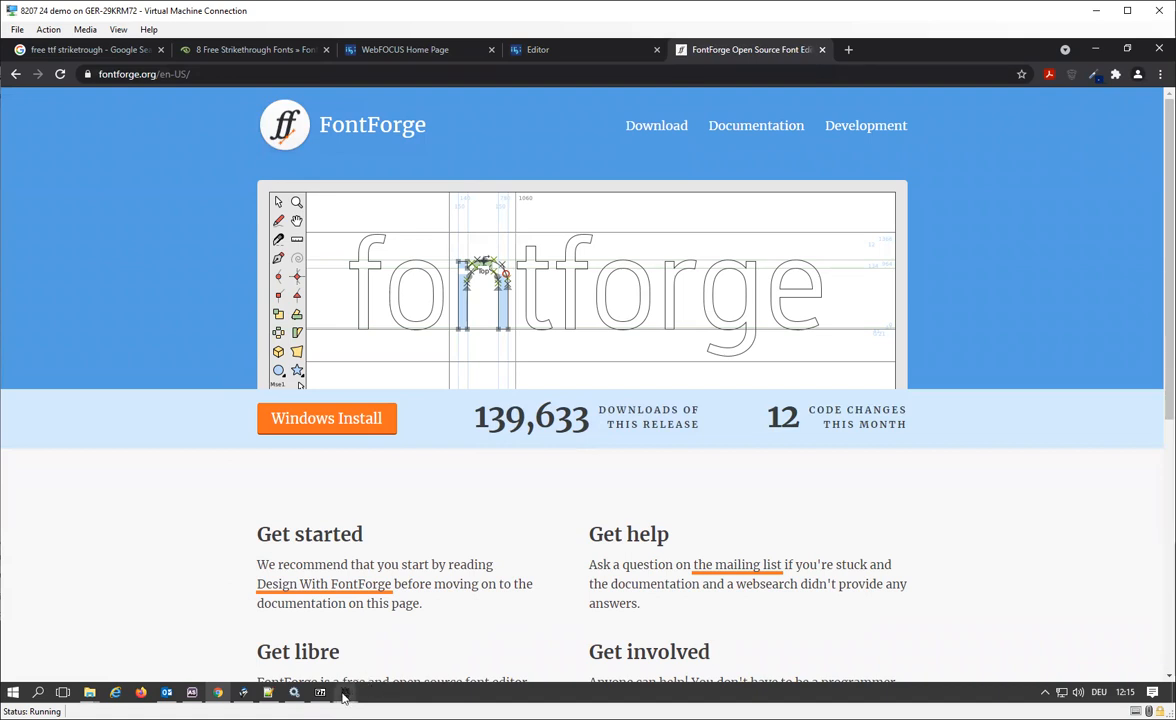
Return to the my_symbol font in FontForge and view the outline of the capital E glyph.
{"action": "mouse_move", "coordinate": [343, 692]}
{"action": "left_click", "coordinate": [412, 630]}
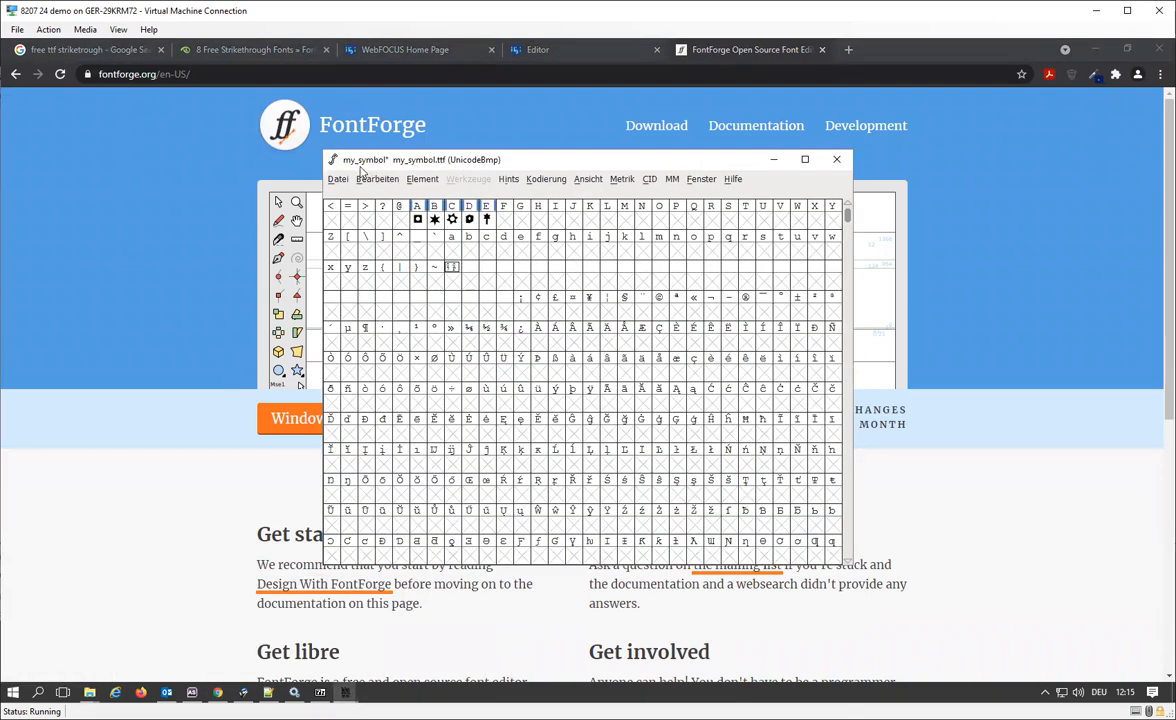
{"action": "left_click", "coordinate": [345, 180]}
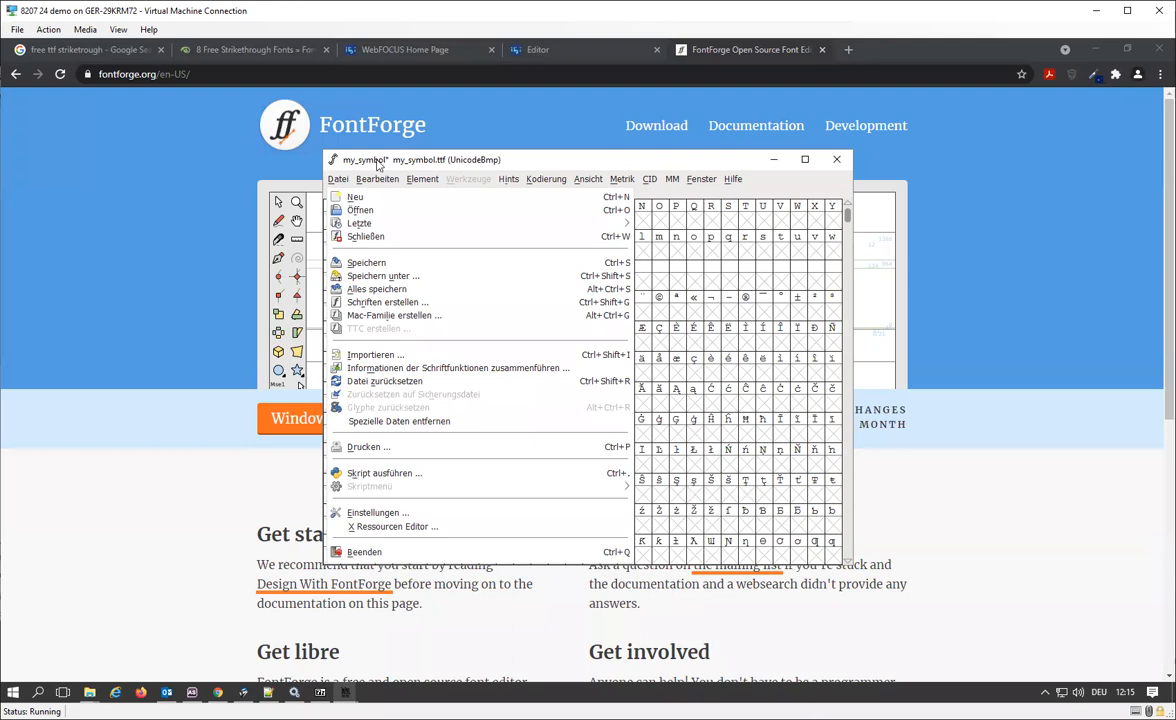
{"action": "left_click", "coordinate": [348, 154]}
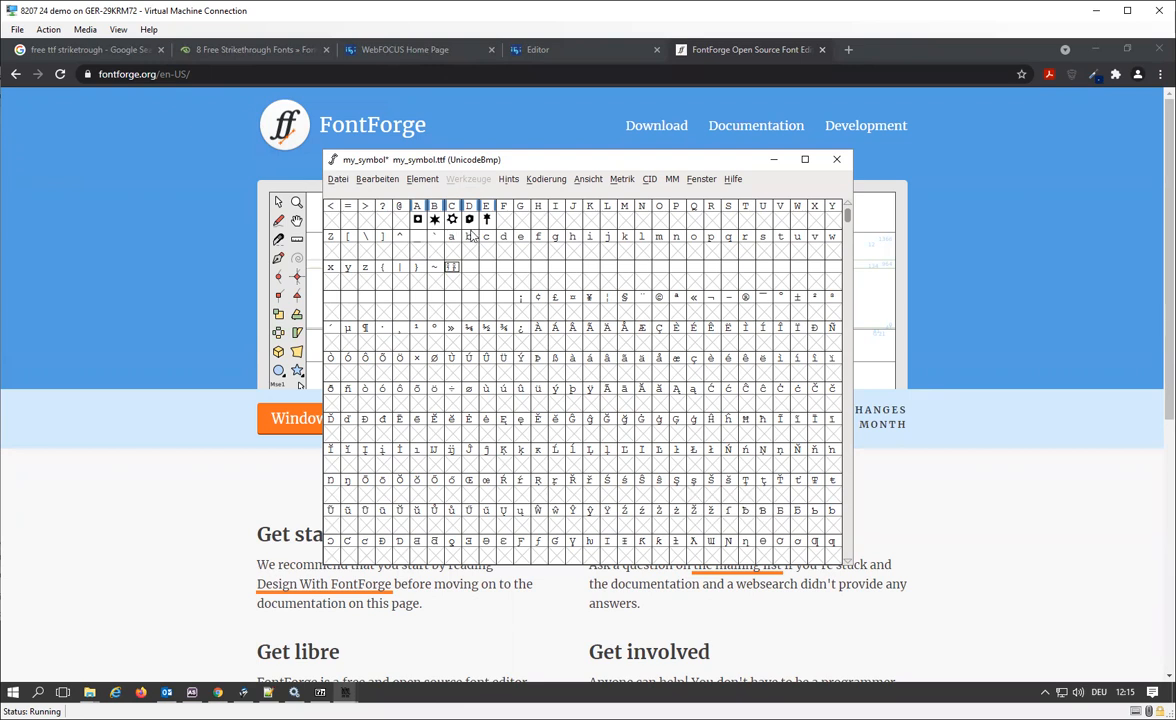
{"action": "double_click", "coordinate": [487, 221]}
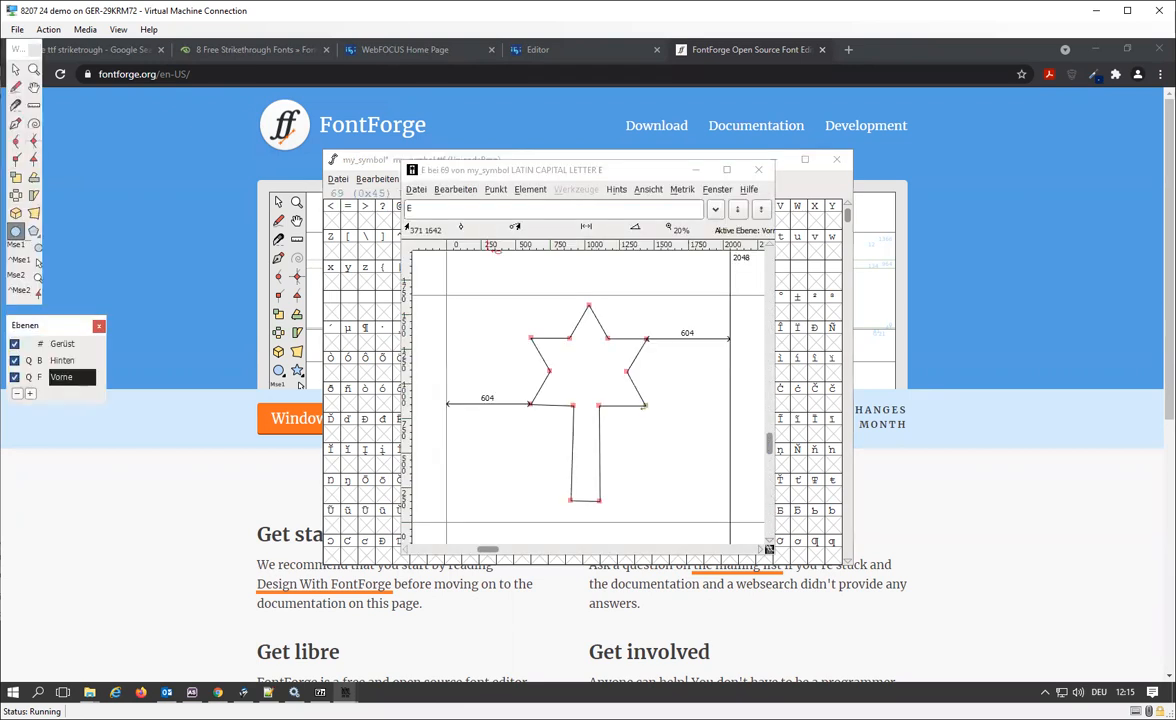
{"action": "left_click", "coordinate": [759, 173]}
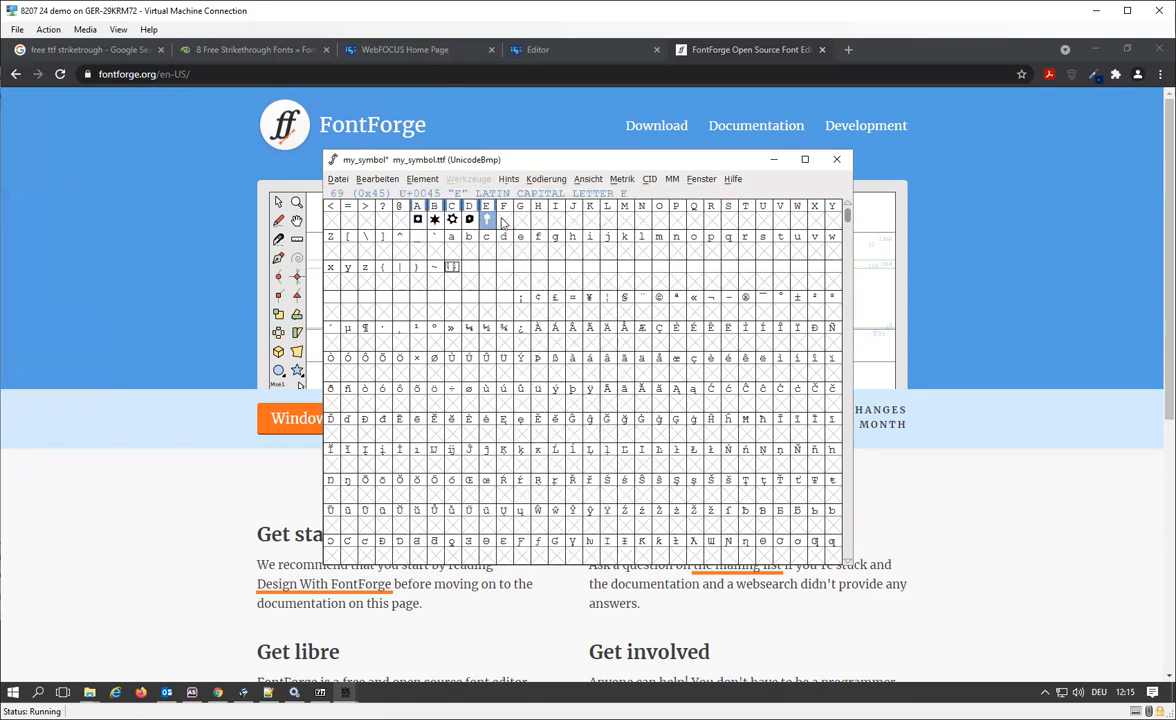
{"action": "right_click", "coordinate": [503, 224]}
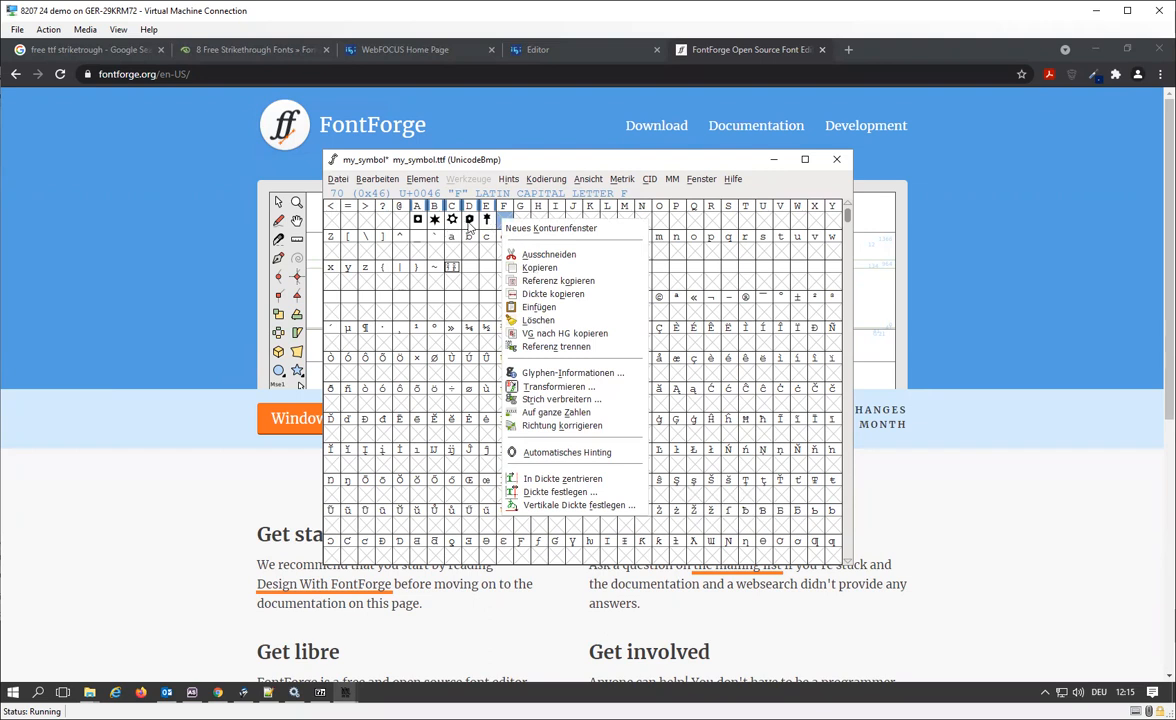
{"action": "left_click", "coordinate": [469, 228]}
{"action": "left_click", "coordinate": [469, 226]}
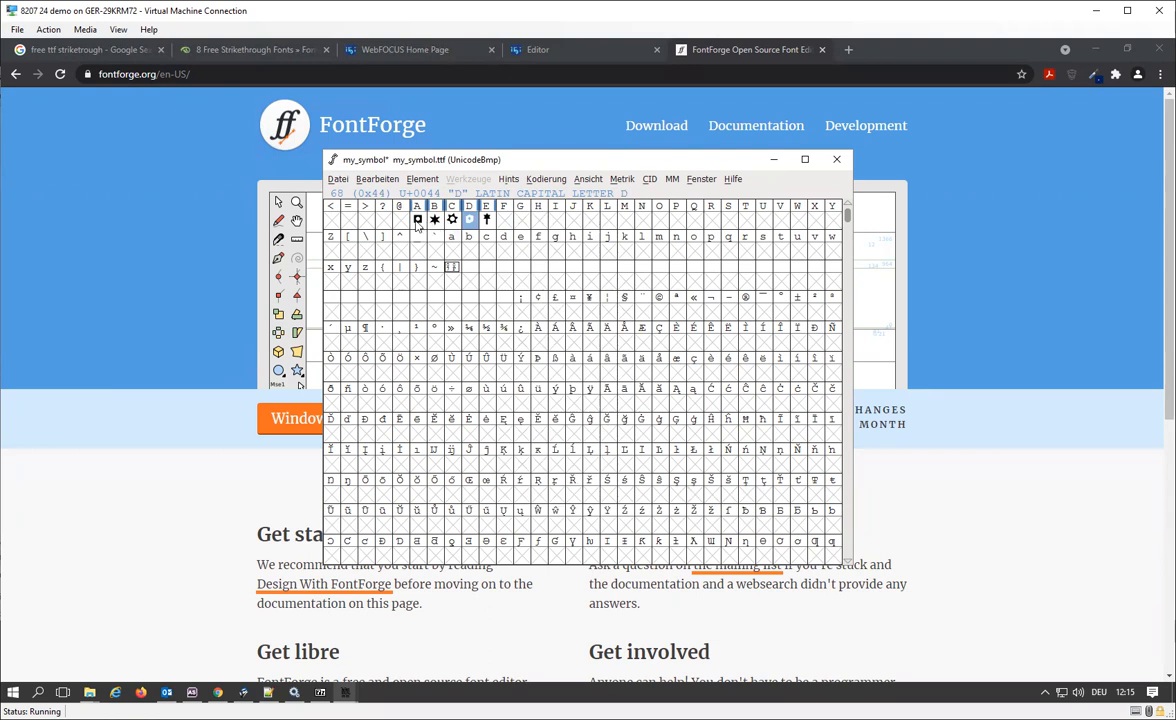
Copy the symbol from the capital A glyph and paste it into the empty capital F slot.
{"action": "left_click", "coordinate": [418, 222]}
{"action": "right_click", "coordinate": [418, 224]}
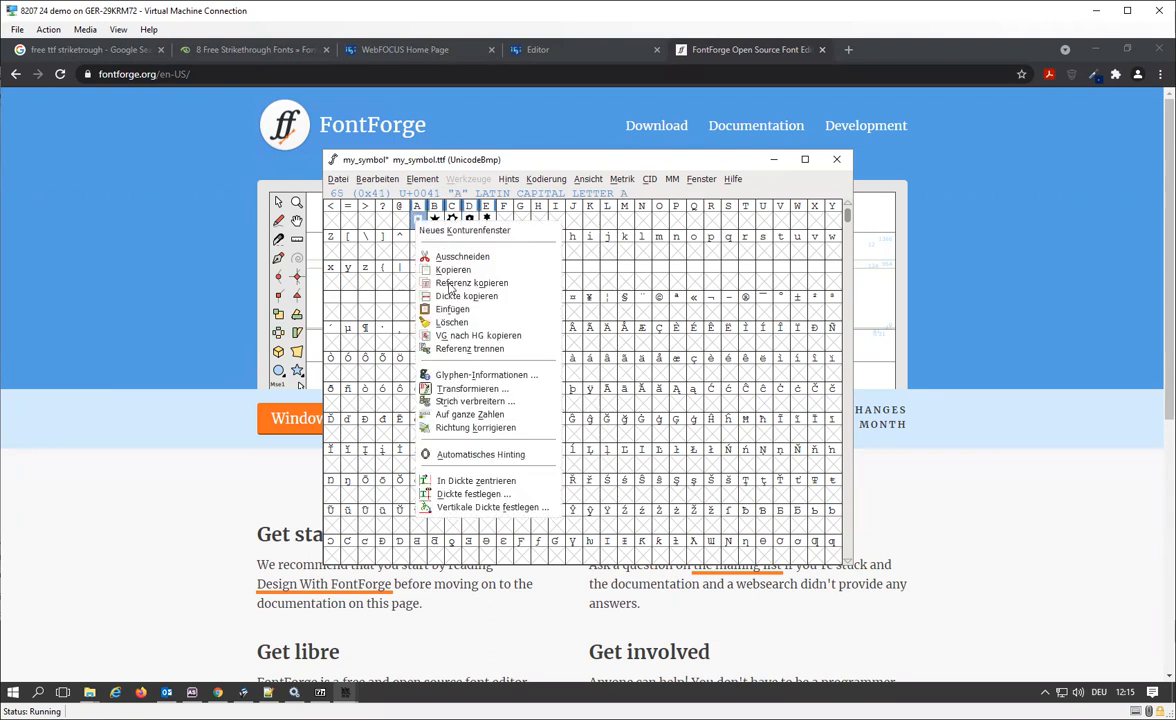
{"action": "left_click", "coordinate": [475, 236]}
{"action": "left_click", "coordinate": [504, 219]}
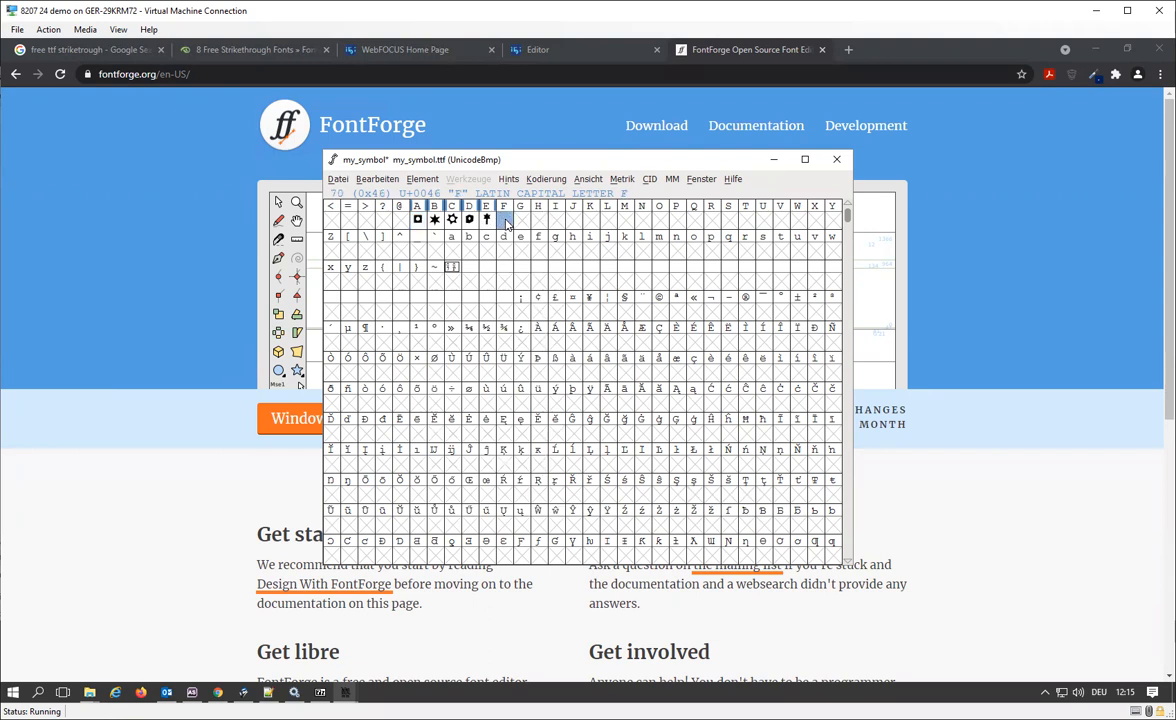
{"action": "right_click", "coordinate": [505, 220]}
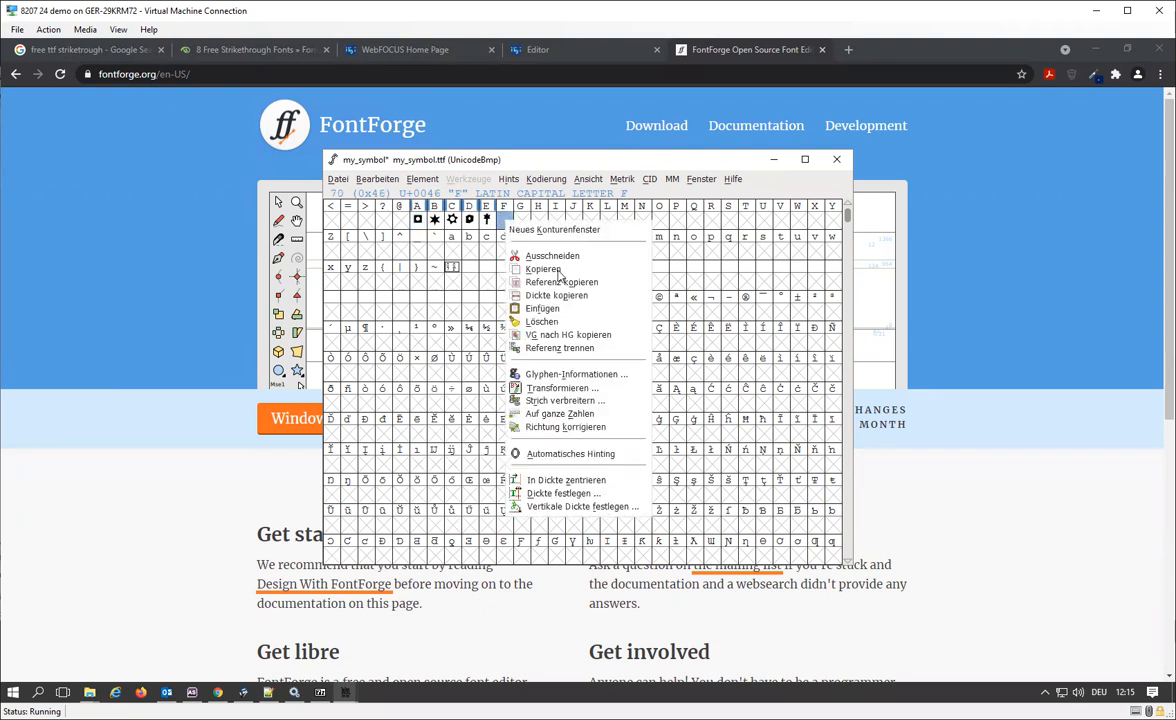
{"action": "left_click", "coordinate": [541, 308]}
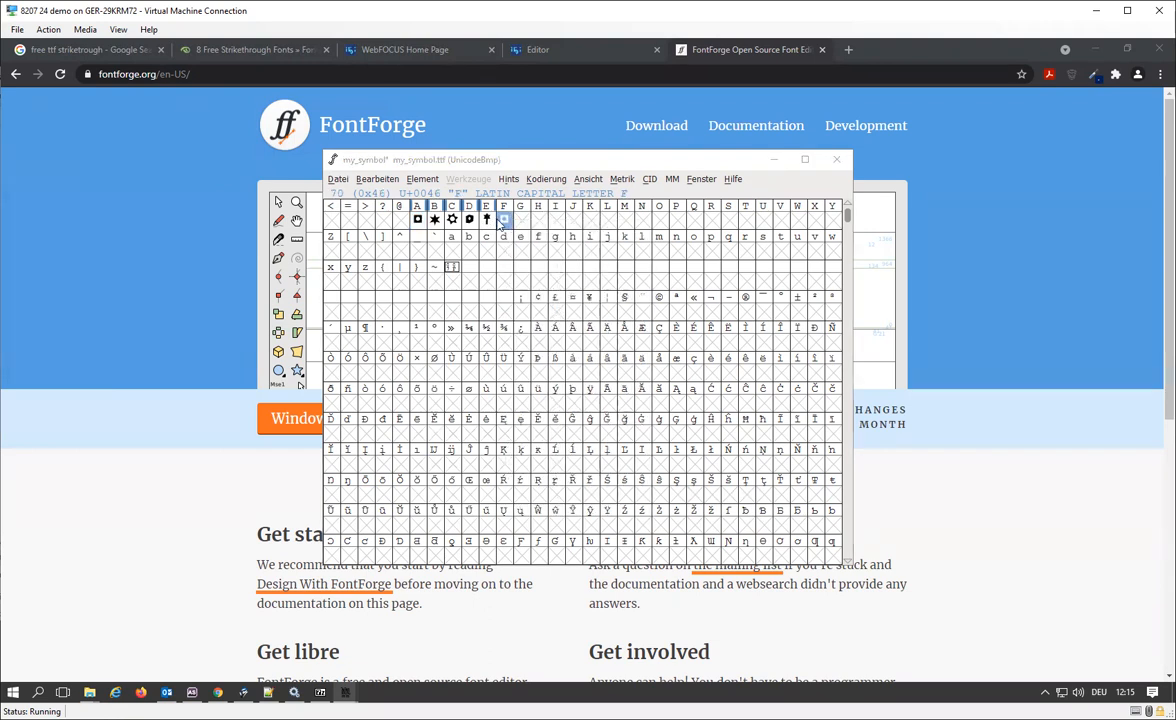
Open the capital F glyph's outline, minimize the browser and file explorer behind it, and place the outline window beside the glyph grid.
{"action": "double_click", "coordinate": [504, 220]}
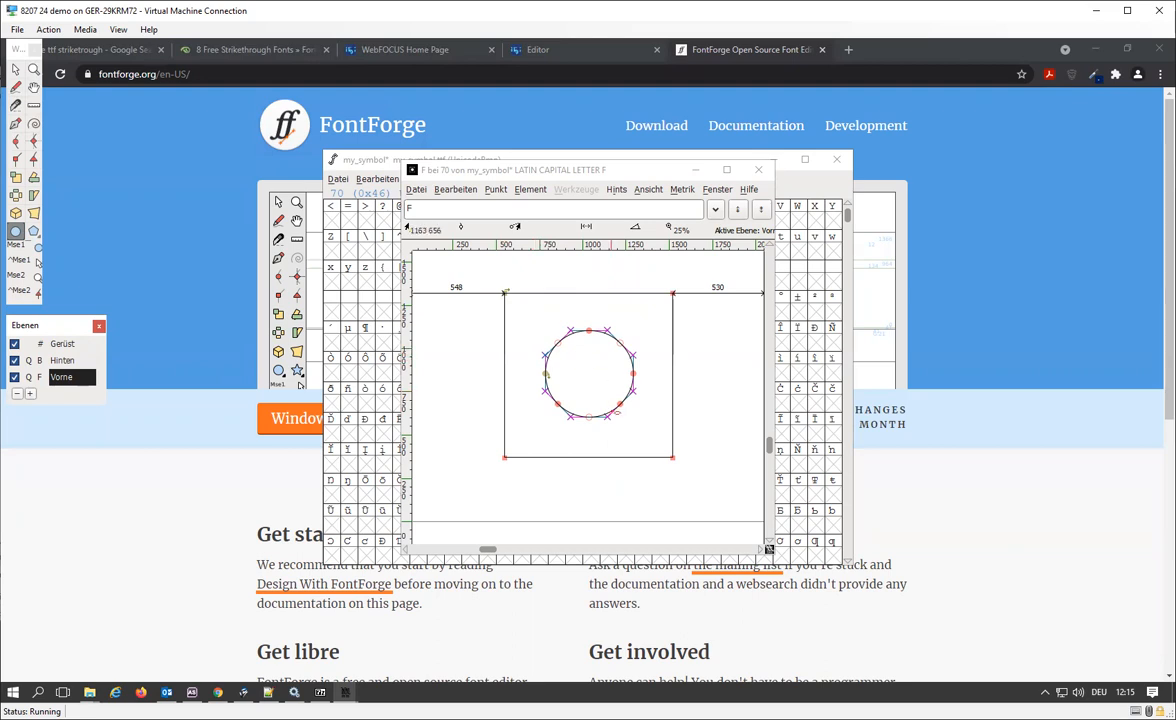
{"action": "left_click", "coordinate": [611, 405]}
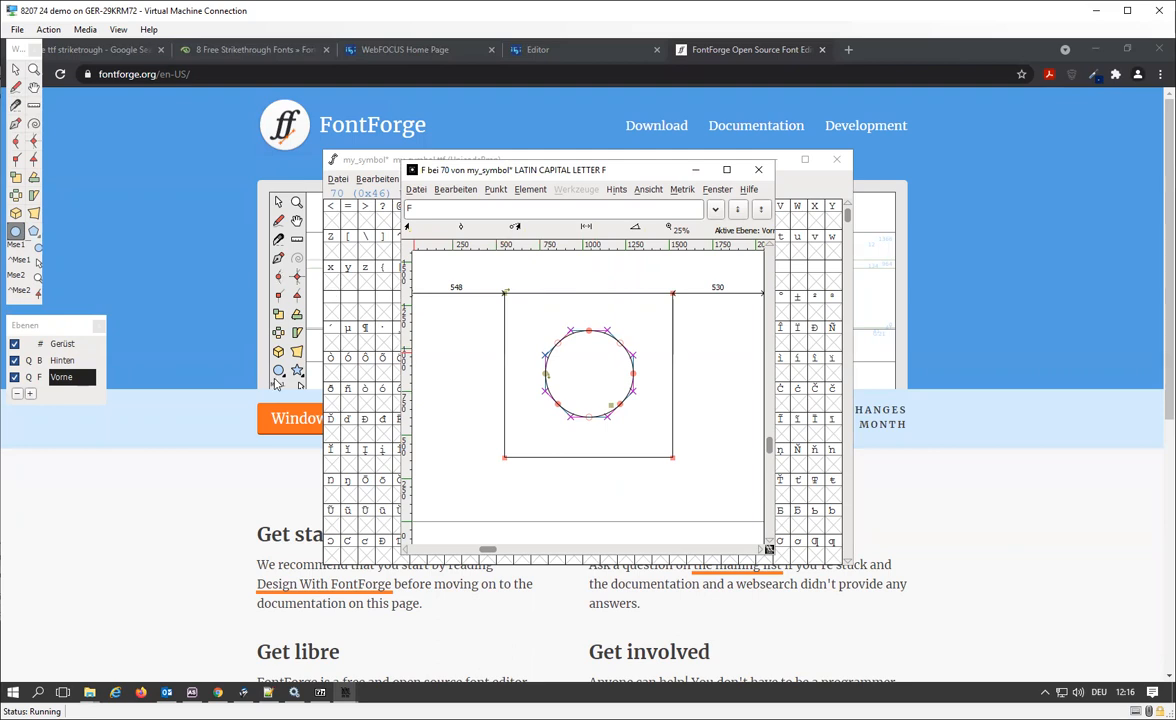
{"action": "left_click", "coordinate": [255, 350]}
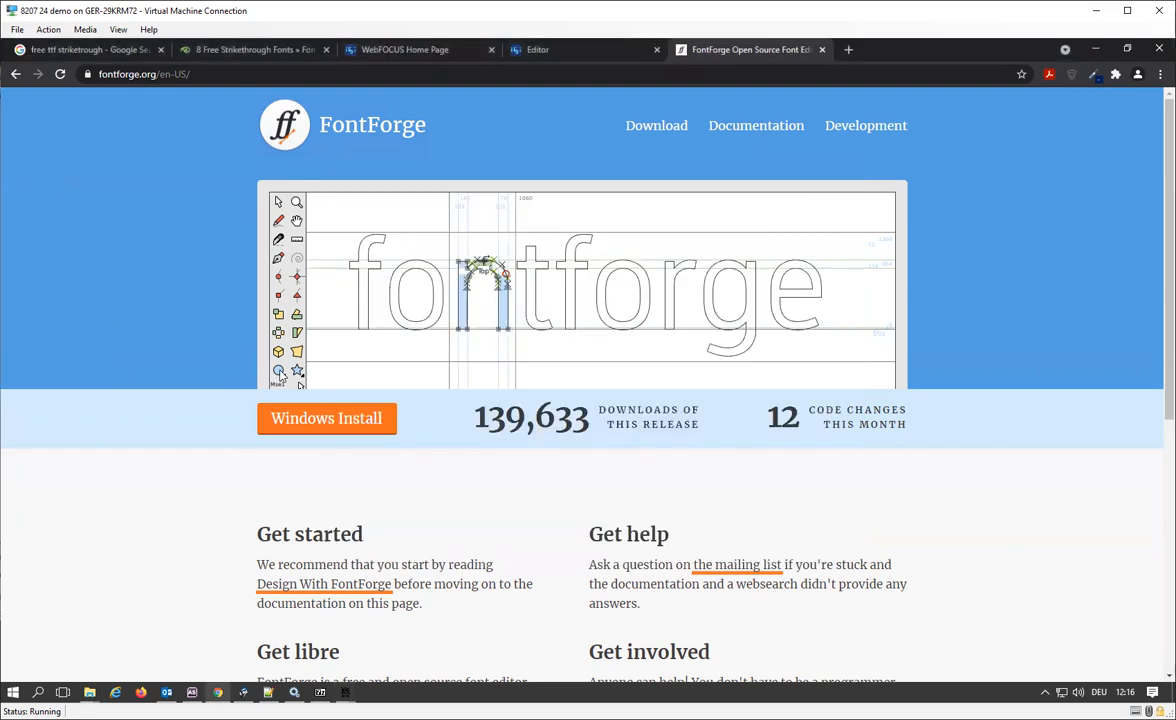
{"action": "left_click", "coordinate": [1101, 50]}
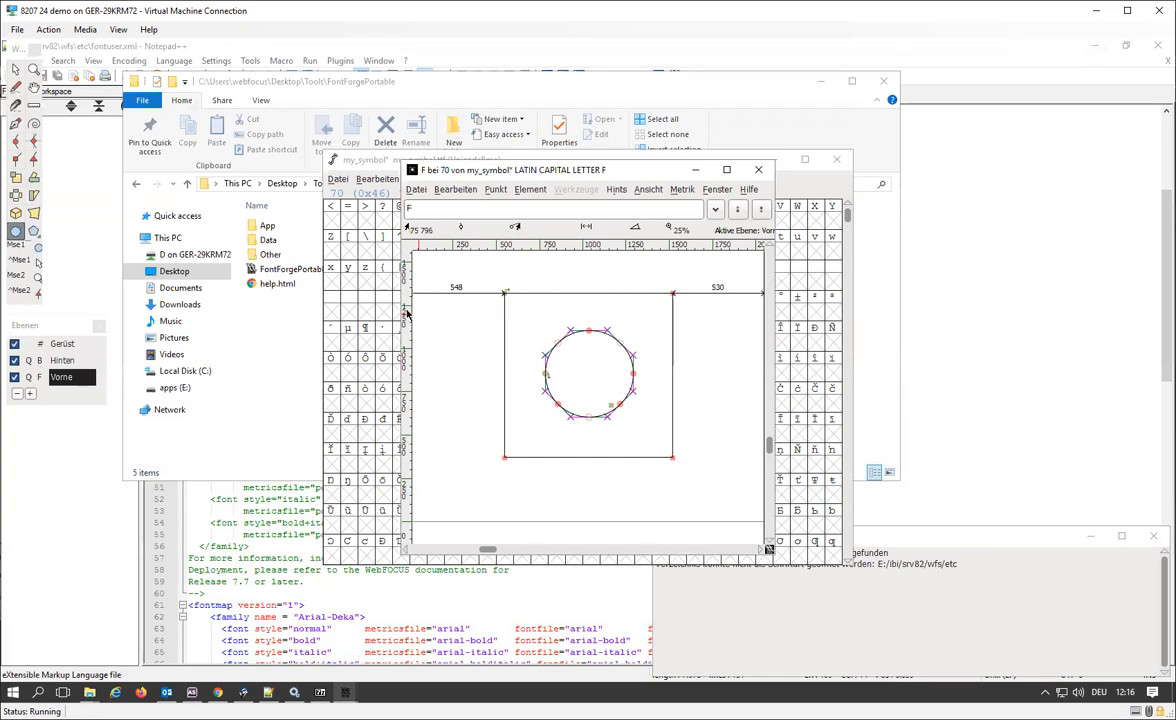
{"action": "mouse_move", "coordinate": [462, 168]}
{"action": "left_mouse_down"}
{"action": "mouse_move", "coordinate": [720, 170]}
{"action": "mouse_move", "coordinate": [440, 163]}
{"action": "mouse_move", "coordinate": [450, 163]}
{"action": "left_mouse_up"}
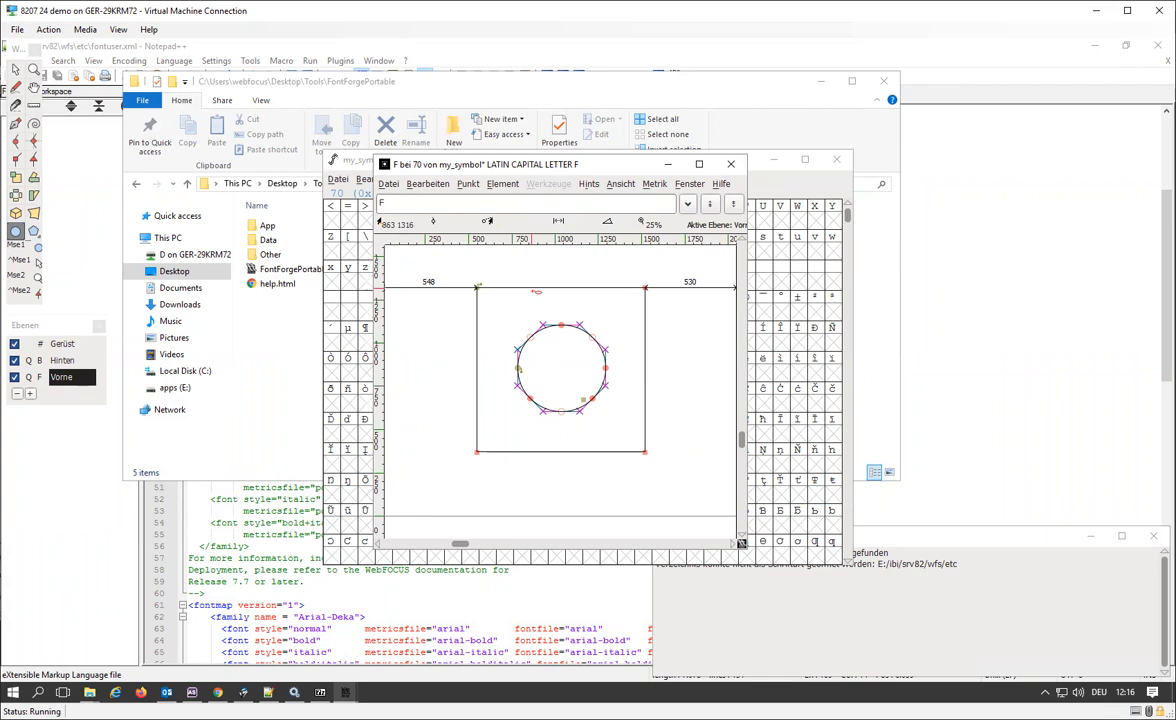
{"action": "left_click", "coordinate": [820, 81]}
{"action": "left_click_drag", "start_coordinate": [478, 165], "coordinate": [679, 175]}
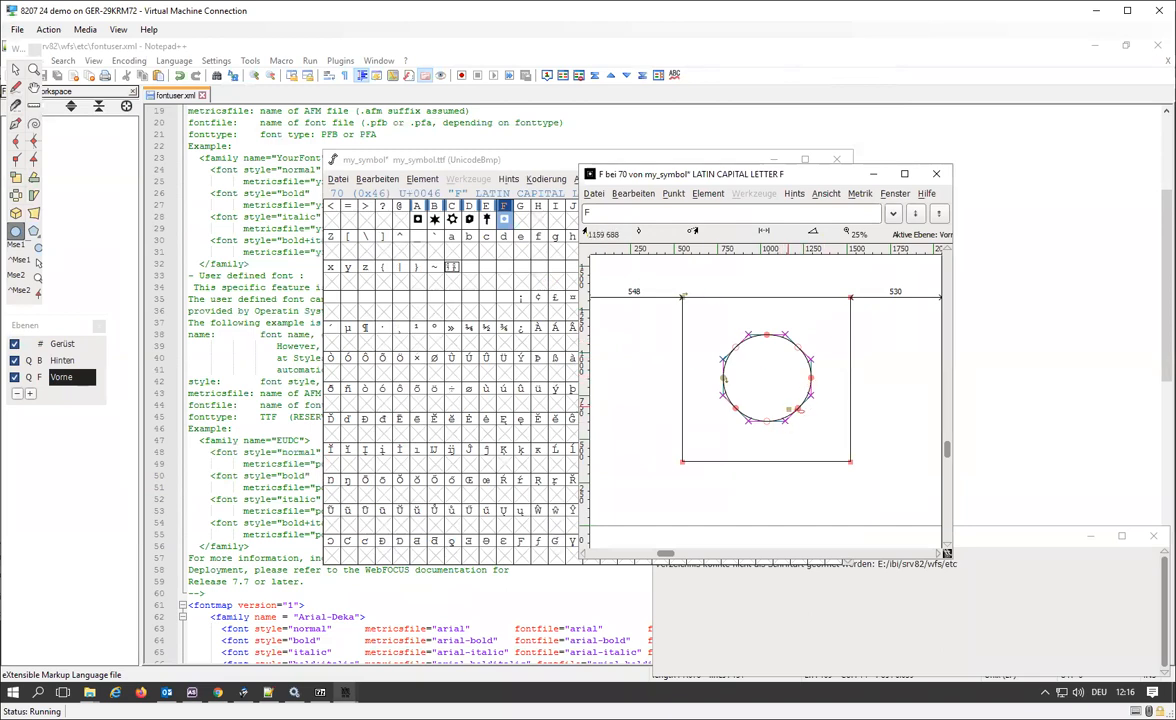
Draw an ellipse over the lower-right edge of the F glyph's circle and a smaller one at the square's upper-left corner.
{"action": "left_click_drag", "start_coordinate": [797, 411], "coordinate": [815, 436]}
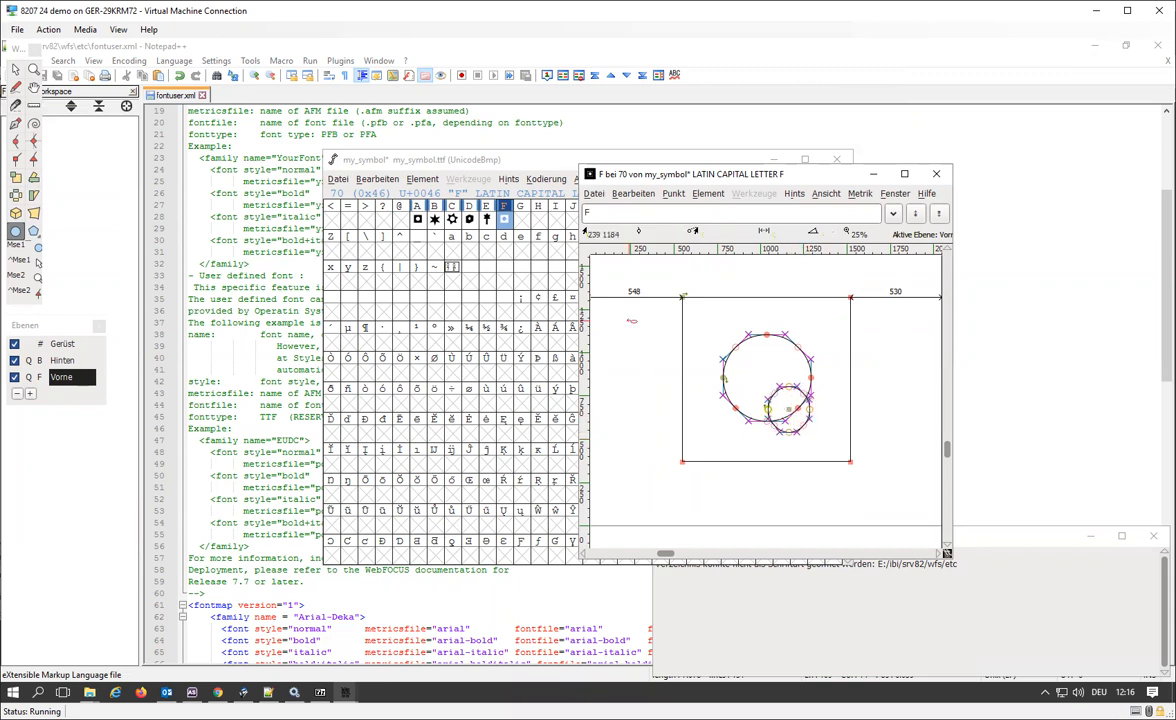
{"action": "left_click", "coordinate": [824, 194]}
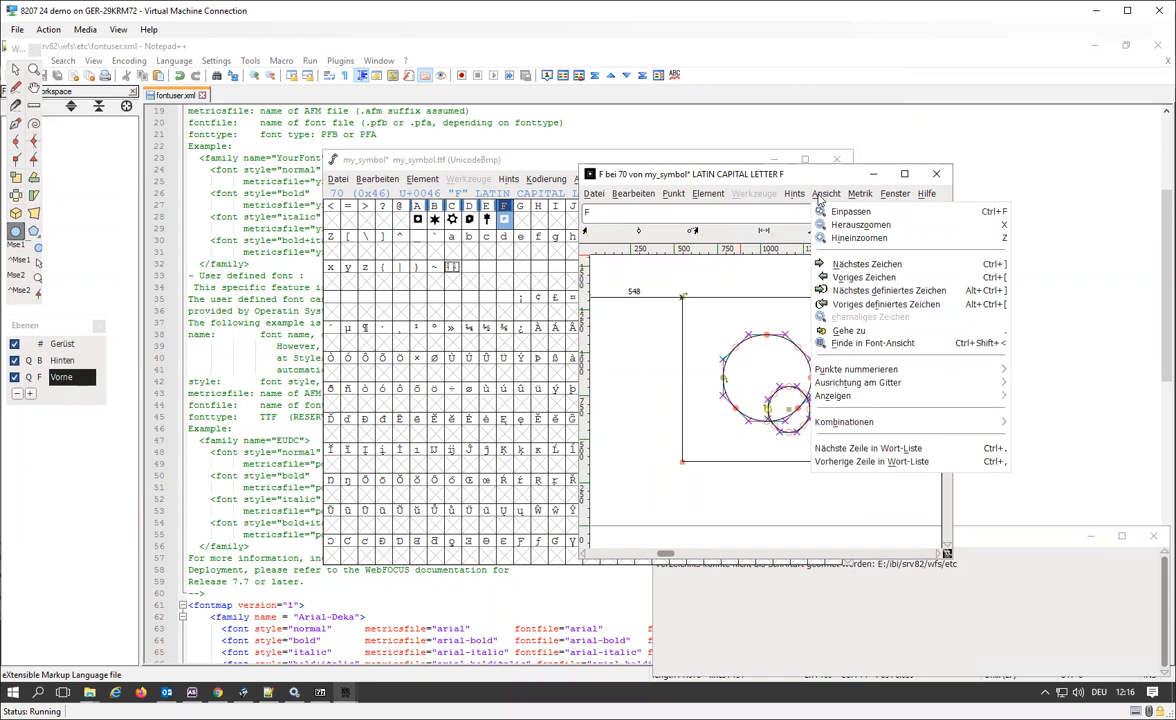
{"action": "left_click", "coordinate": [762, 373]}
{"action": "mouse_move", "coordinate": [697, 320]}
{"action": "left_mouse_down"}
{"action": "mouse_move", "coordinate": [702, 338]}
{"action": "mouse_move", "coordinate": [710, 330]}
{"action": "left_mouse_up"}
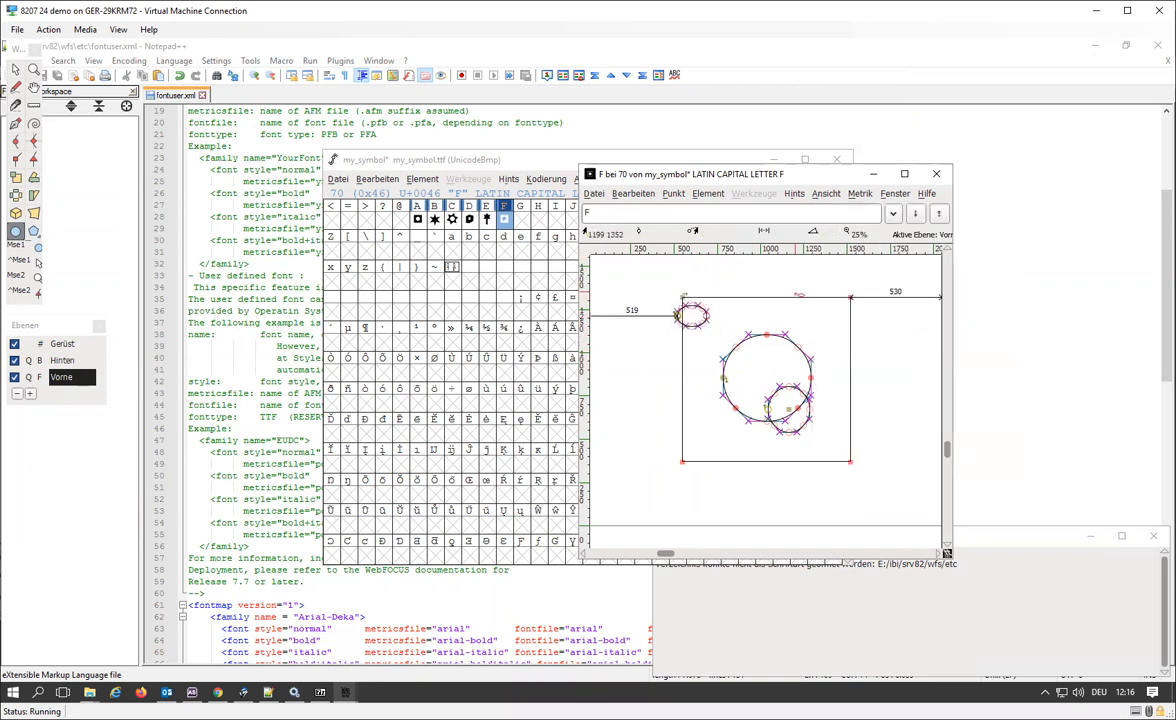
Close the F glyph's outline window and delete the contents of the capital F slot.
{"action": "left_click", "coordinate": [873, 174]}
{"action": "double_click", "coordinate": [505, 221]}
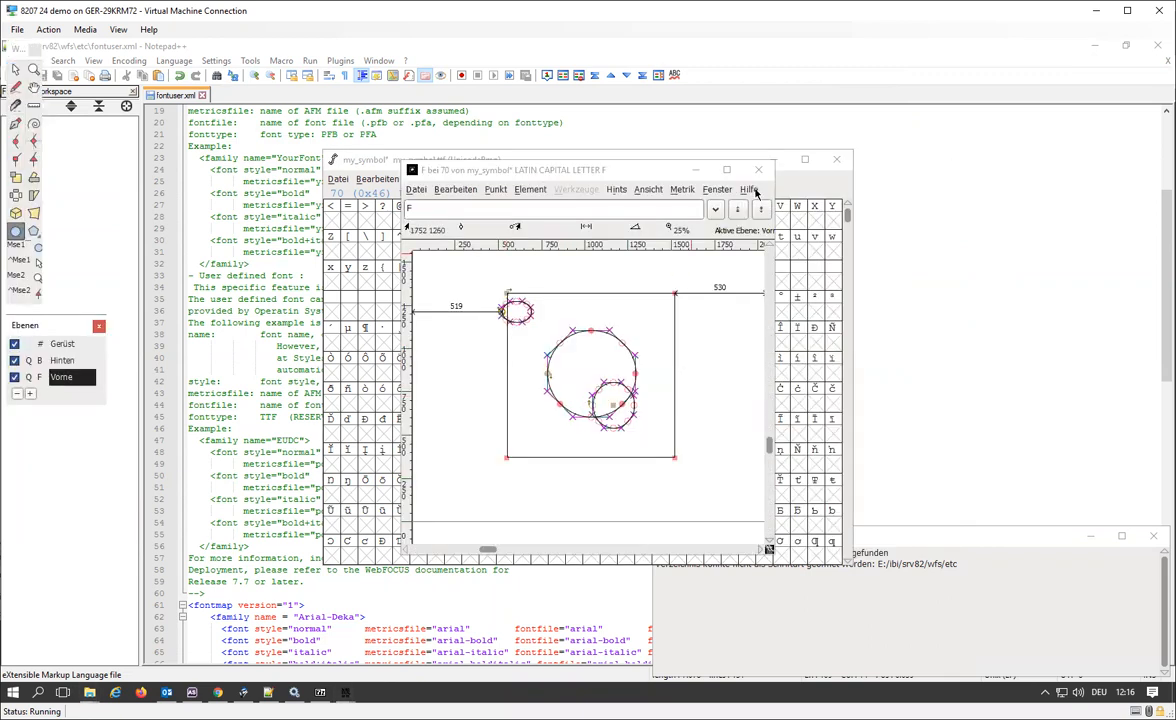
{"action": "left_click", "coordinate": [758, 169]}
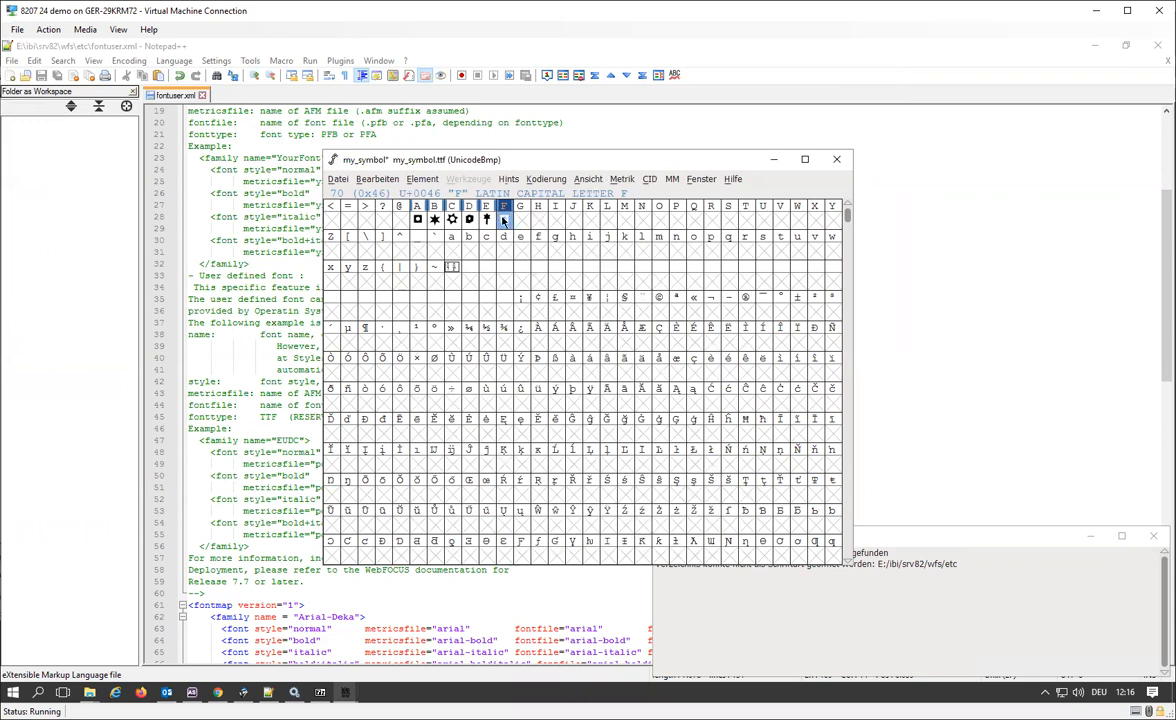
{"action": "right_click", "coordinate": [505, 230]}
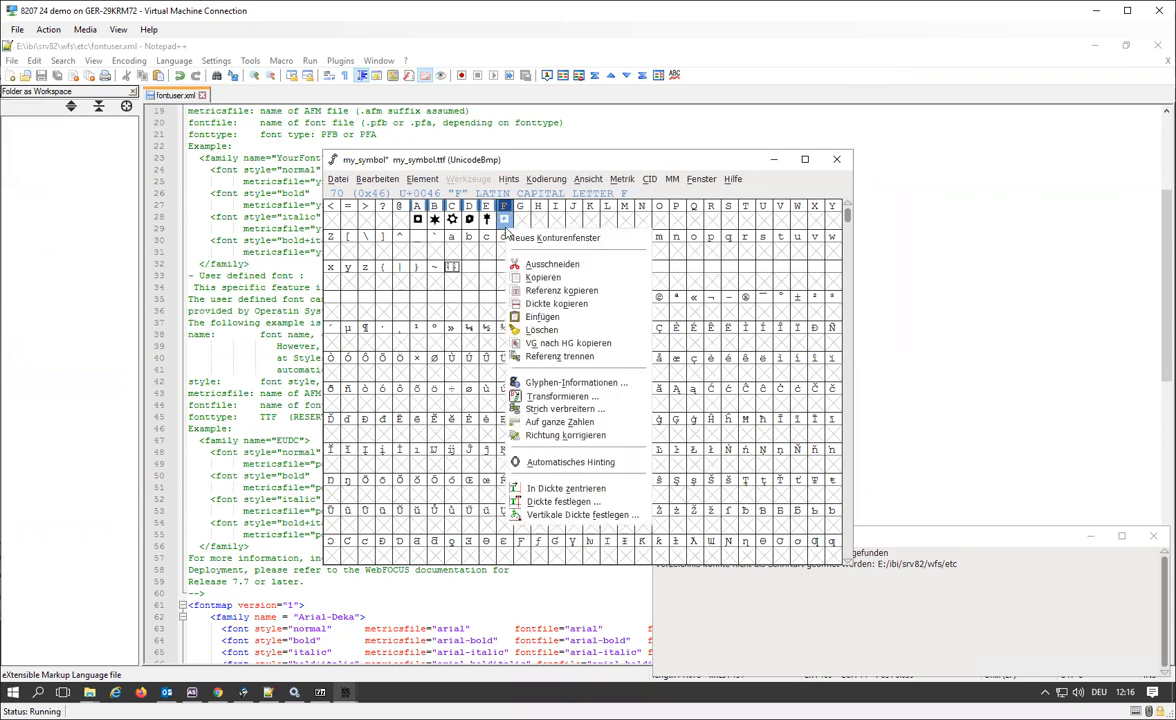
{"action": "left_click", "coordinate": [552, 330]}
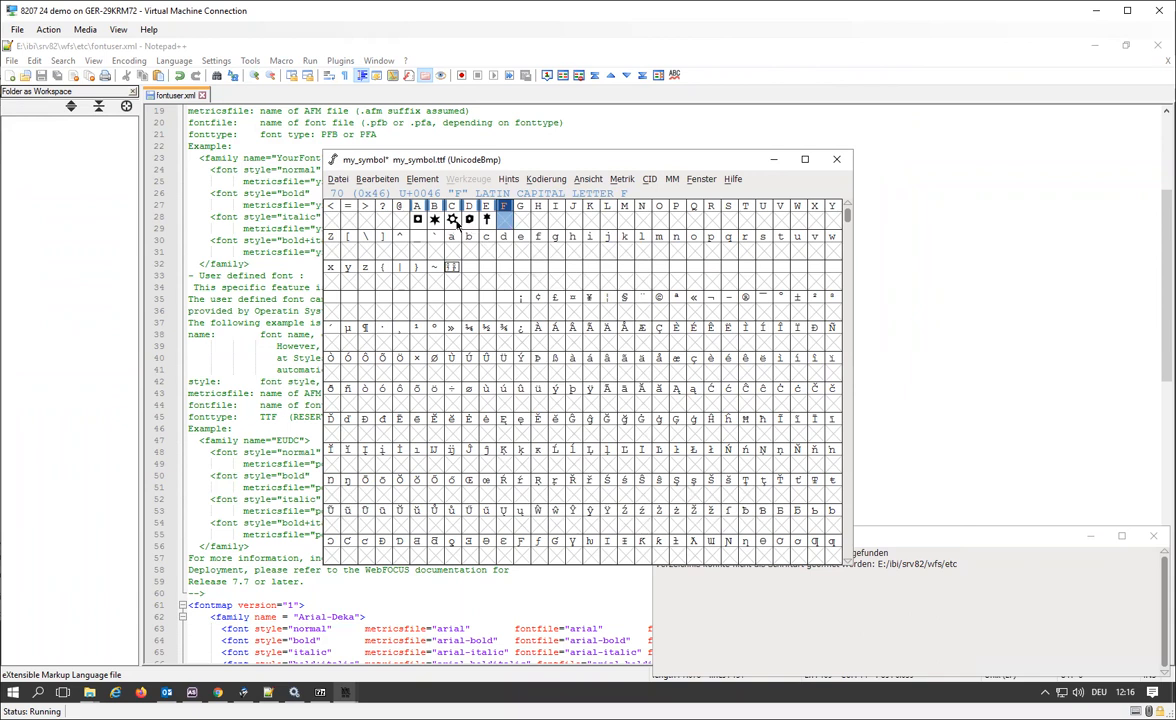
Copy the star symbol from the capital C glyph and paste it into the empty capital F slot.
{"action": "left_click", "coordinate": [457, 224]}
{"action": "right_click", "coordinate": [457, 224]}
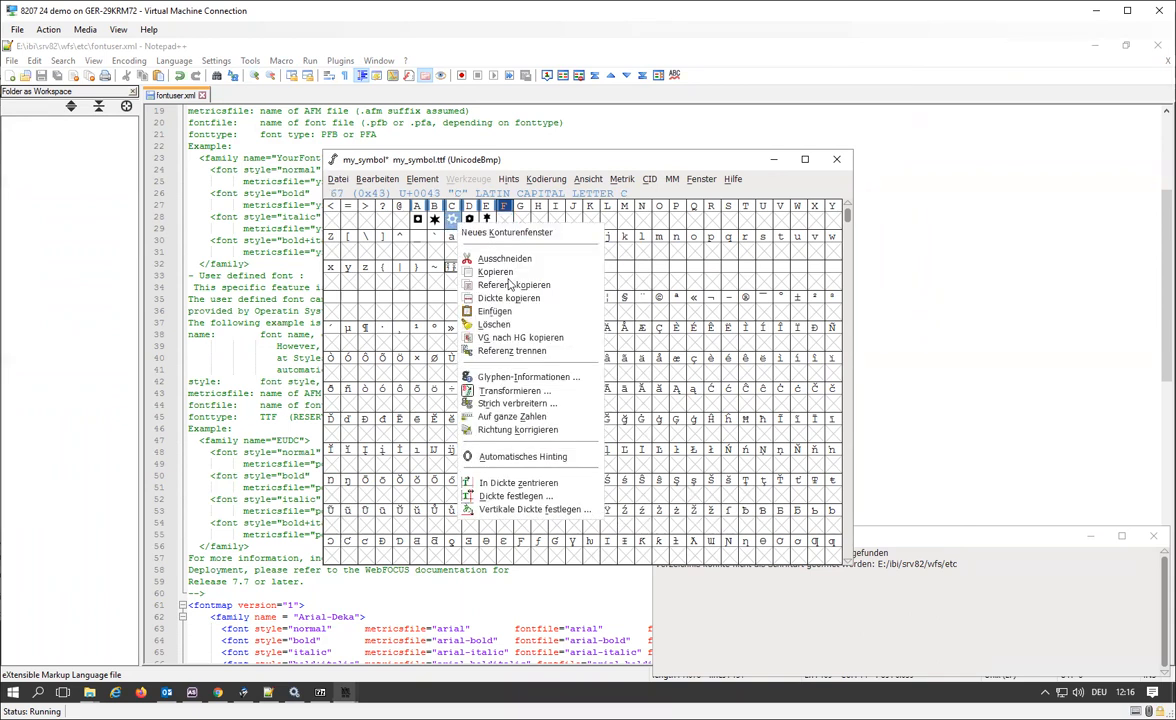
{"action": "left_click", "coordinate": [509, 232]}
{"action": "right_click", "coordinate": [509, 228]}
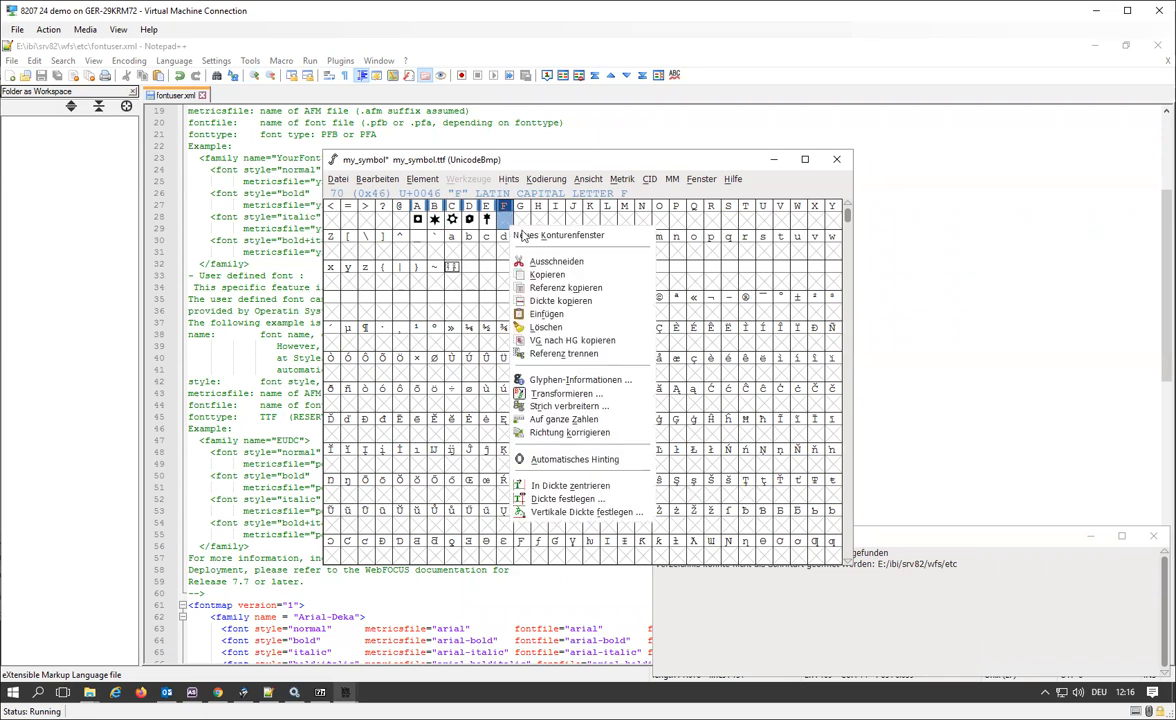
{"action": "left_click", "coordinate": [546, 315]}
Open the capital F glyph's outline and arrange its window and the glyph grid so both are visible side by side.
{"action": "double_click", "coordinate": [509, 228]}
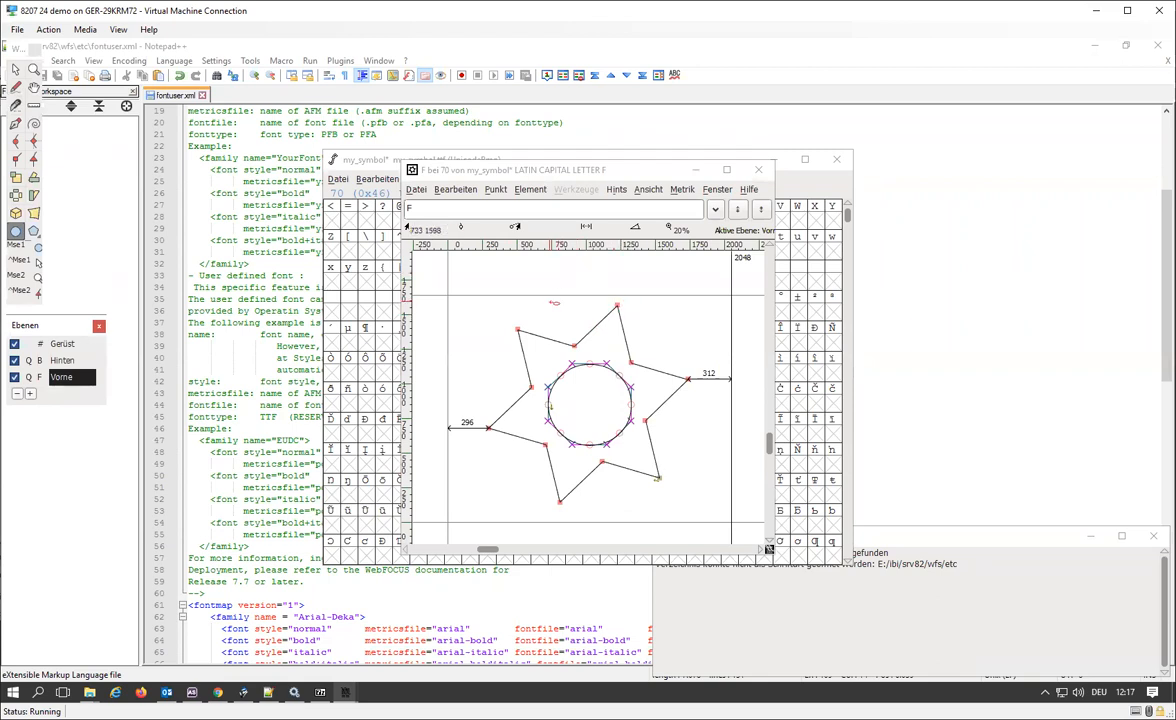
{"action": "left_click_drag", "start_coordinate": [577, 176], "coordinate": [691, 182]}
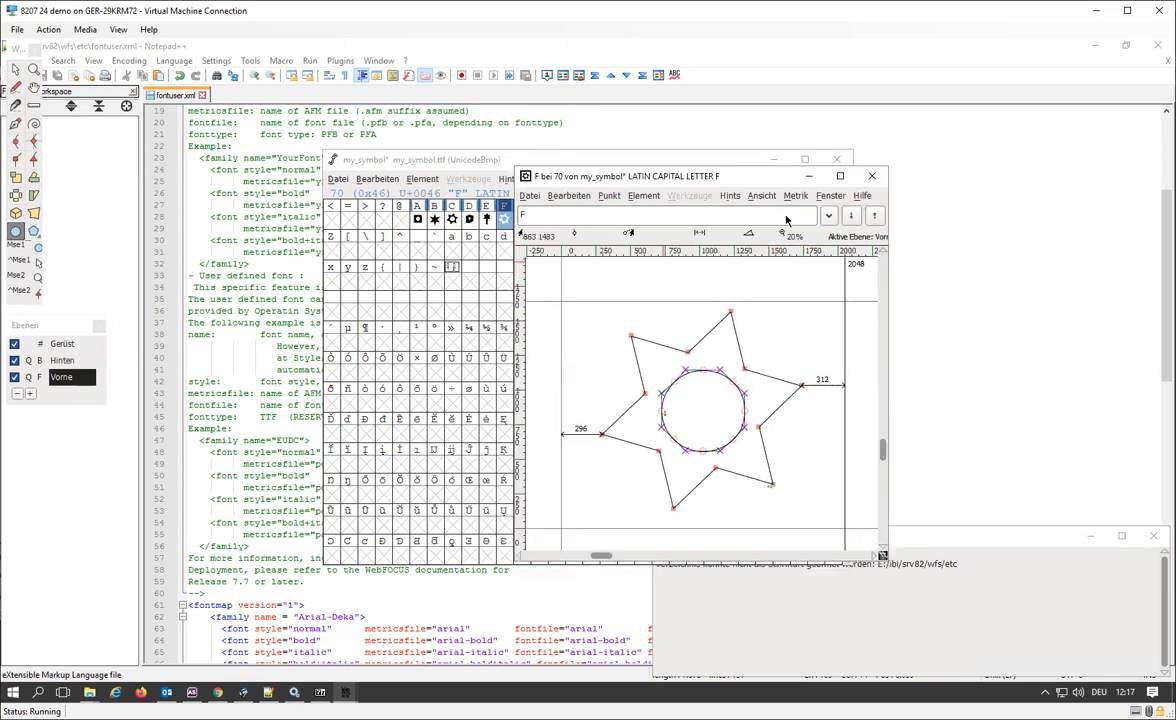
{"action": "left_click_drag", "start_coordinate": [490, 168], "coordinate": [372, 174]}
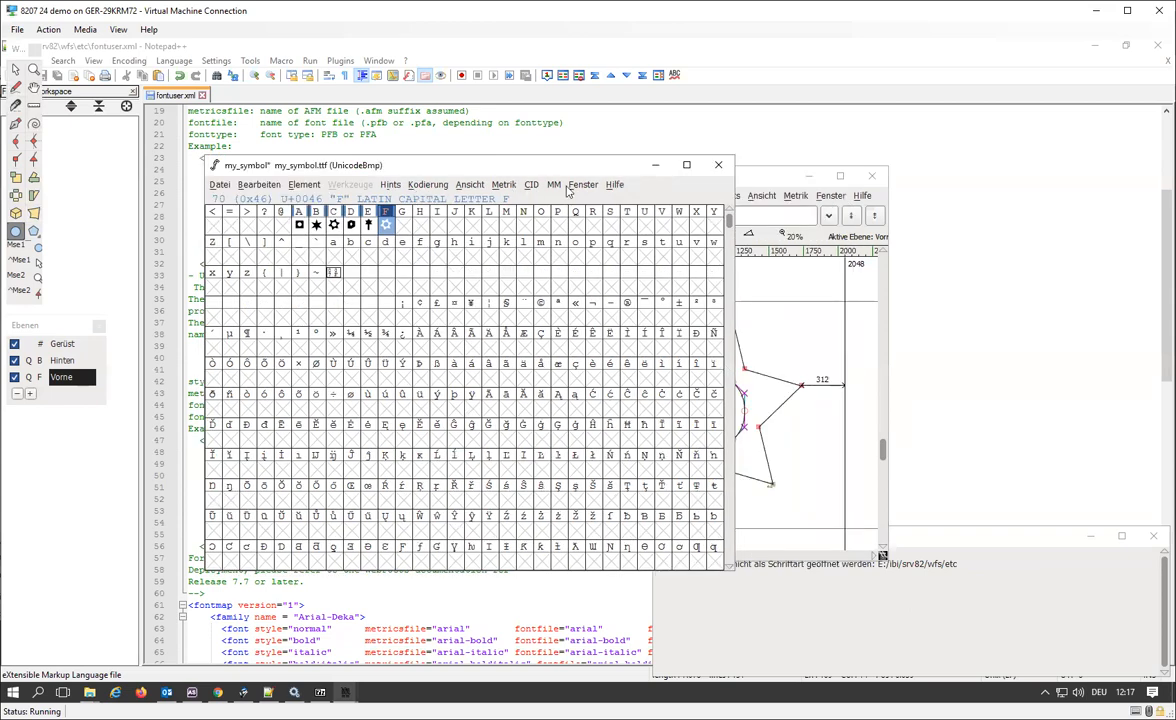
{"action": "left_click", "coordinate": [469, 185]}
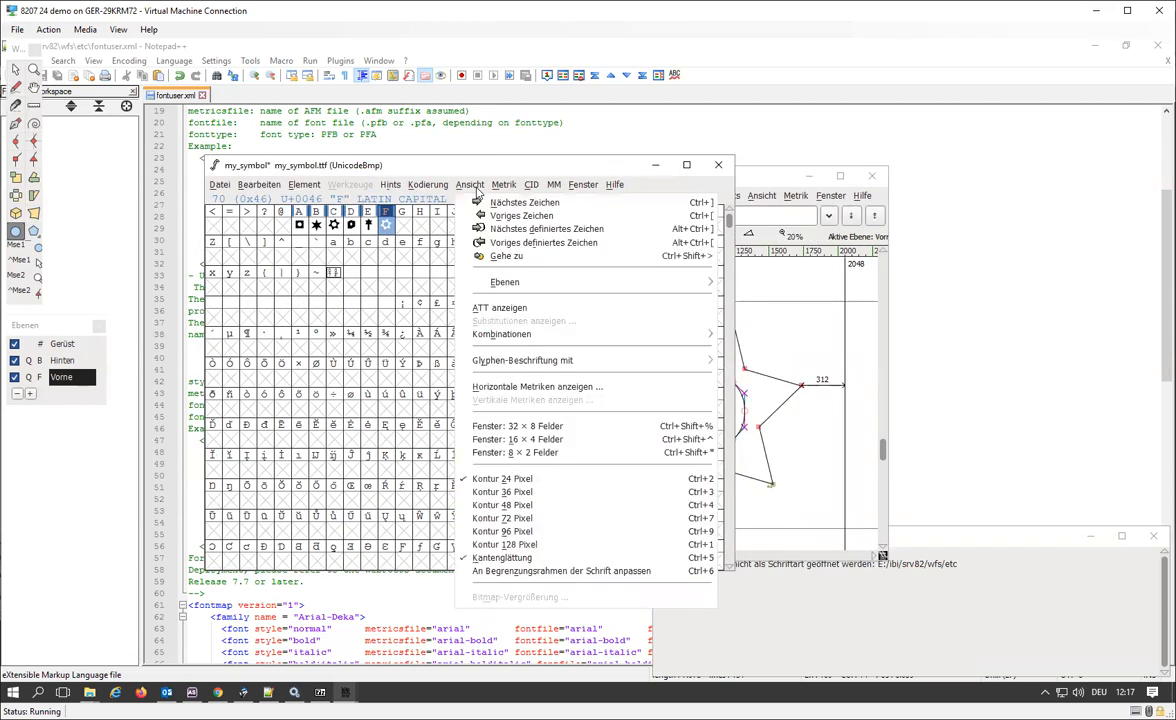
{"action": "left_click", "coordinate": [783, 173]}
{"action": "left_click_drag", "start_coordinate": [774, 173], "coordinate": [866, 173]}
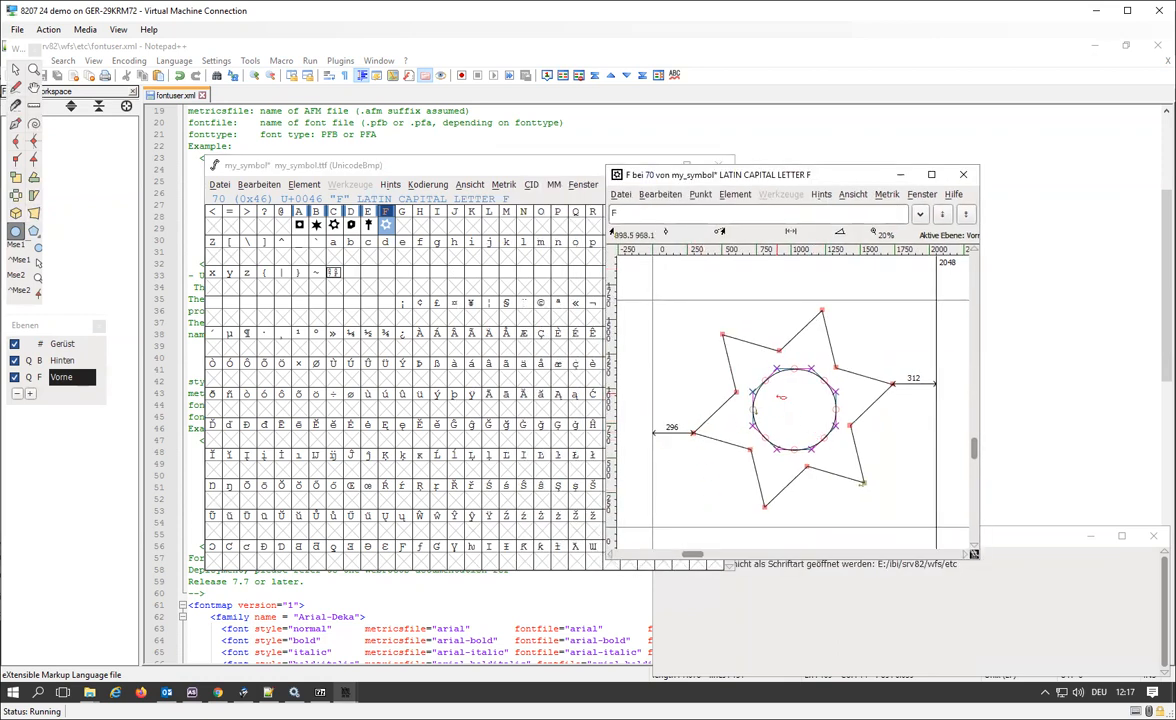
Draw a small ellipse in the upper-left part of the F star's inner circle and close the outline window.
{"action": "left_click", "coordinate": [779, 394]}
{"action": "left_click_drag", "start_coordinate": [782, 392], "coordinate": [790, 406]}
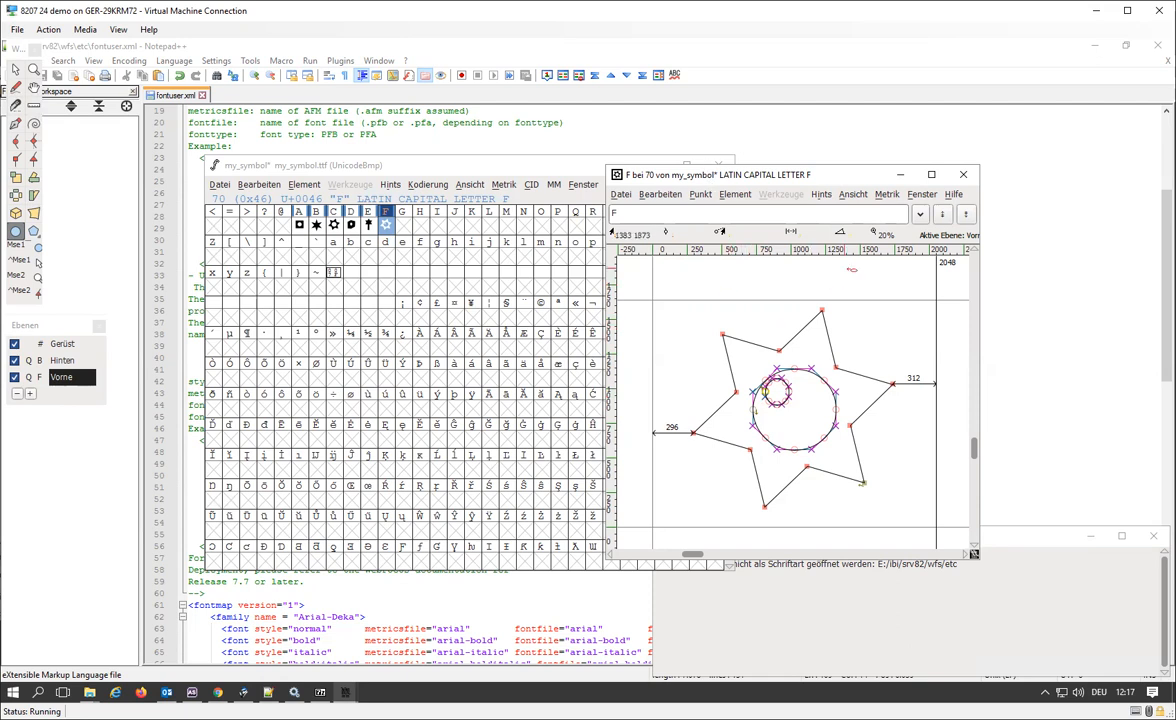
{"action": "left_click", "coordinate": [960, 176]}
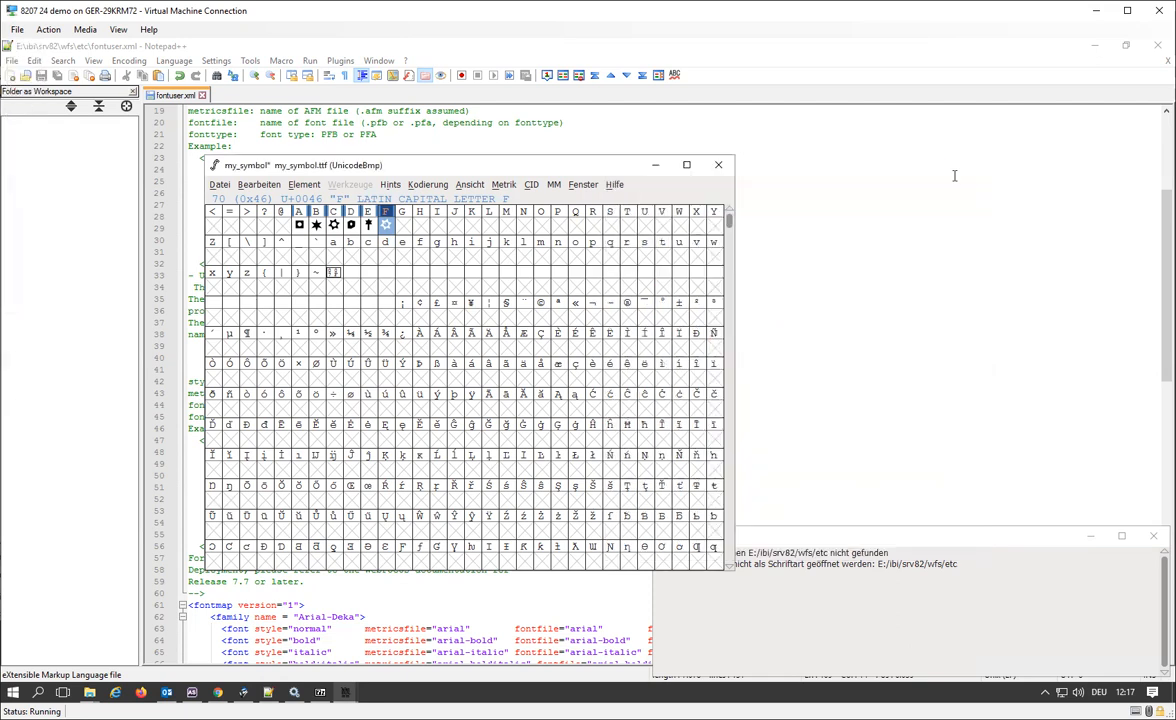
Copy the folder path E:\ibi\srv82\wfs\etc from File Explorer and return to the my_symbol font window.
{"action": "left_click", "coordinate": [219, 185]}
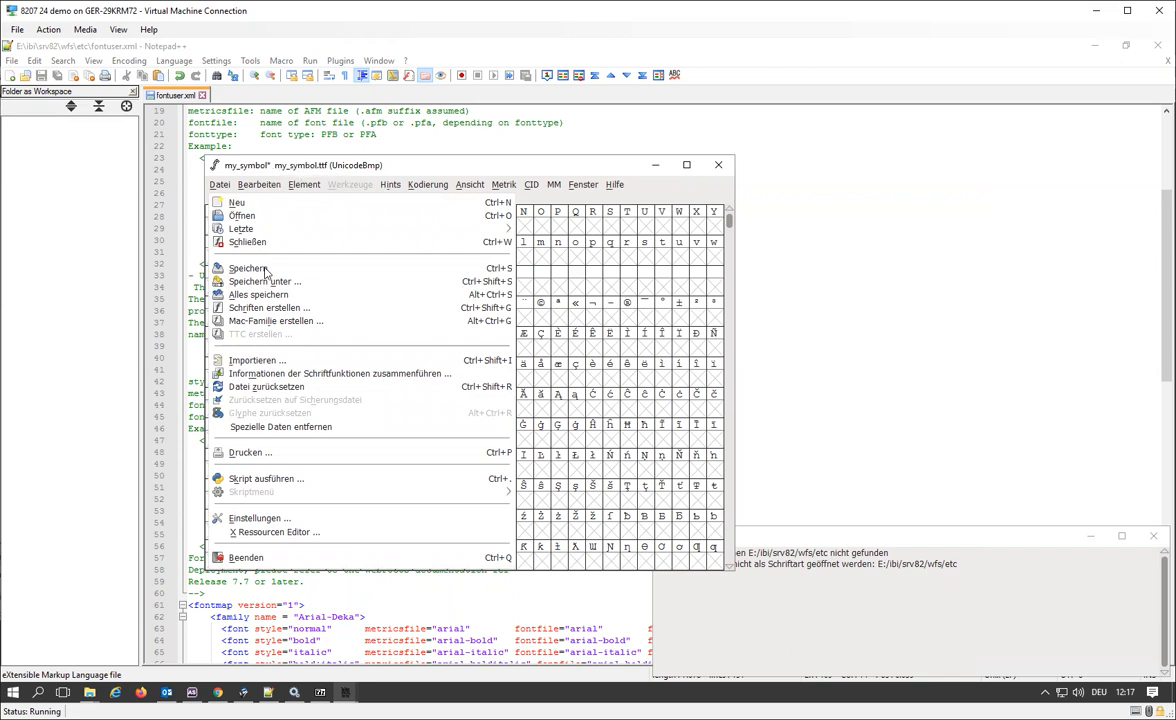
{"action": "left_click", "coordinate": [90, 692]}
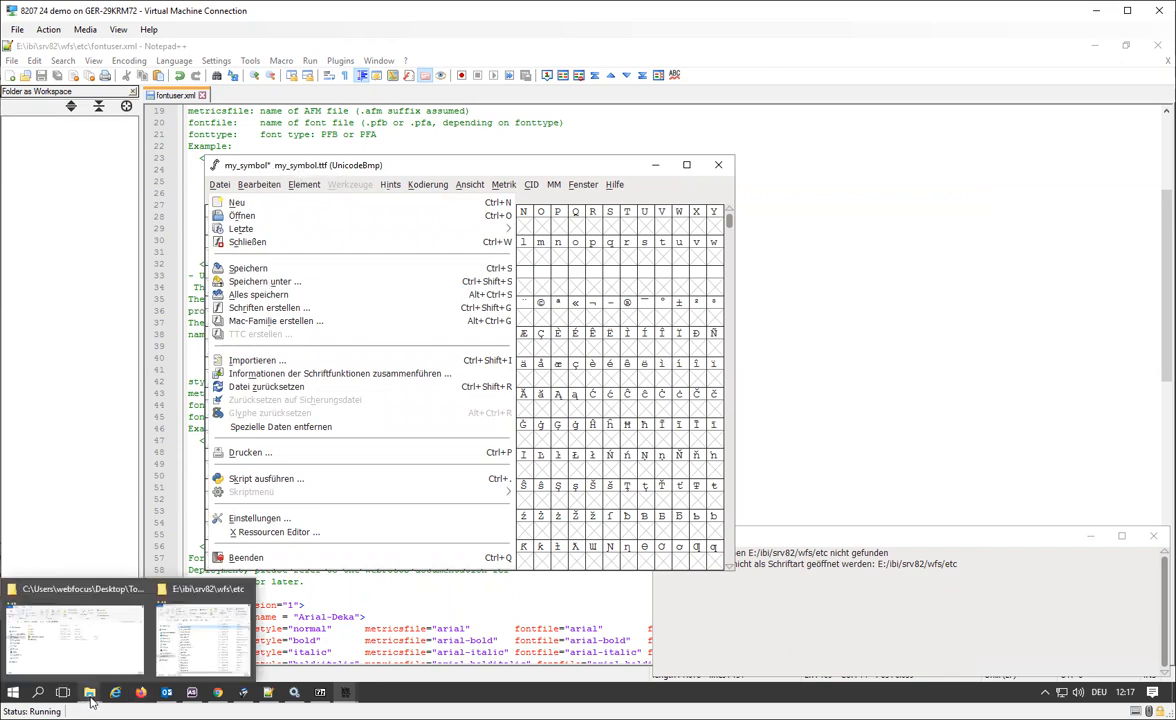
{"action": "left_click", "coordinate": [176, 670]}
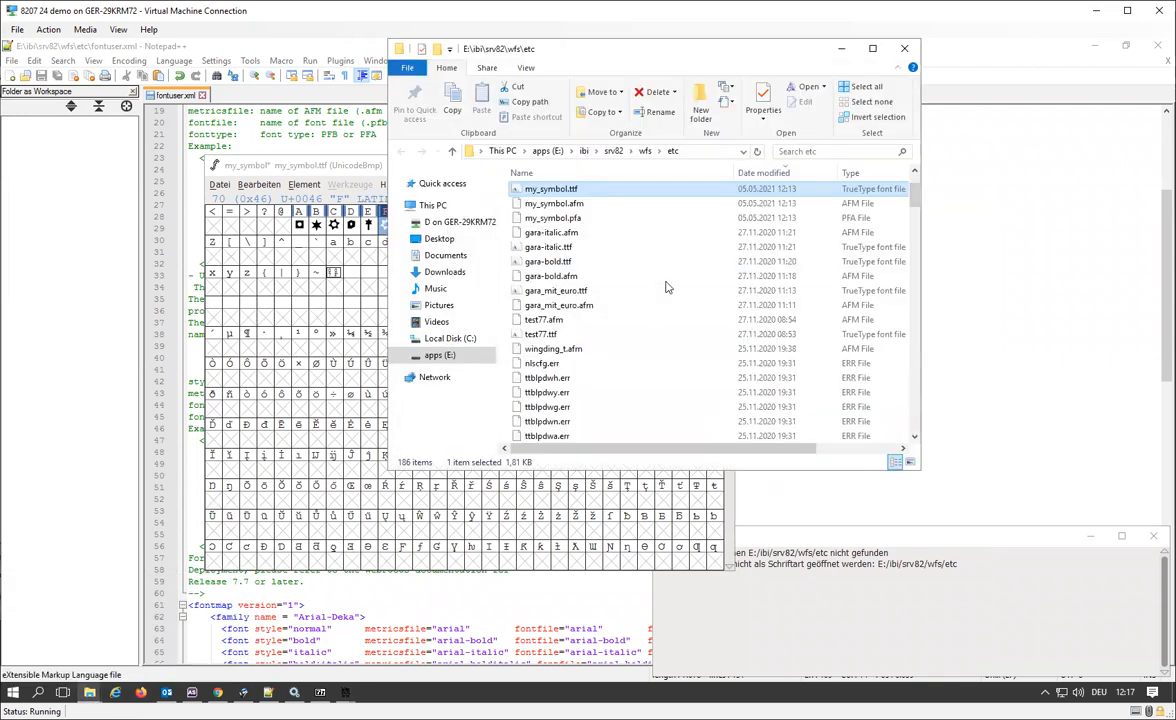
{"action": "left_click", "coordinate": [707, 151]}
{"action": "key", "text": "ctrl+c"}
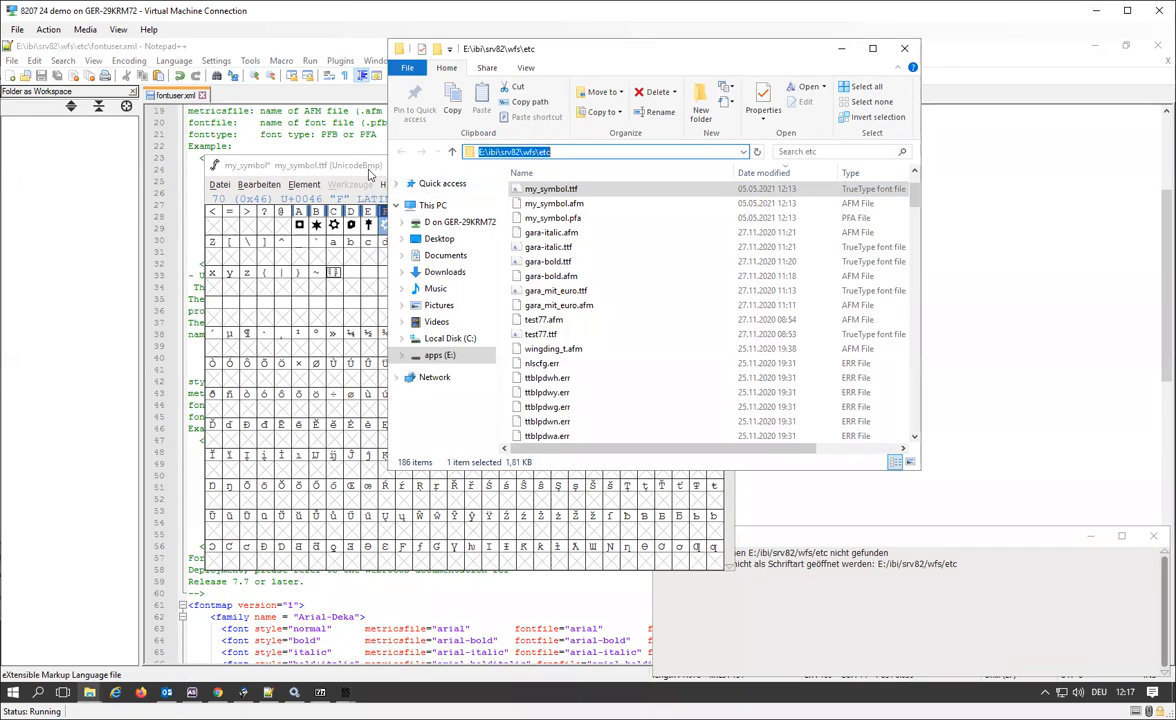
{"action": "left_click", "coordinate": [342, 164]}
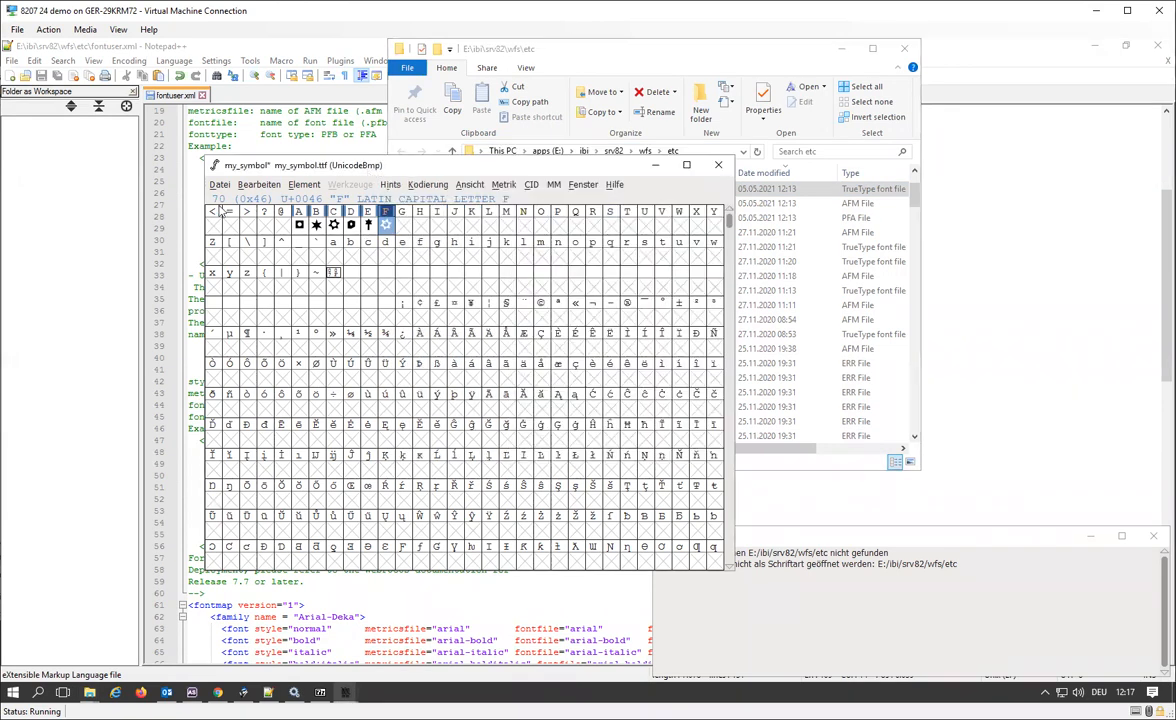
{"action": "left_click", "coordinate": [214, 184]}
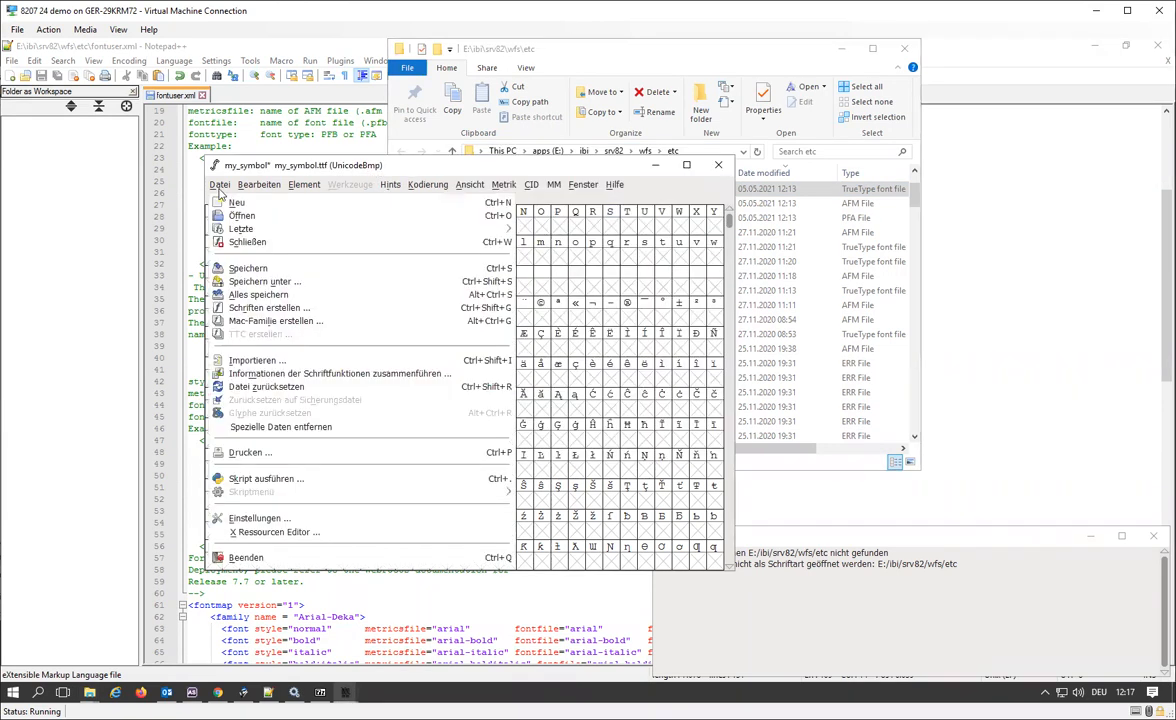
{"action": "left_click", "coordinate": [270, 282]}
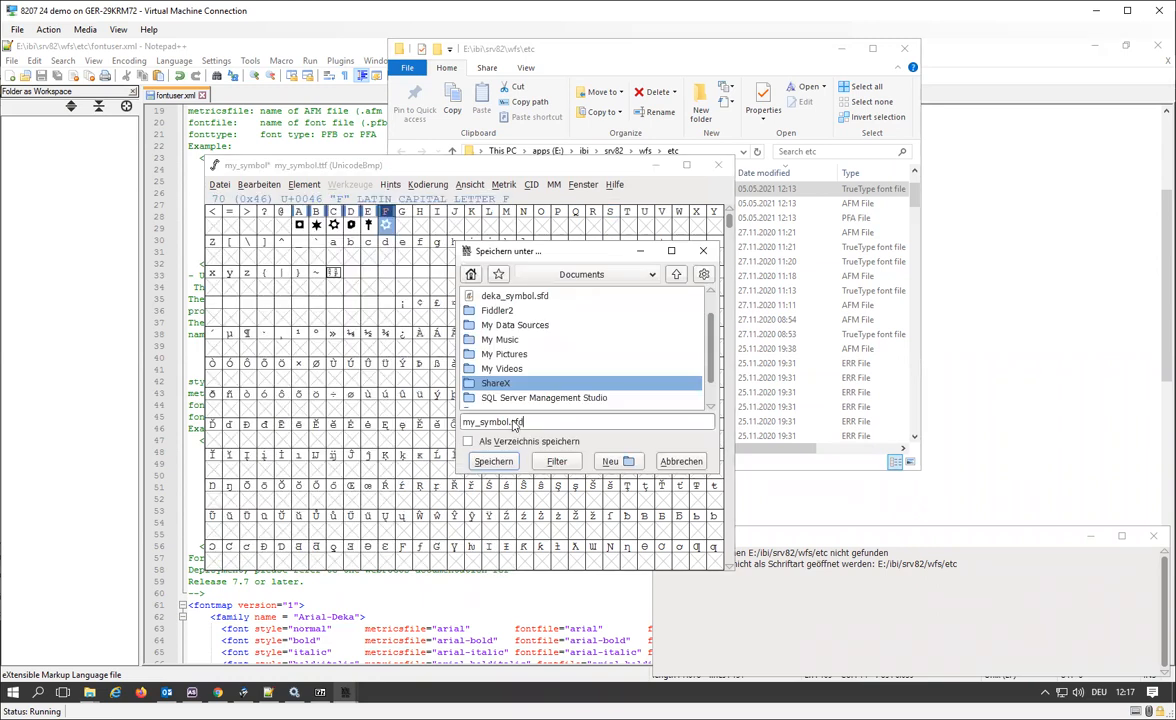
{"action": "left_click", "coordinate": [690, 464]}
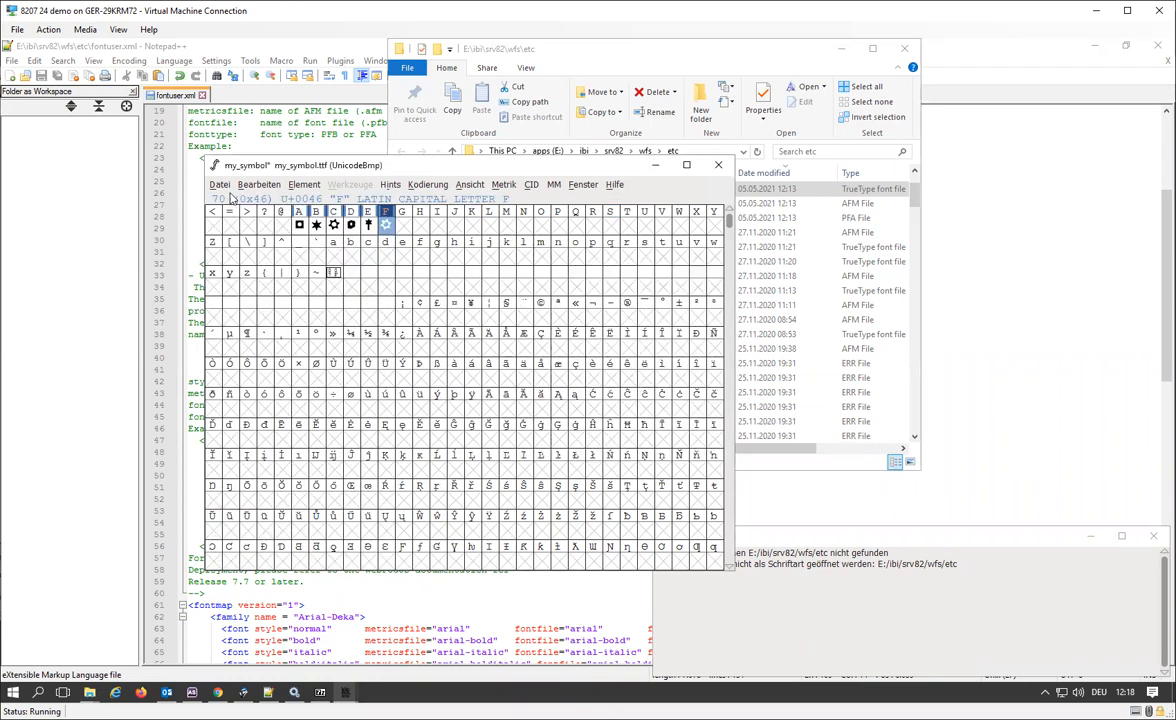
Generate the font in TrueType format as E:\ibi\srv82\wfs\etc\my_symbol.ttf, overwriting the existing file.
{"action": "left_click", "coordinate": [214, 184]}
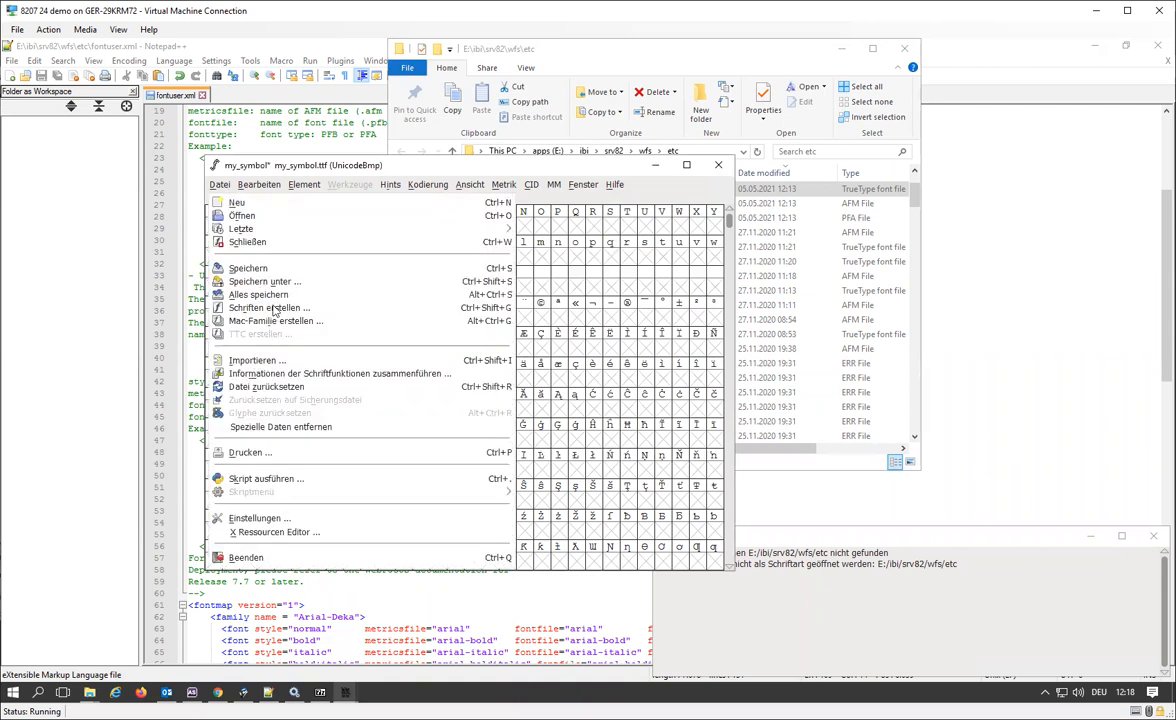
{"action": "left_click", "coordinate": [270, 308]}
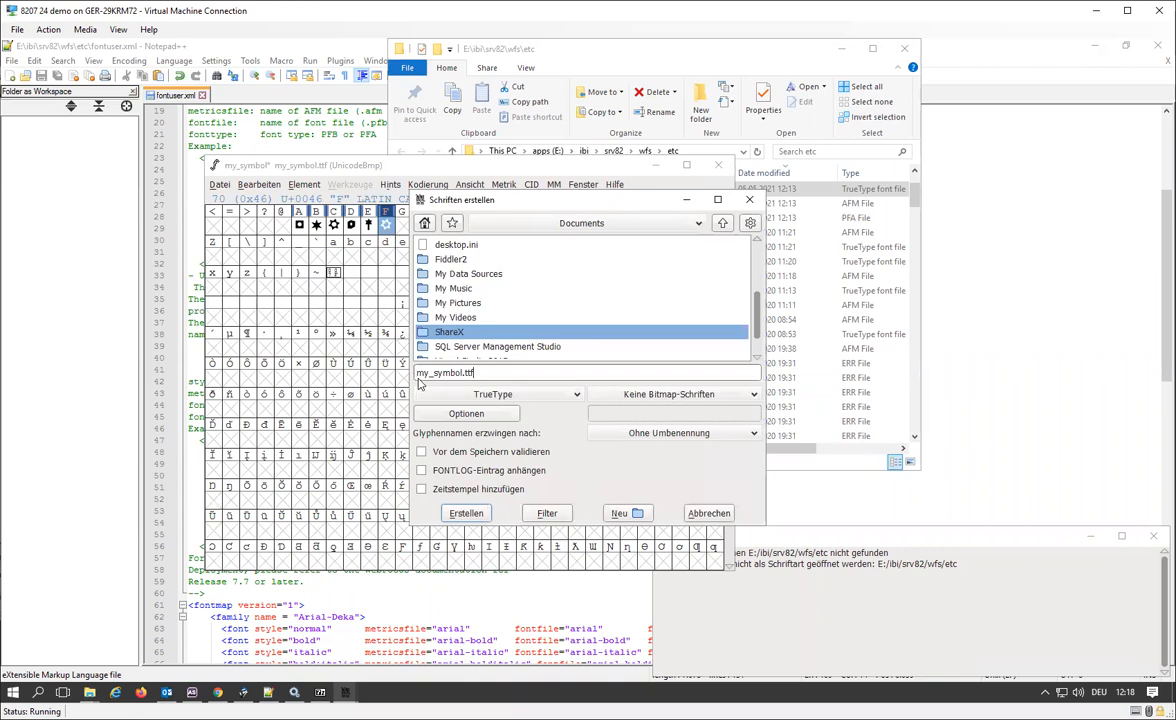
{"action": "type", "text": "E:\\ibi\\srv82\\wfs\\etc\\"}
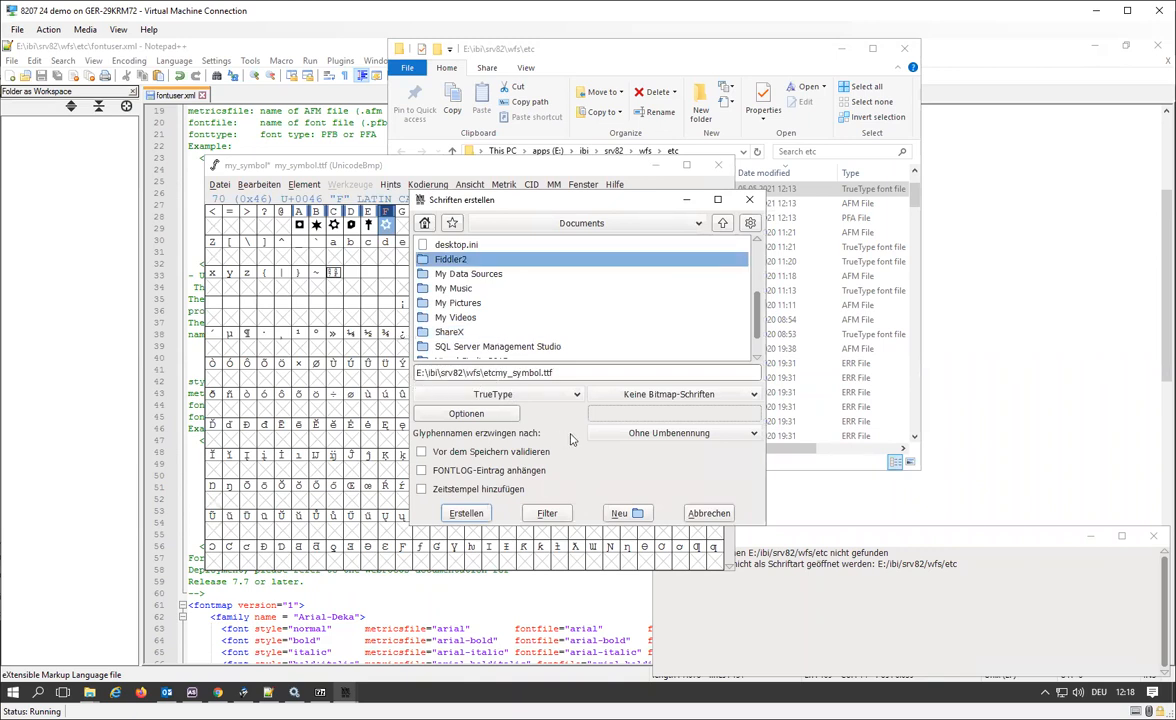
{"action": "type", "text": "\\"}
{"action": "left_click", "coordinate": [466, 513]}
{"action": "left_click", "coordinate": [545, 376]}
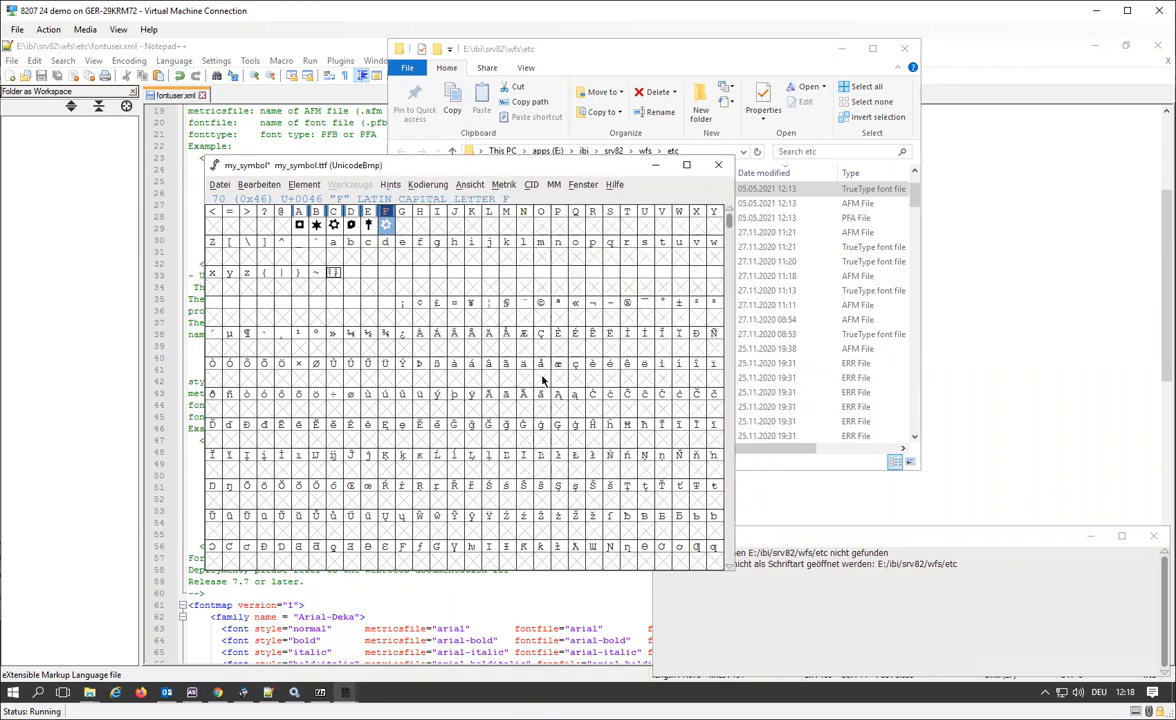
Generate the font in PS Type 1 (Ascii) format as my_symbol.pfa in E:\ibi\srv82\wfs\etc, overwriting the existing file and accepting the encoding limit.
{"action": "left_click", "coordinate": [216, 185]}
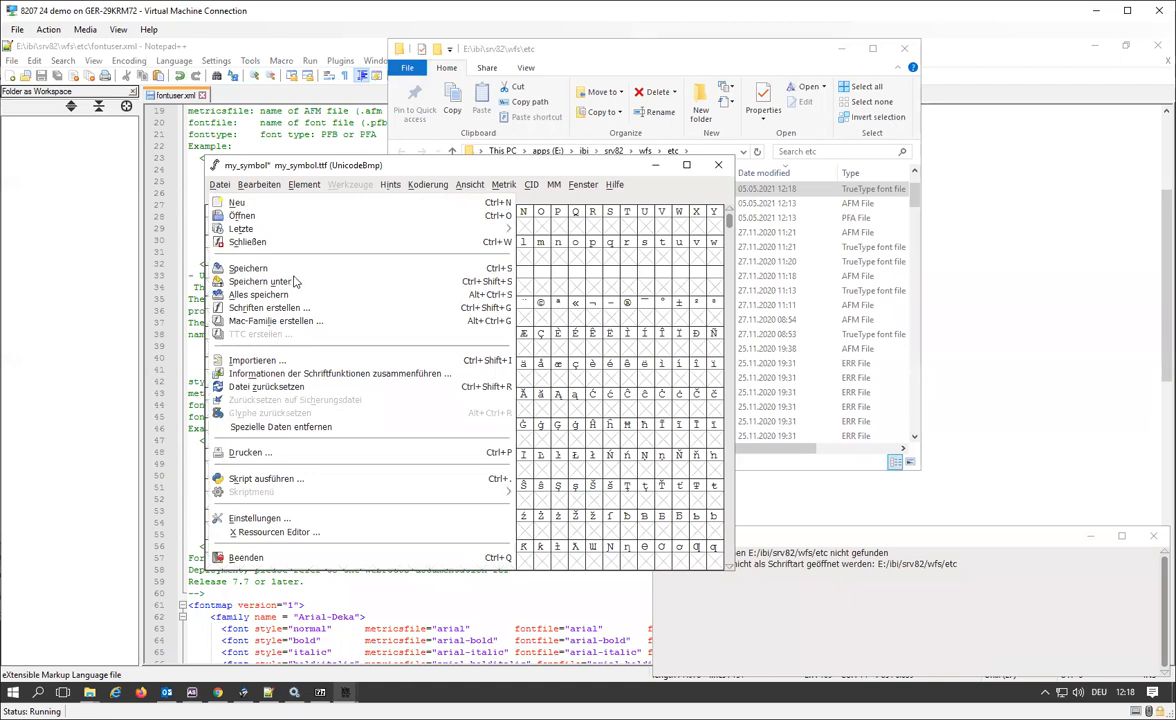
{"action": "left_click", "coordinate": [281, 308]}
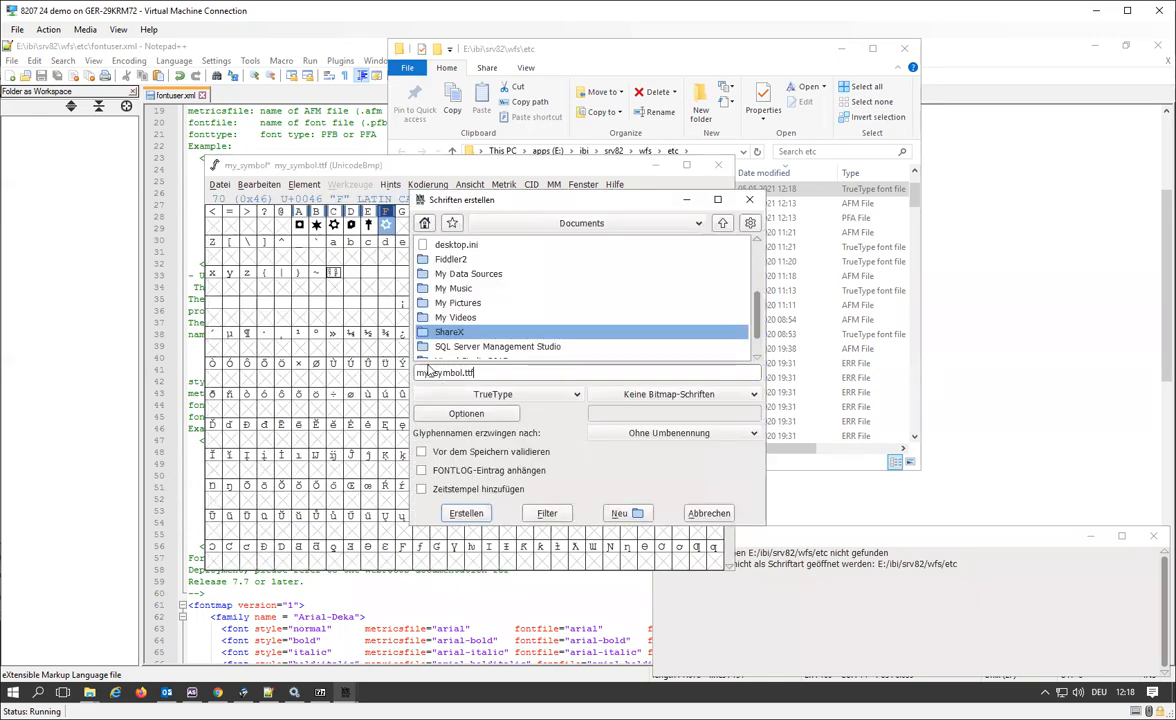
{"action": "left_click", "coordinate": [418, 373]}
{"action": "key", "text": "ctrl+v"}
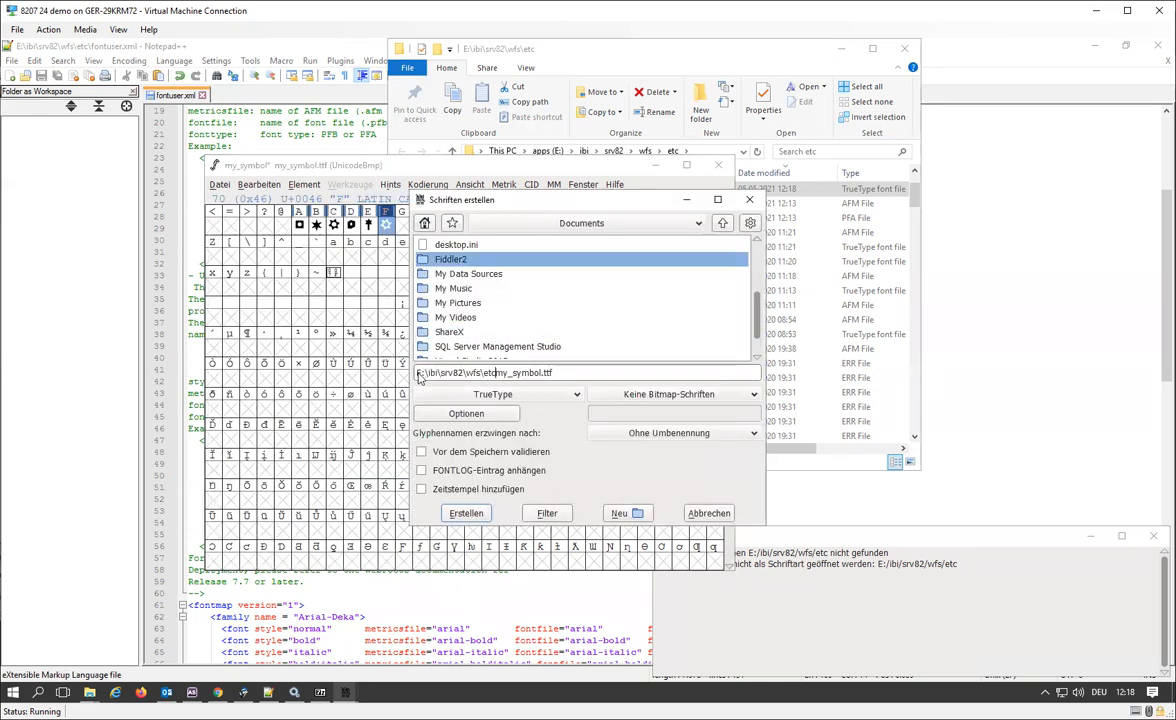
{"action": "type", "text": "\\"}
{"action": "left_click", "coordinate": [485, 394]}
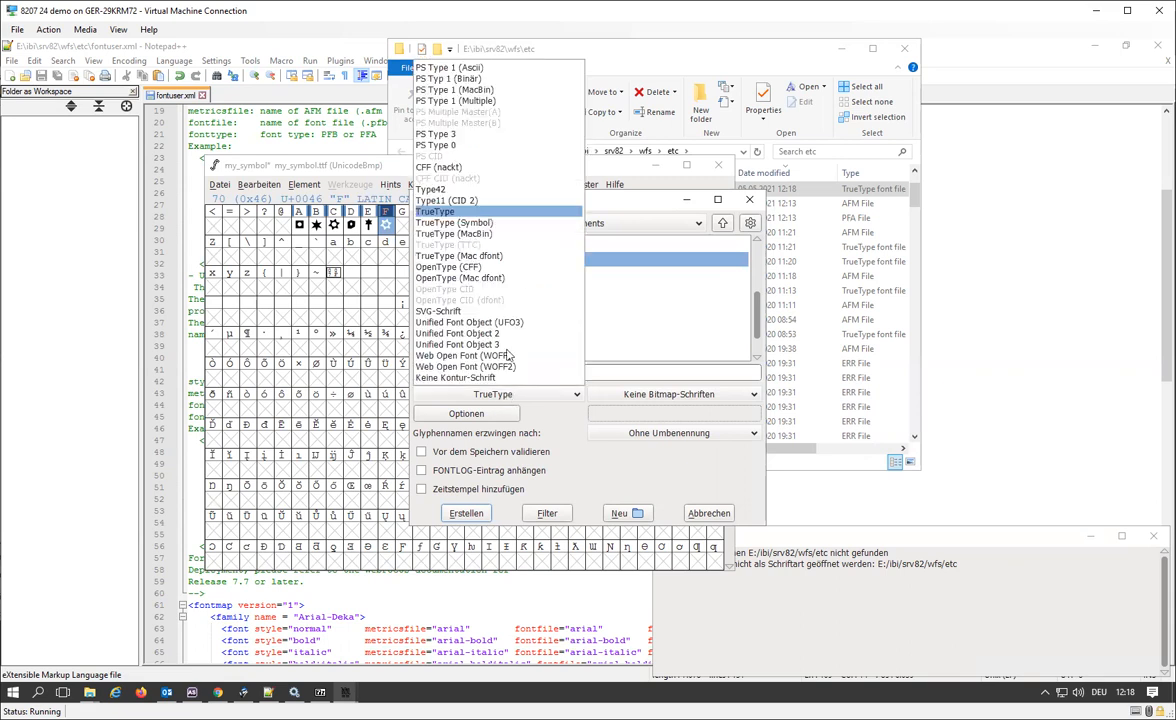
{"action": "left_click", "coordinate": [471, 68]}
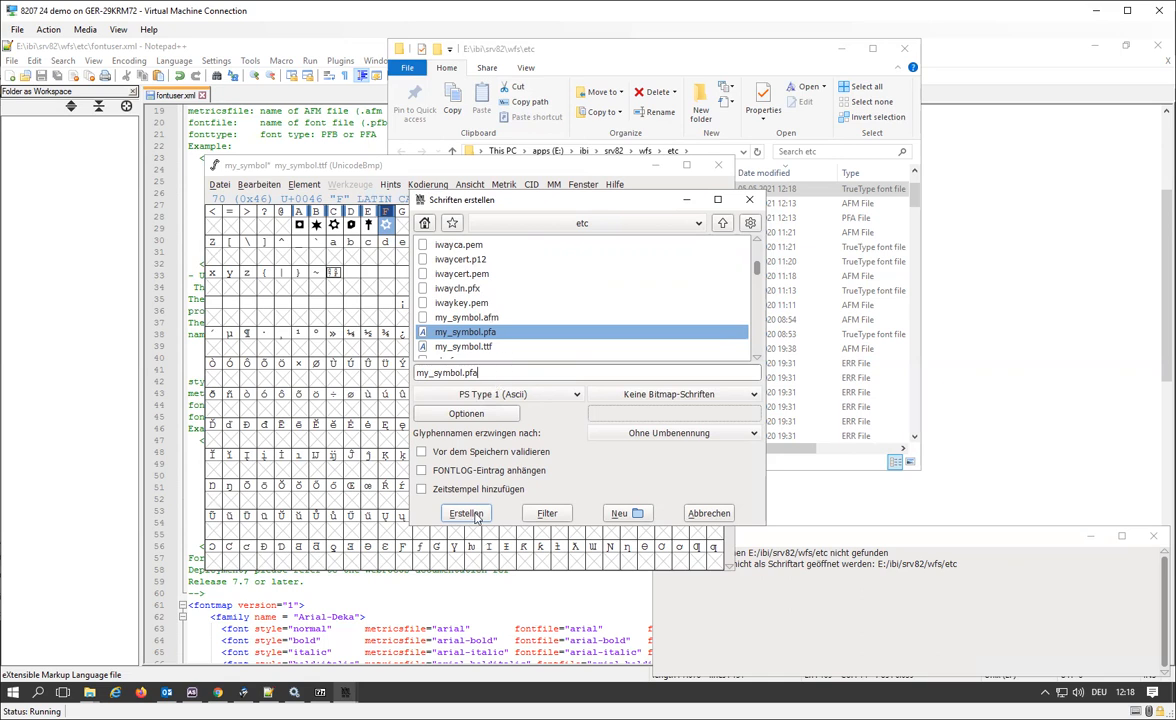
{"action": "left_click", "coordinate": [475, 517]}
{"action": "left_click", "coordinate": [528, 376]}
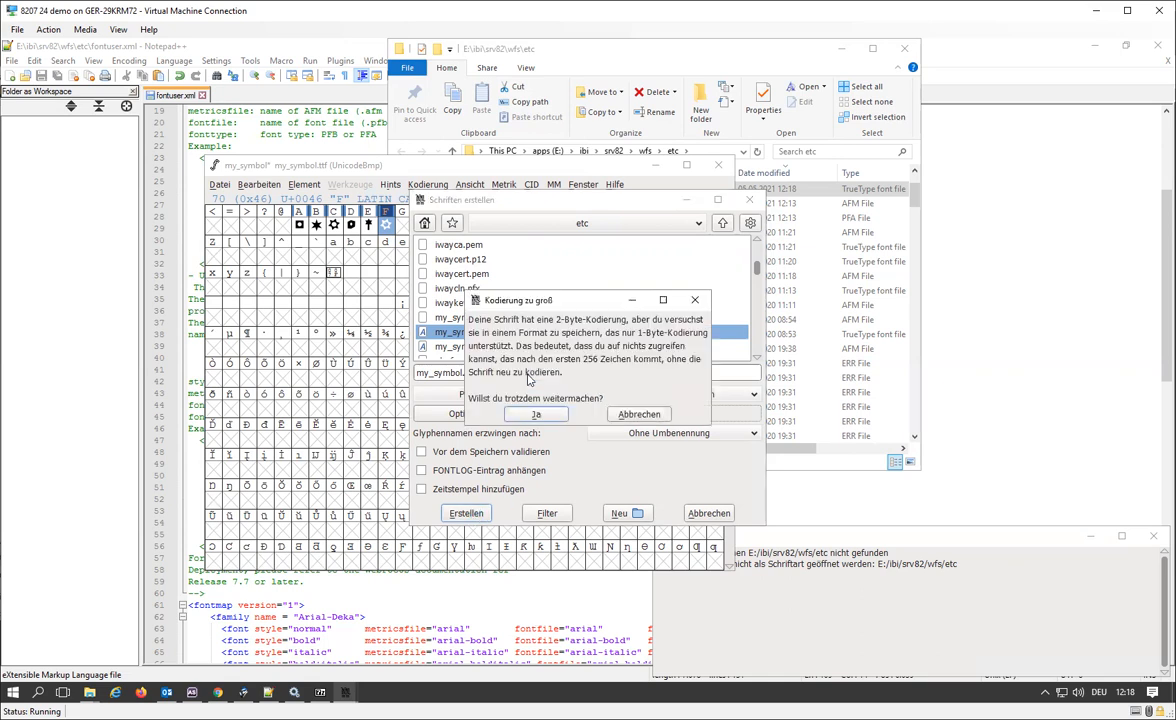
{"action": "left_click", "coordinate": [536, 414]}
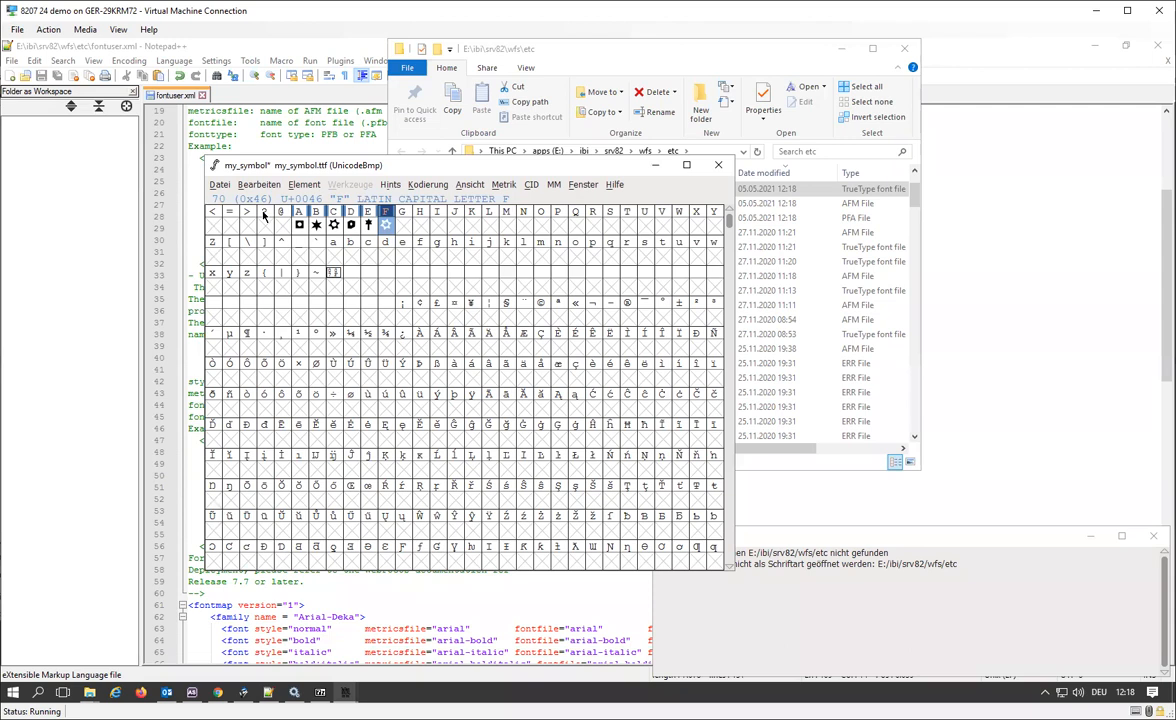
Switch to the etc folder in File Explorer, widen its window and delete my_symbol.pfa.
{"action": "left_click", "coordinate": [612, 55]}
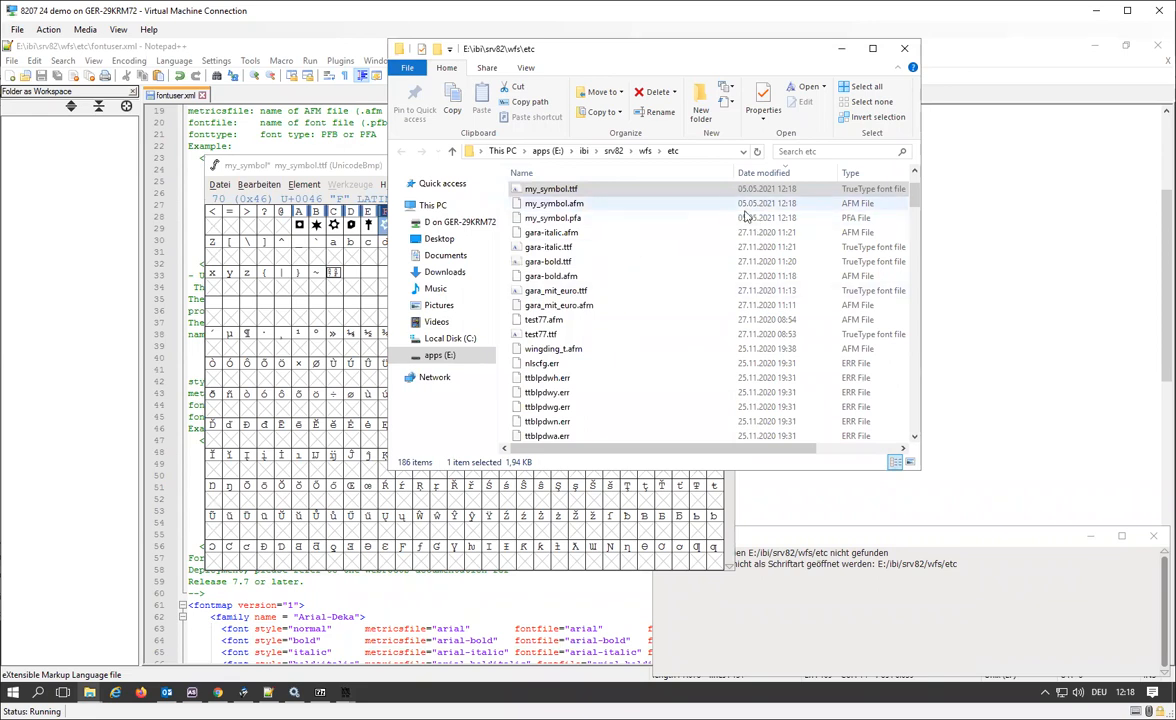
{"action": "left_click_drag", "start_coordinate": [921, 313], "coordinate": [1023, 326]}
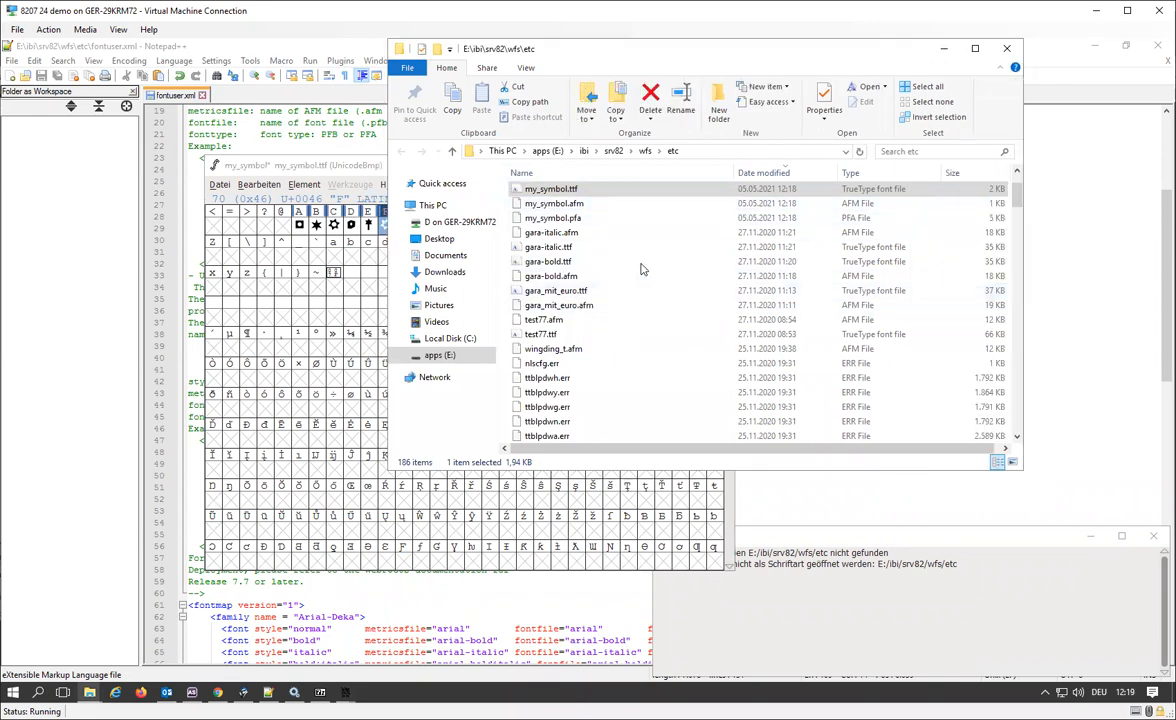
{"action": "left_click", "coordinate": [593, 221]}
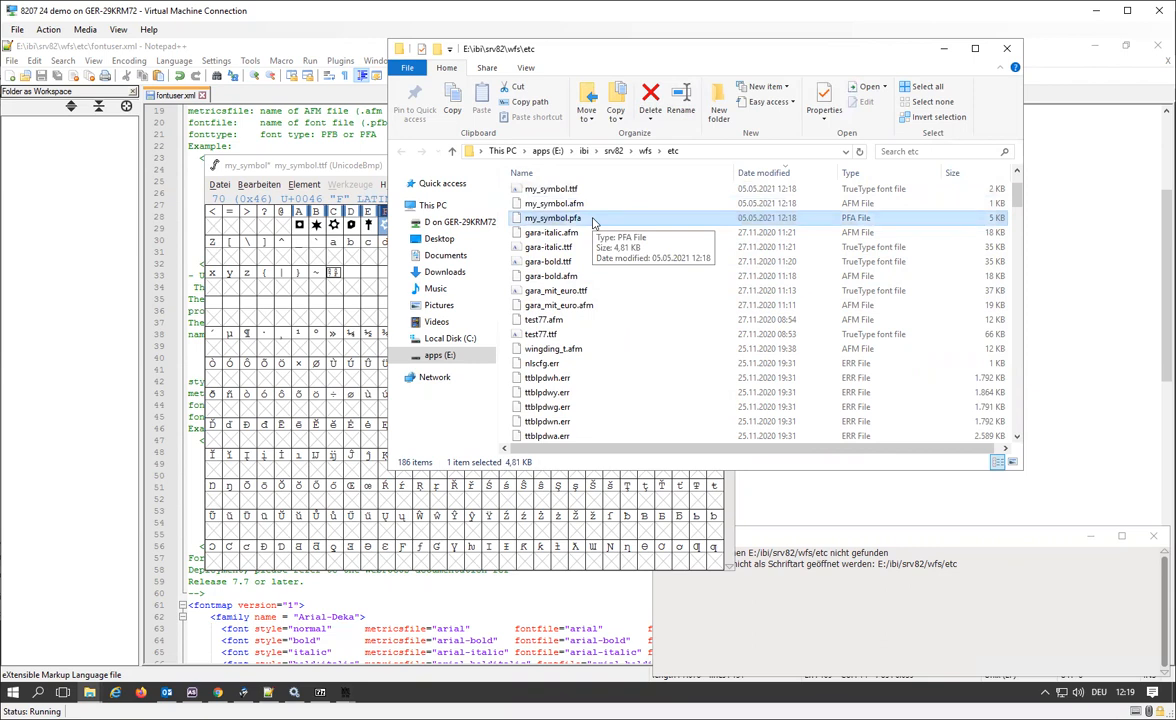
{"action": "key", "text": "Delete"}
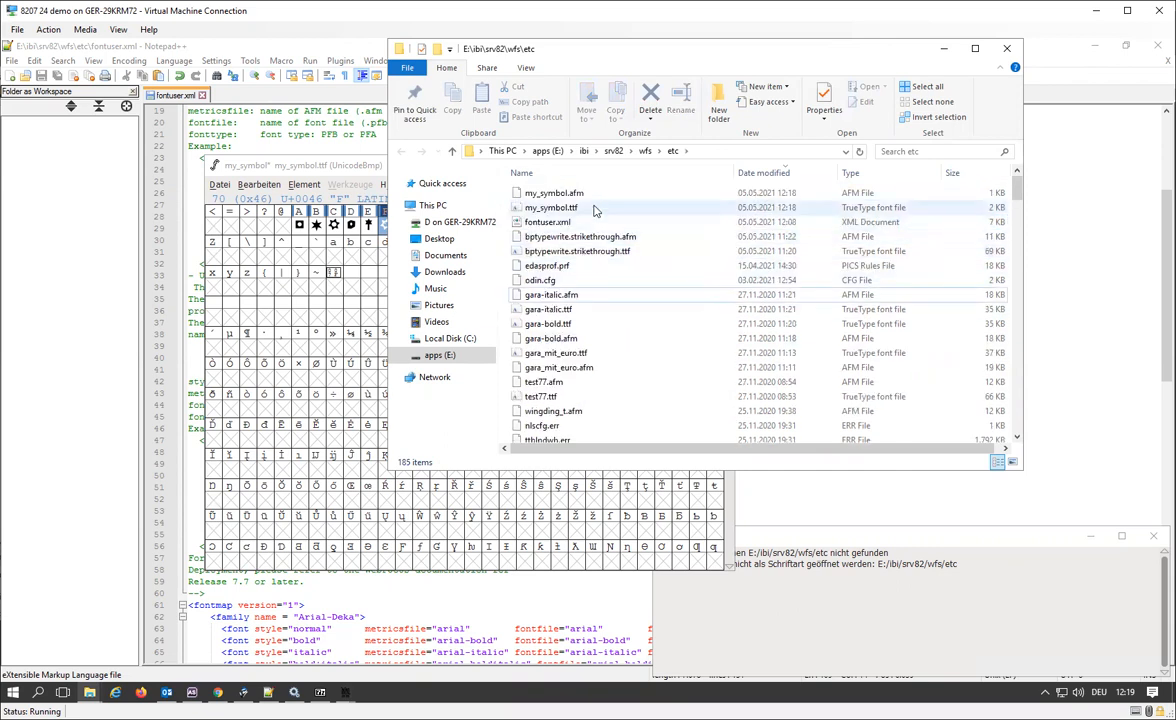
Preview my_symbol.ttf from the etc folder to check its symbols, and put the preview window away.
{"action": "left_click", "coordinate": [590, 194]}
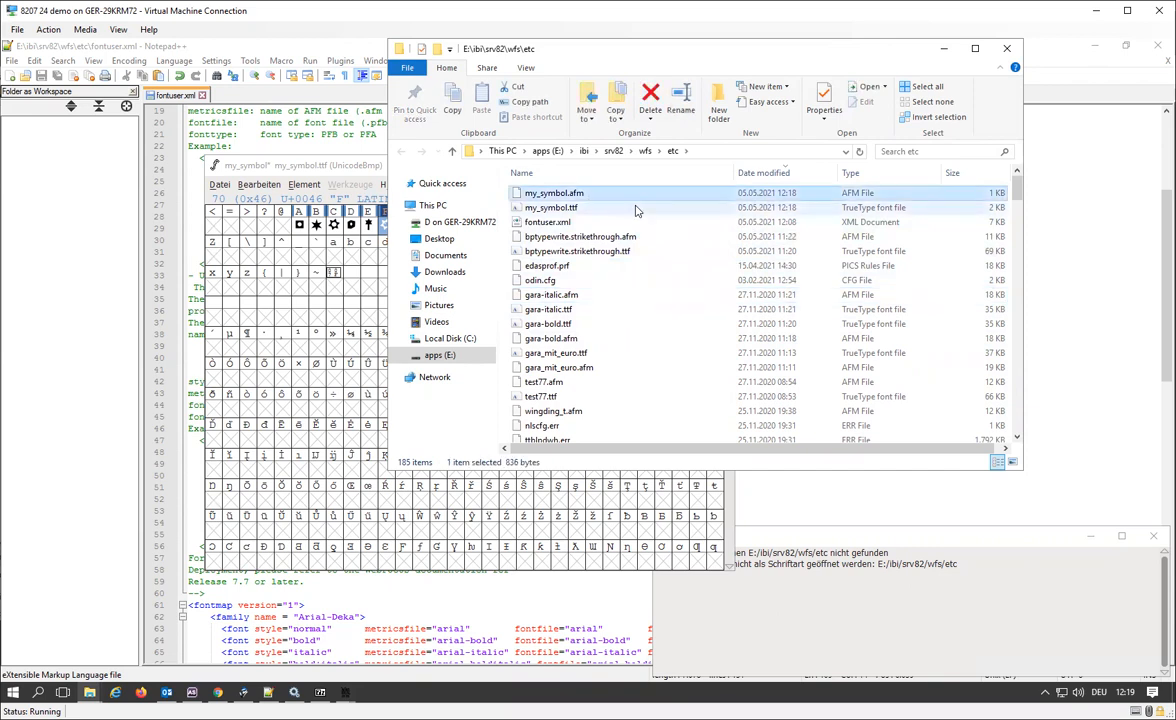
{"action": "double_click", "coordinate": [548, 209]}
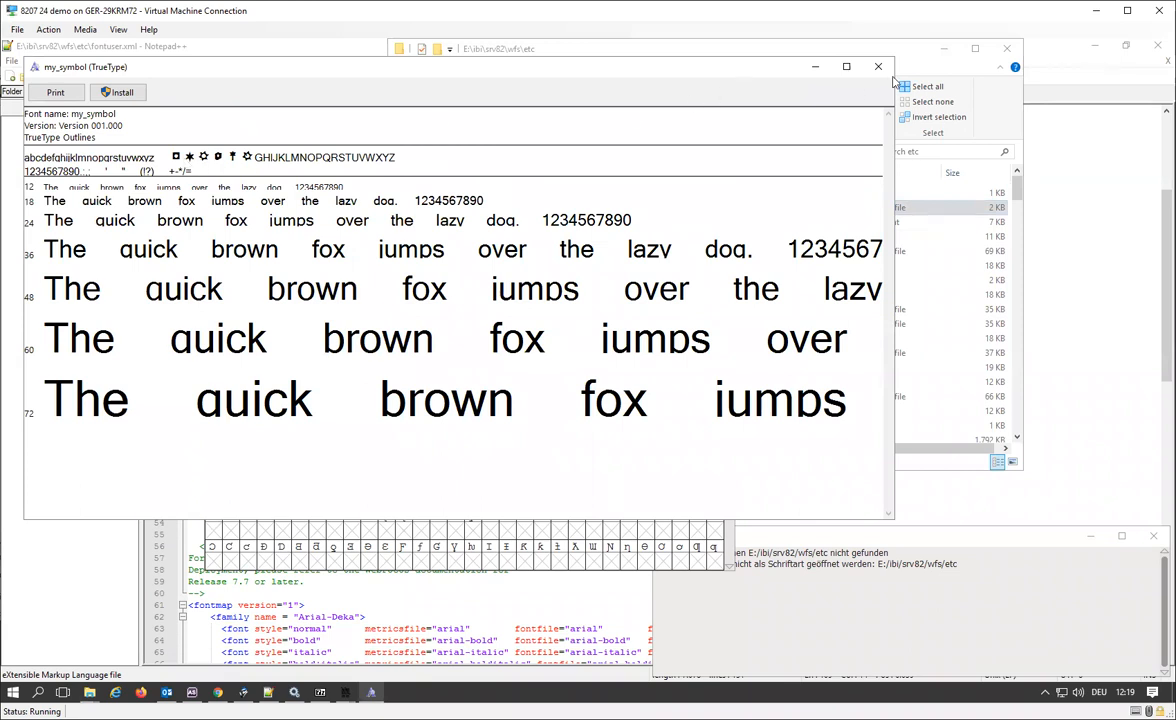
{"action": "left_click", "coordinate": [812, 66]}
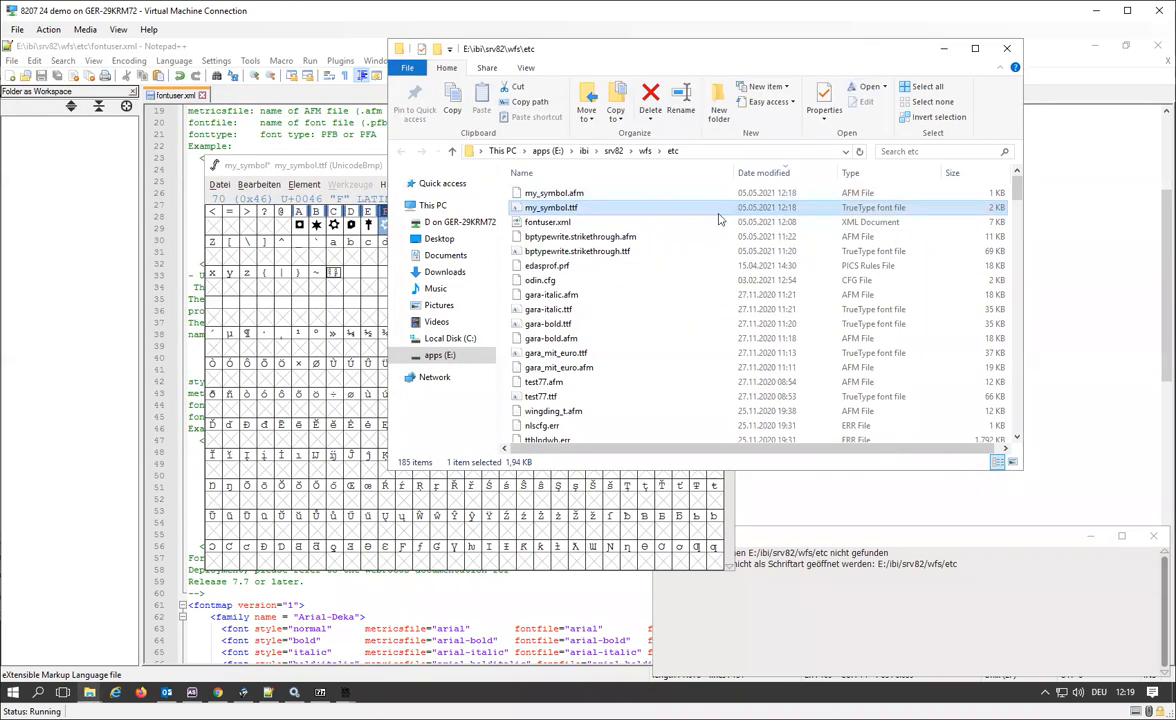
Open my_symbol.afm from the etc folder in Notepad++ to check its metrics, and close the file.
{"action": "right_click", "coordinate": [590, 193]}
{"action": "left_click", "coordinate": [678, 265]}
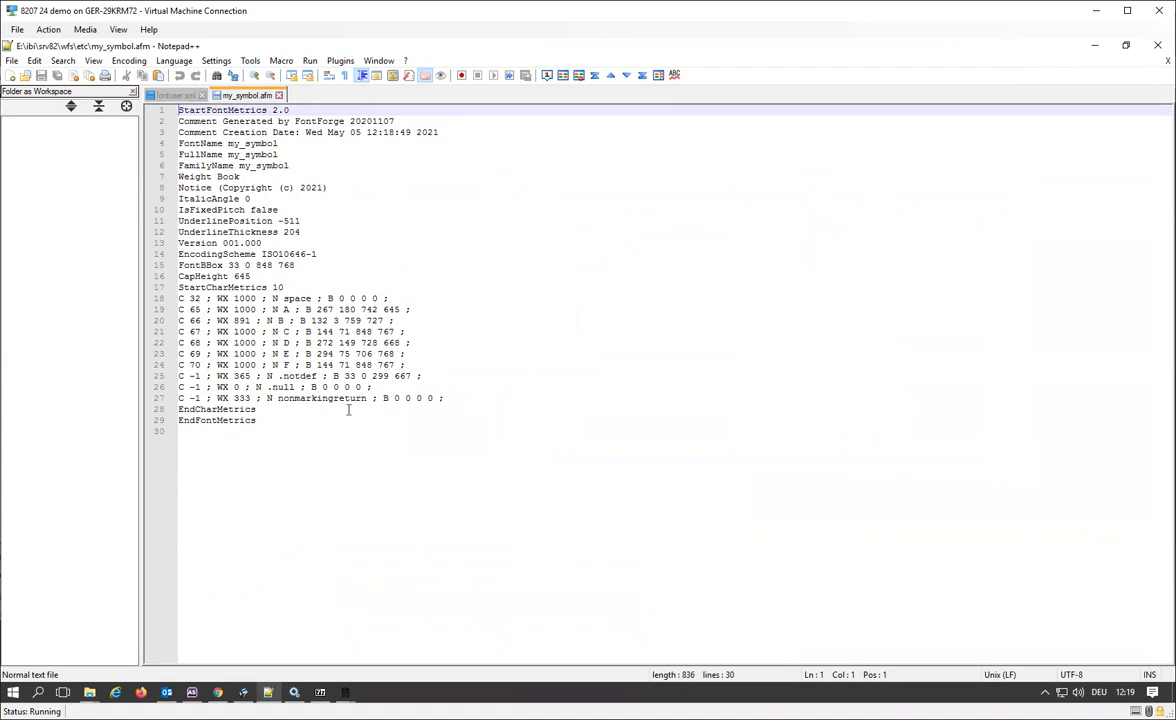
{"action": "left_click", "coordinate": [279, 95]}
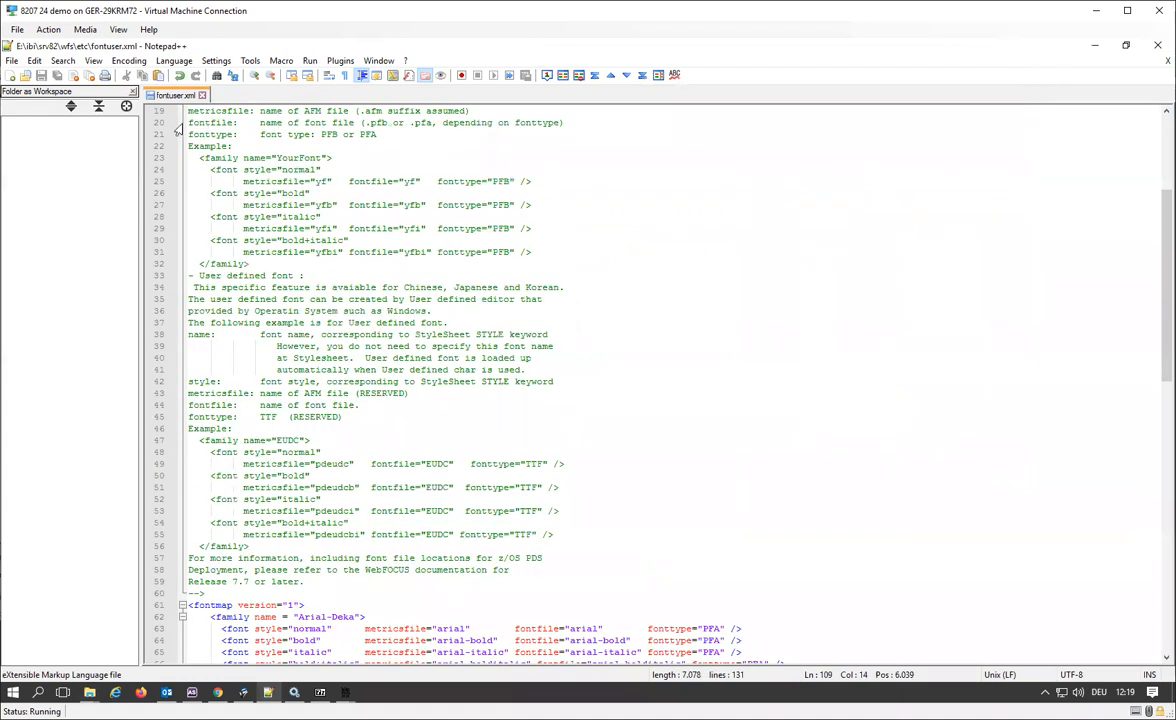
Return to the E:\ibi\srv82\wfs\etc folder in File Explorer and open fontuser.xml in Notepad++.
{"action": "mouse_move", "coordinate": [91, 703]}
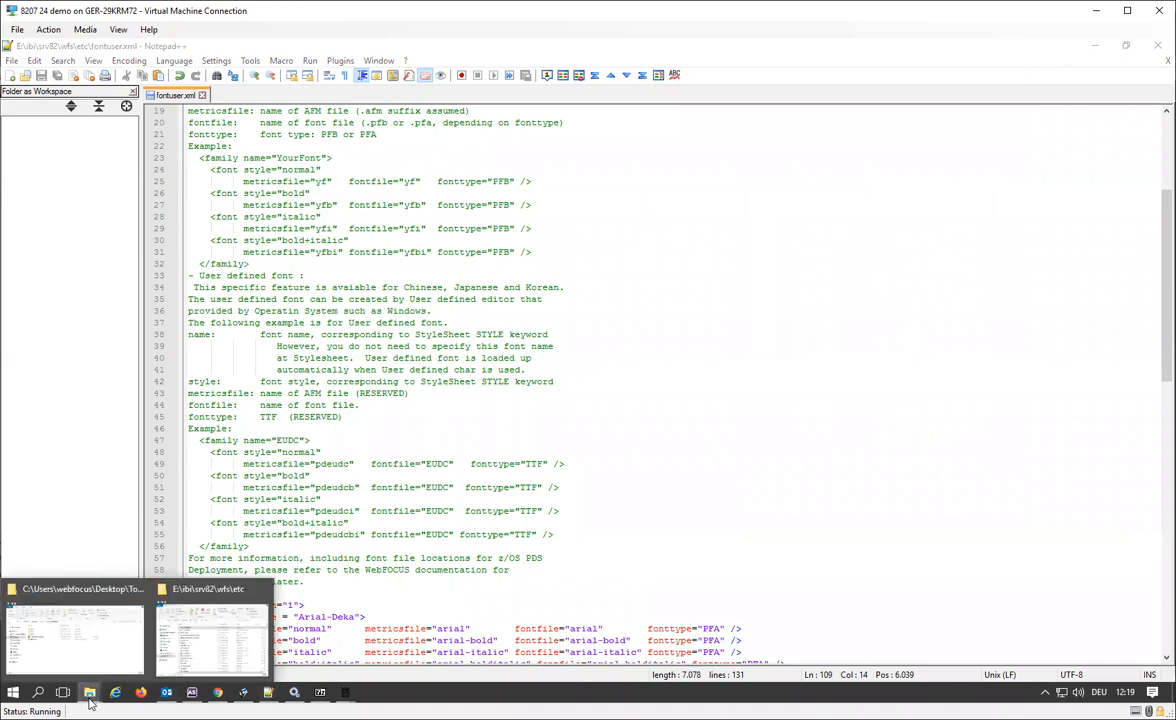
{"action": "left_click", "coordinate": [225, 592]}
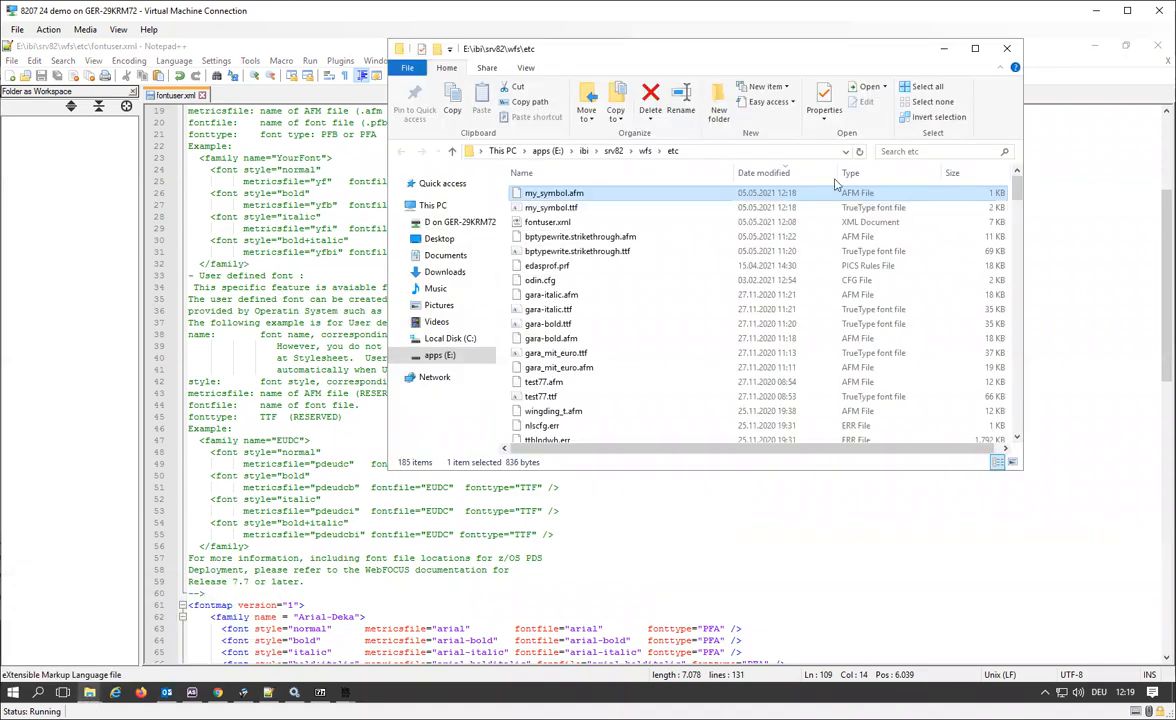
{"action": "left_click", "coordinate": [573, 224]}
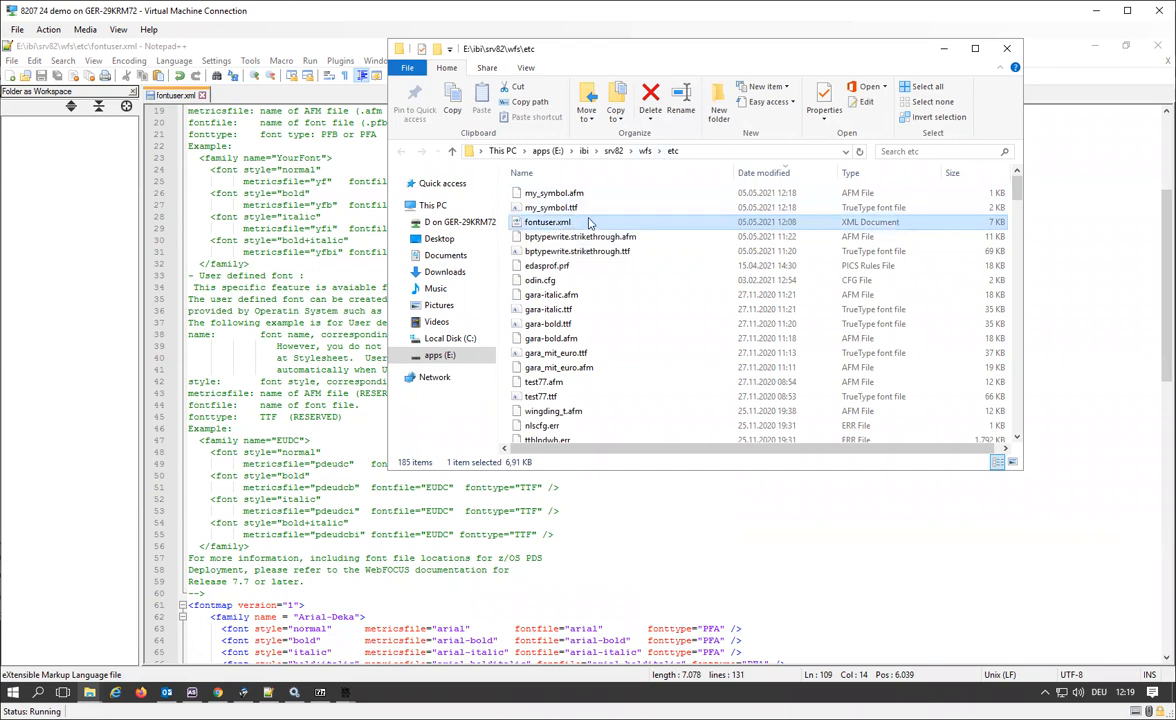
{"action": "right_click", "coordinate": [592, 222]}
{"action": "left_click", "coordinate": [605, 284]}
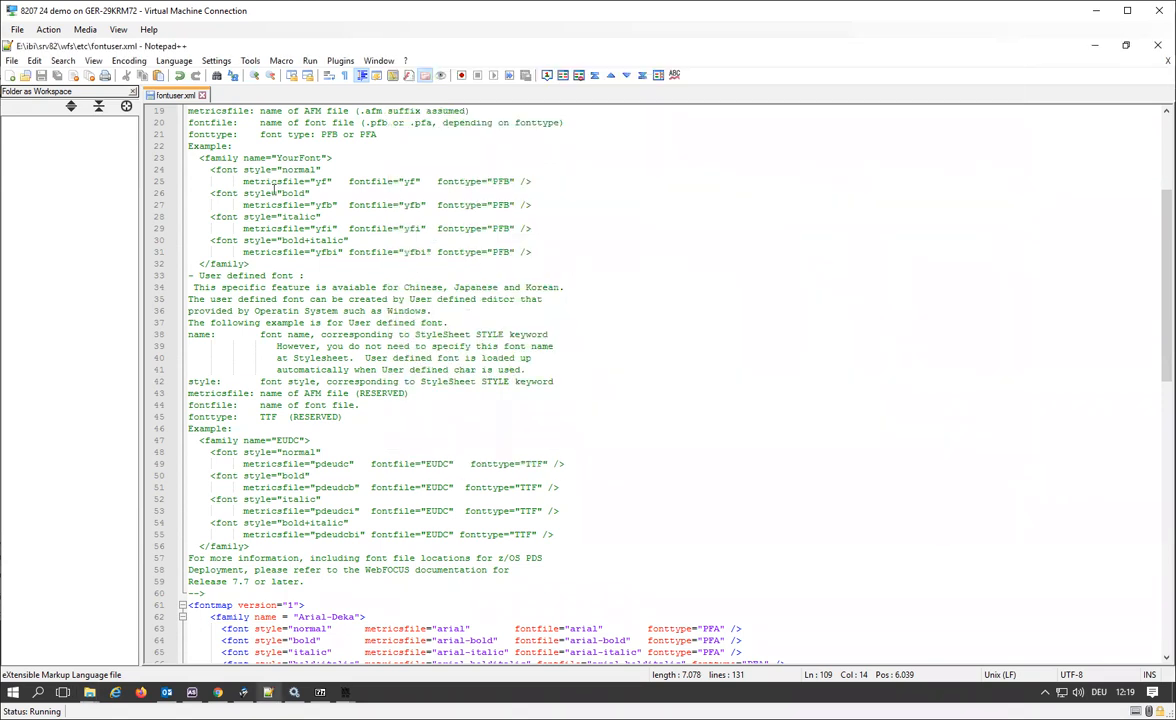
Look through the font families in fontuser.xml and highlight the complete my_symbol family entry.
{"action": "scroll", "coordinate": [371, 316], "scroll_direction": "down", "scroll_amount": 7}
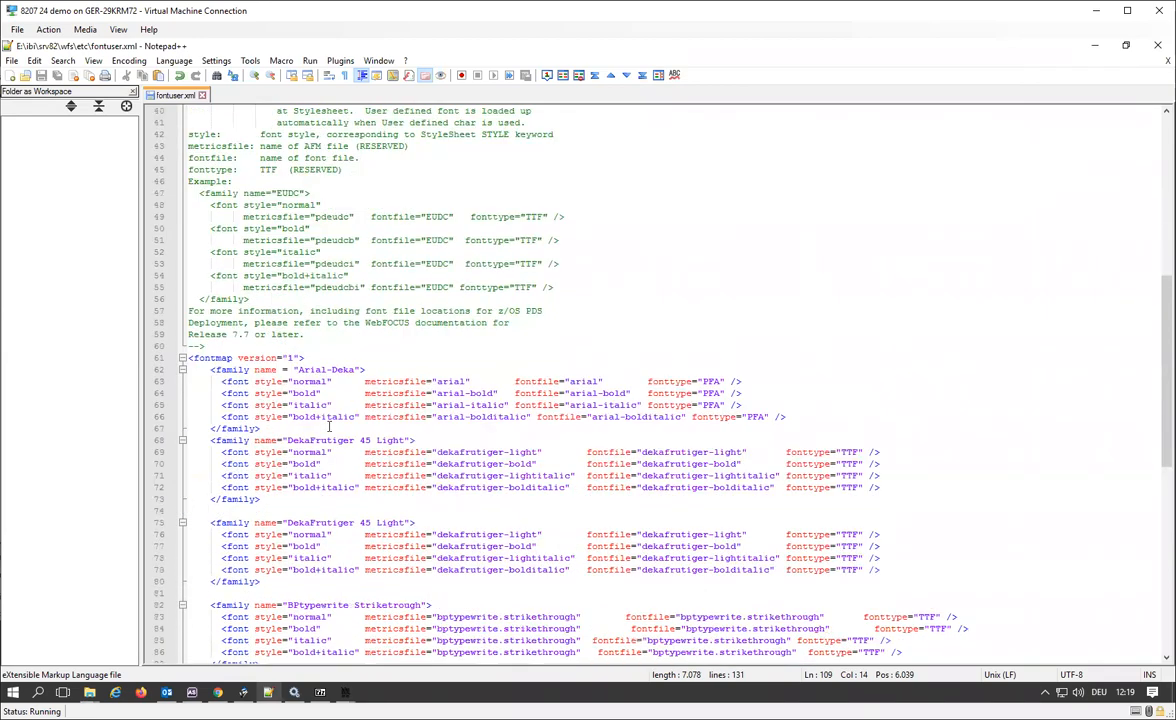
{"action": "scroll", "coordinate": [319, 412], "scroll_direction": "down", "scroll_amount": 13}
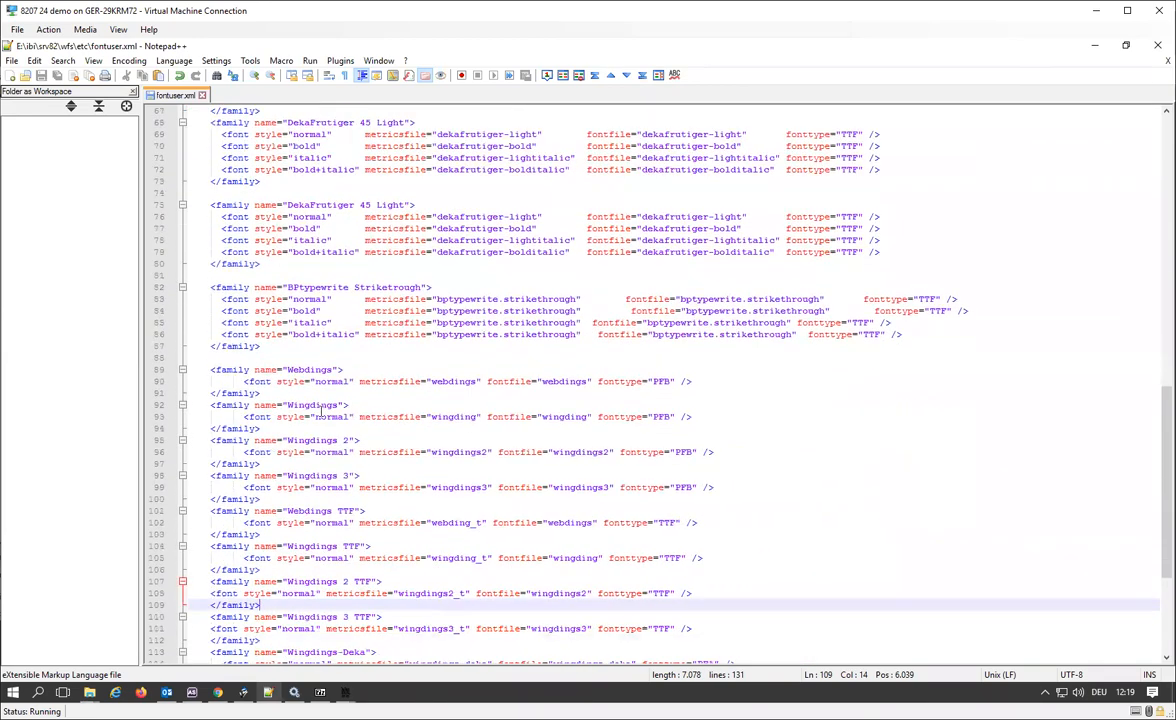
{"action": "scroll", "coordinate": [320, 408], "scroll_direction": "up", "scroll_amount": 13}
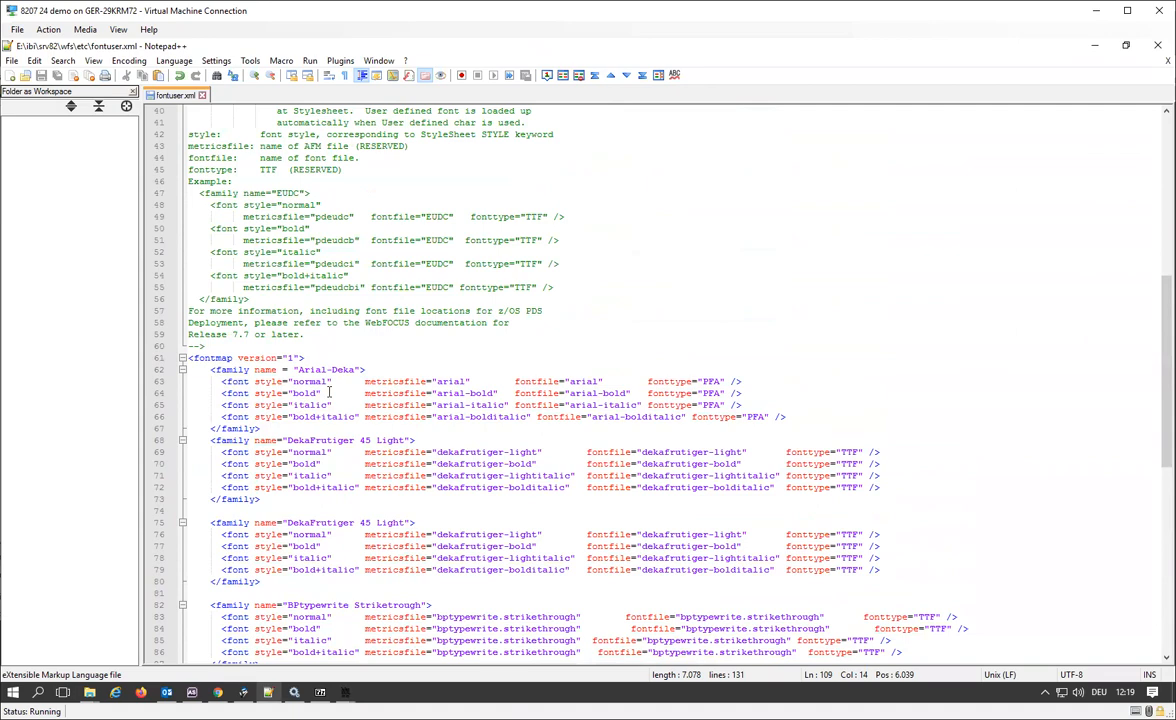
{"action": "scroll", "coordinate": [229, 210], "scroll_direction": "down", "scroll_amount": 2}
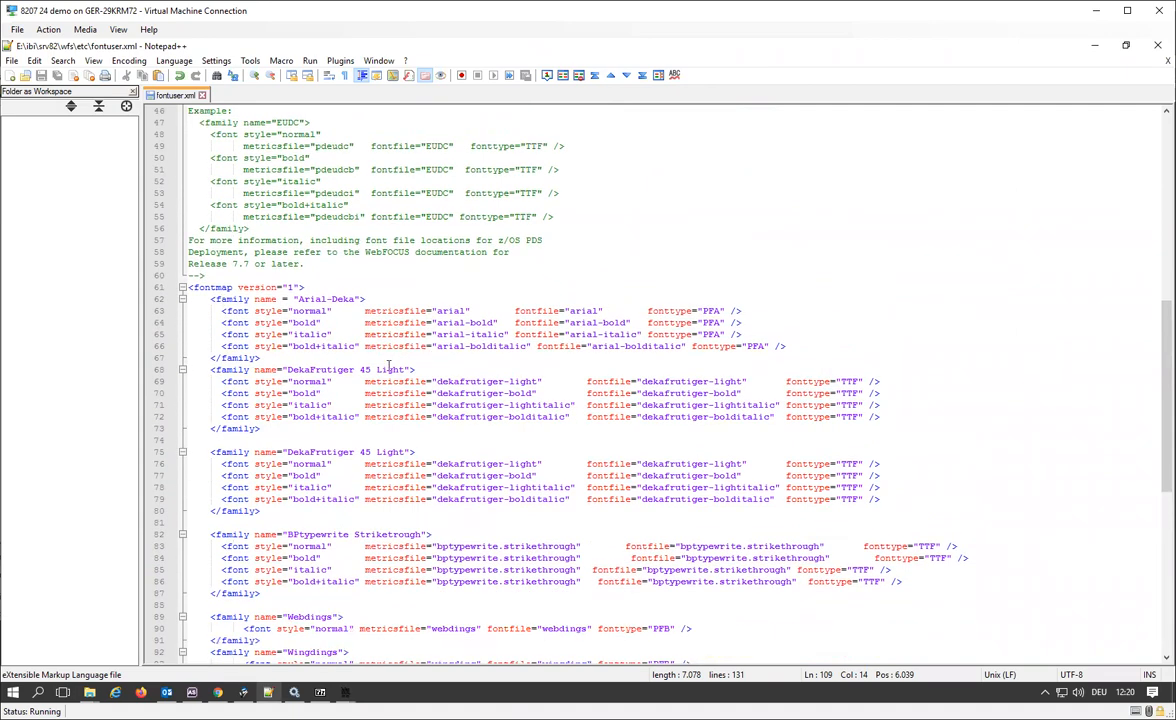
{"action": "scroll", "coordinate": [390, 357], "scroll_direction": "down", "scroll_amount": 9}
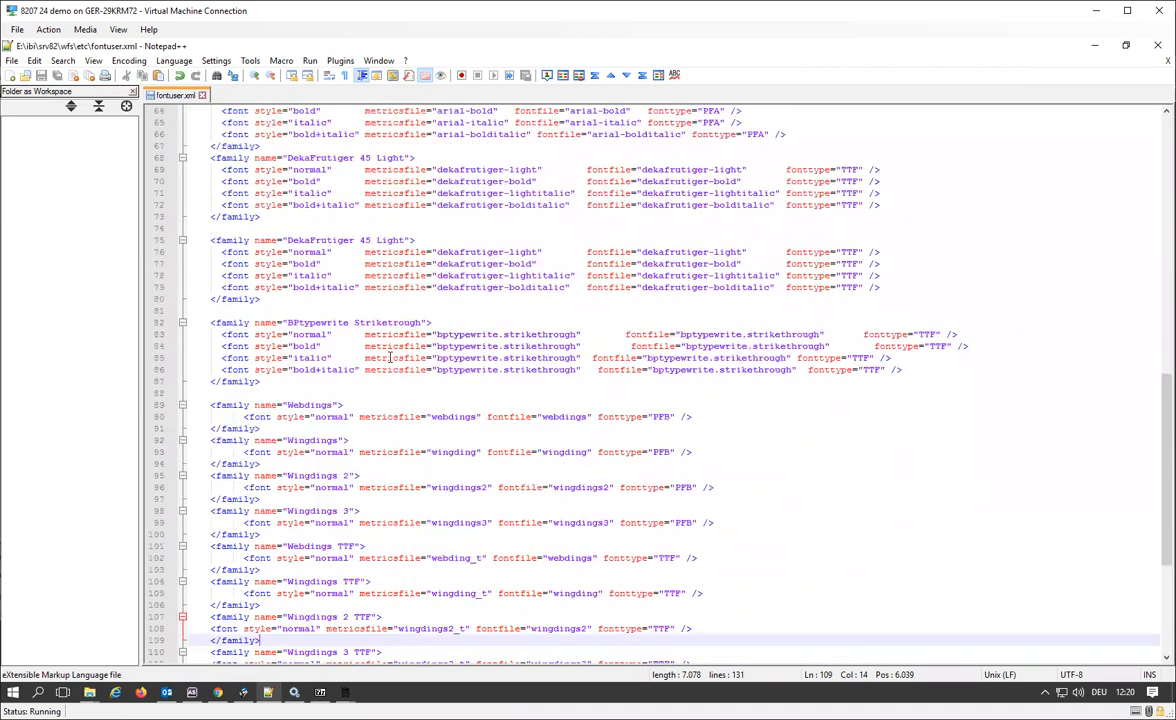
{"action": "scroll", "coordinate": [390, 357], "scroll_direction": "down", "scroll_amount": 3}
{"action": "scroll", "coordinate": [379, 220], "scroll_direction": "down", "scroll_amount": 1}
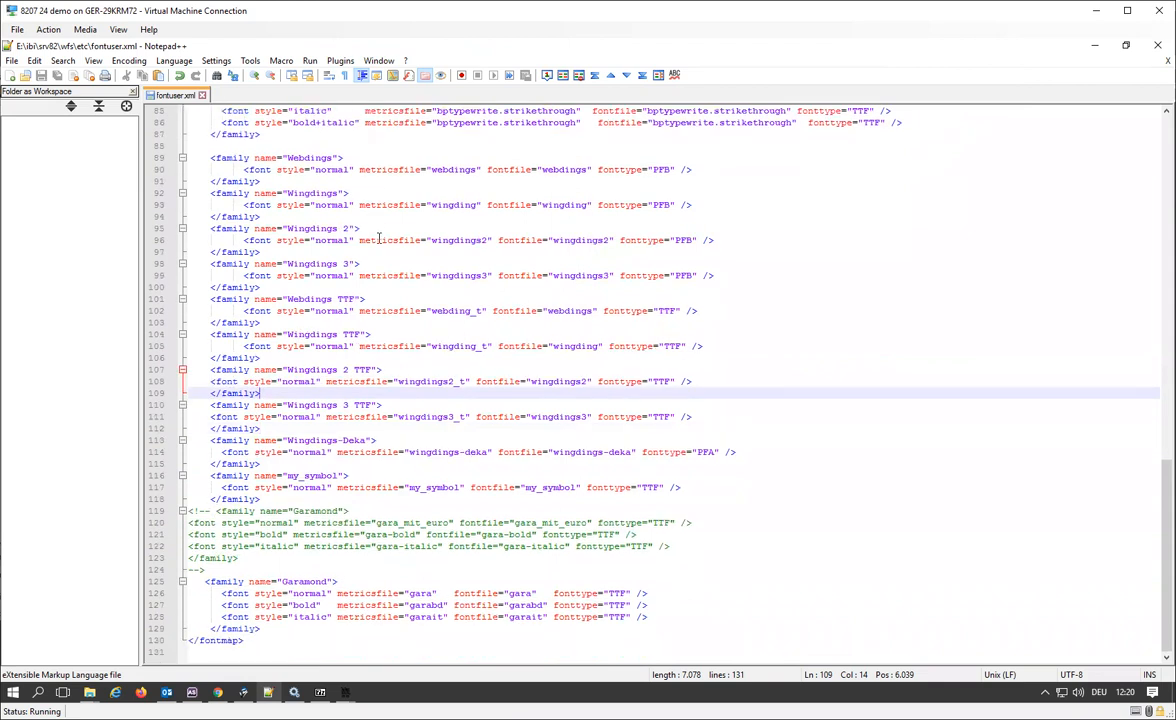
{"action": "left_click_drag", "start_coordinate": [268, 498], "coordinate": [240, 503]}
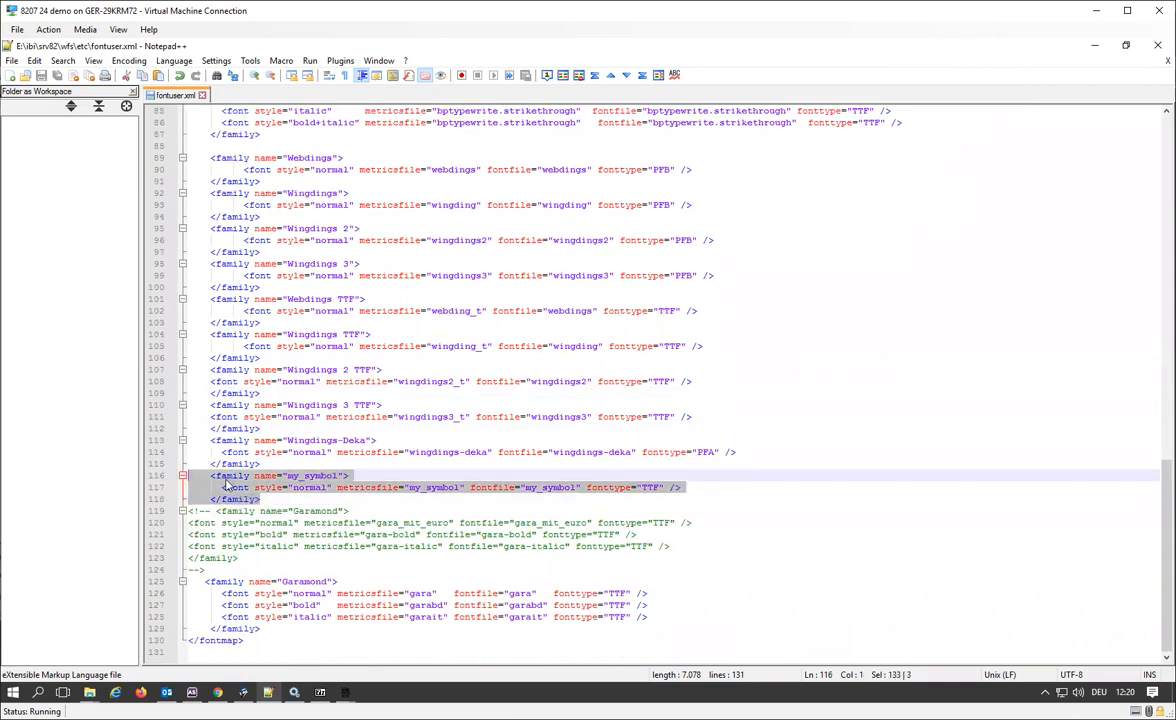
Inspect the my_symbol entry's family name, metricsfile, fonttype and fontfile values by highlighting them one after another.
{"action": "left_click", "coordinate": [306, 476]}
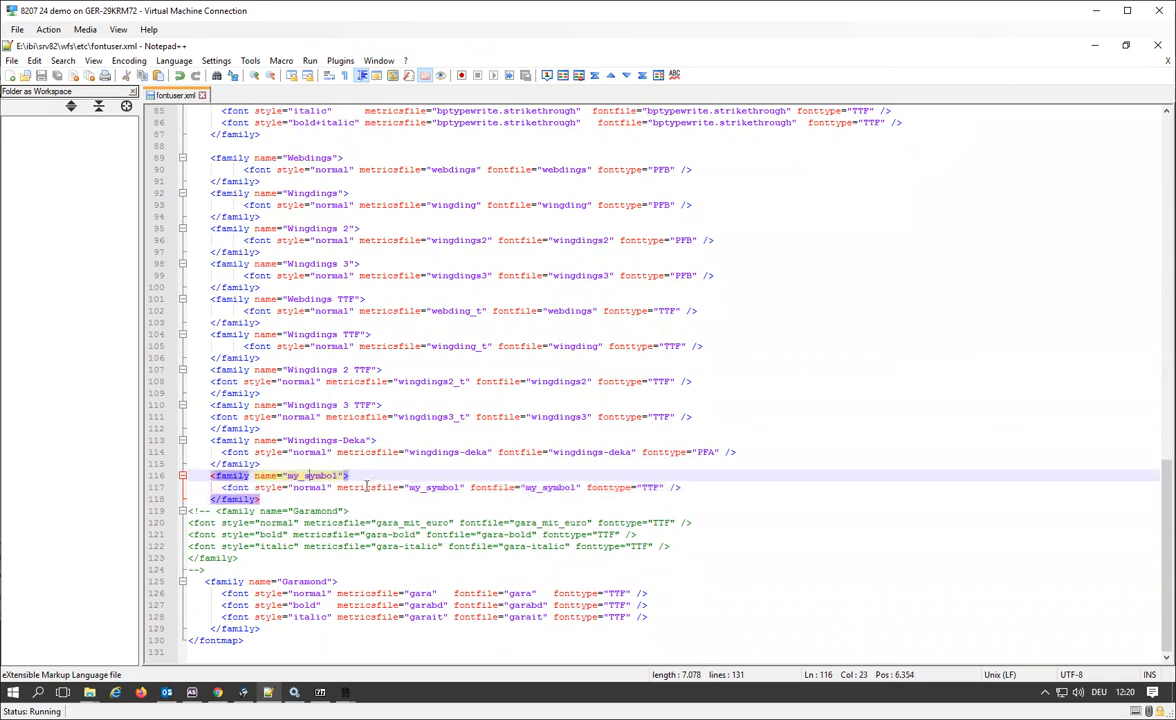
{"action": "double_click", "coordinate": [306, 476]}
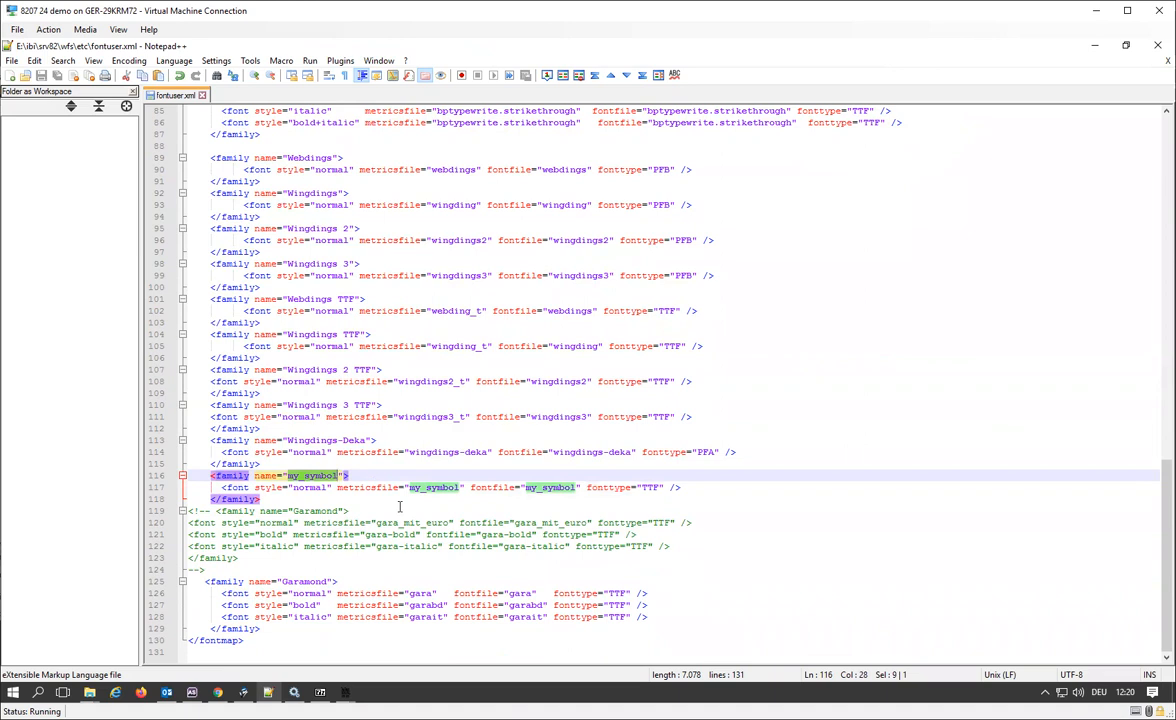
{"action": "left_click", "coordinate": [384, 494]}
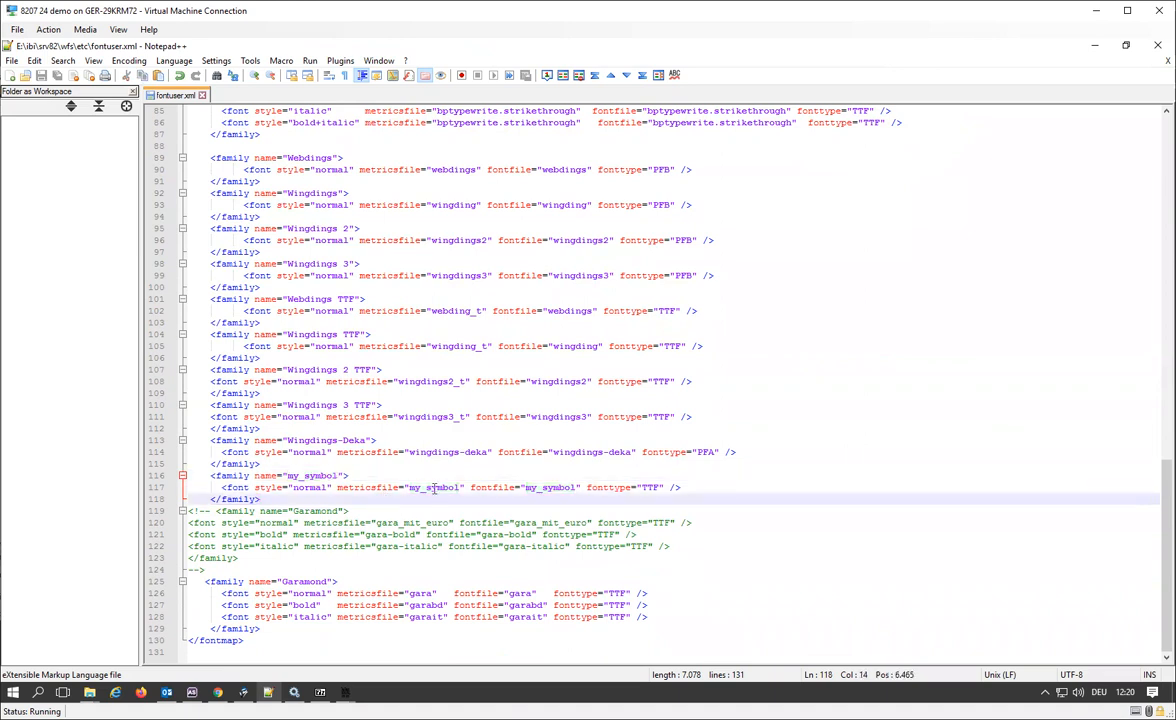
{"action": "double_click", "coordinate": [434, 488]}
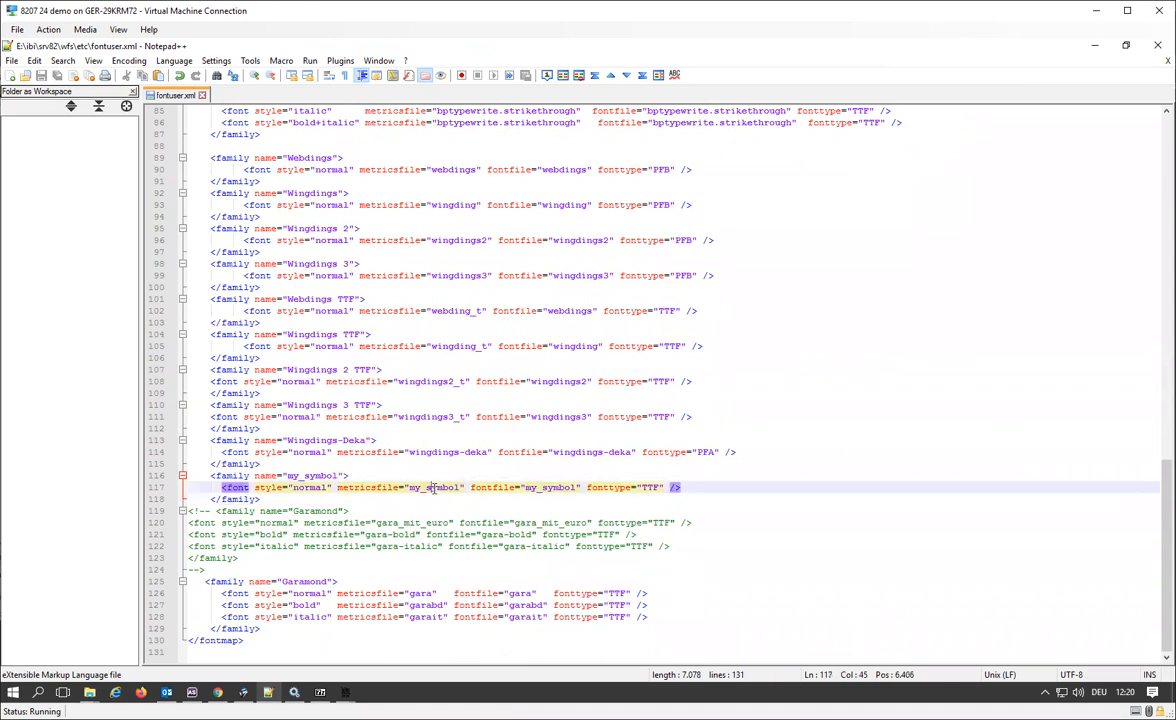
{"action": "double_click", "coordinate": [650, 488]}
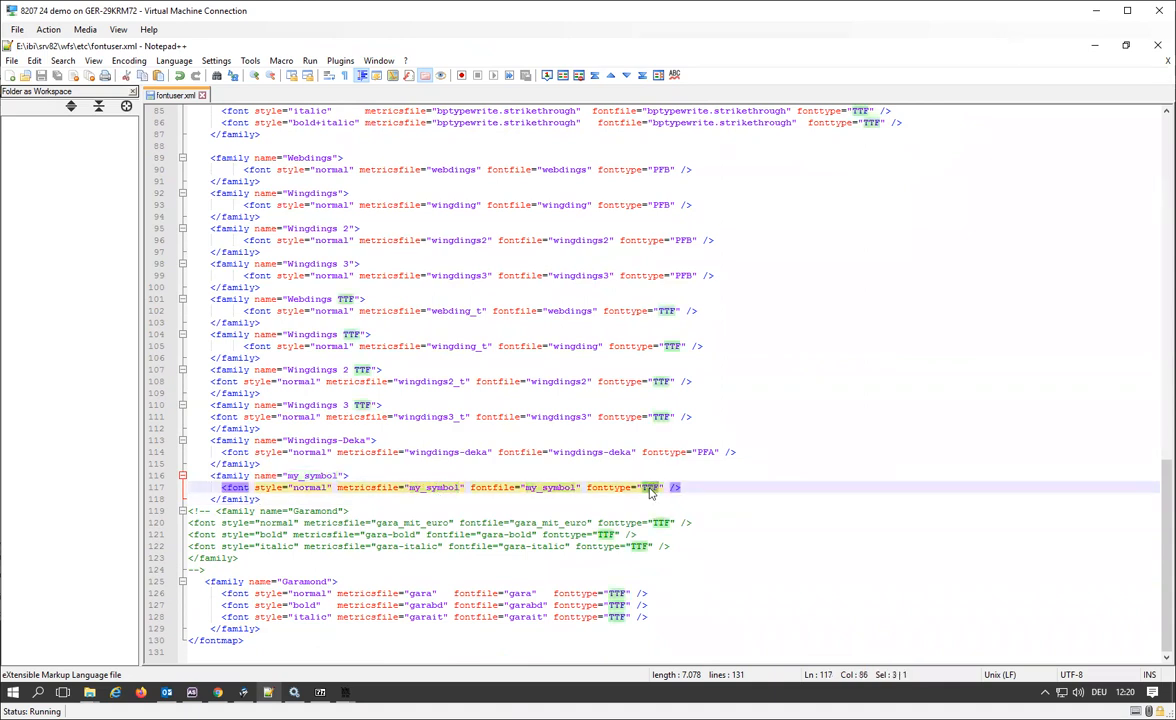
{"action": "double_click", "coordinate": [532, 489]}
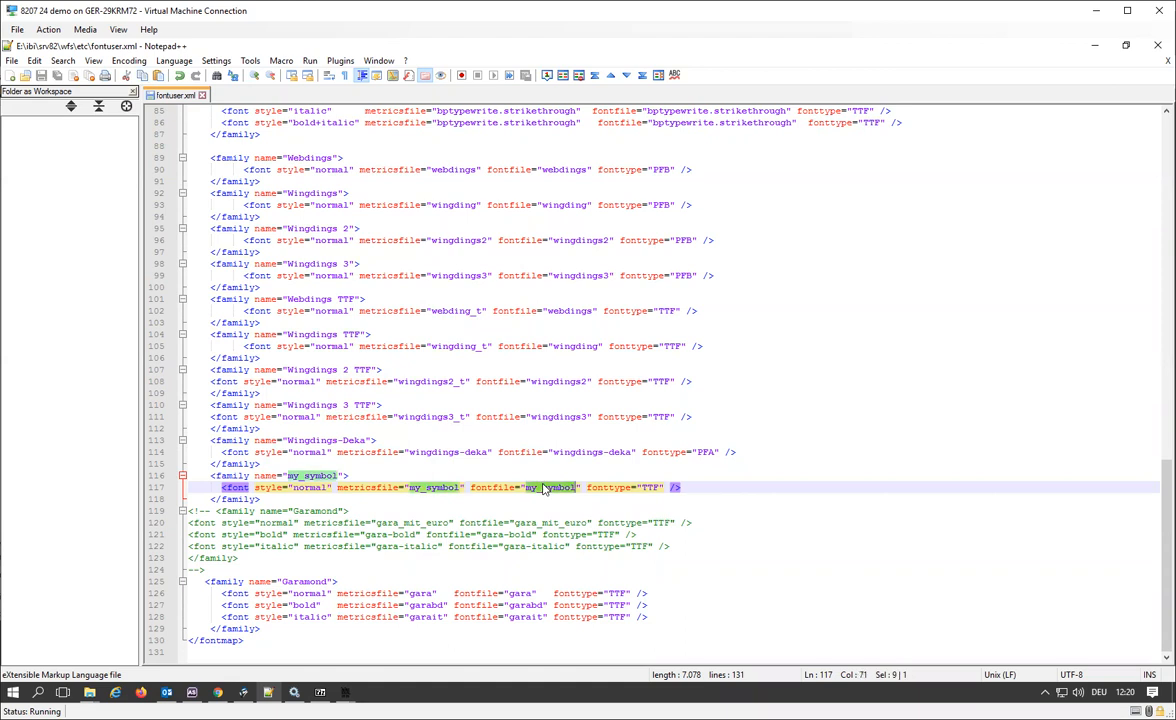
Switch to the etc folder to match fontuser.xml, my_symbol.afm and my_symbol.ttf with the font entry, and return to the XML file.
{"action": "left_click", "coordinate": [89, 692]}
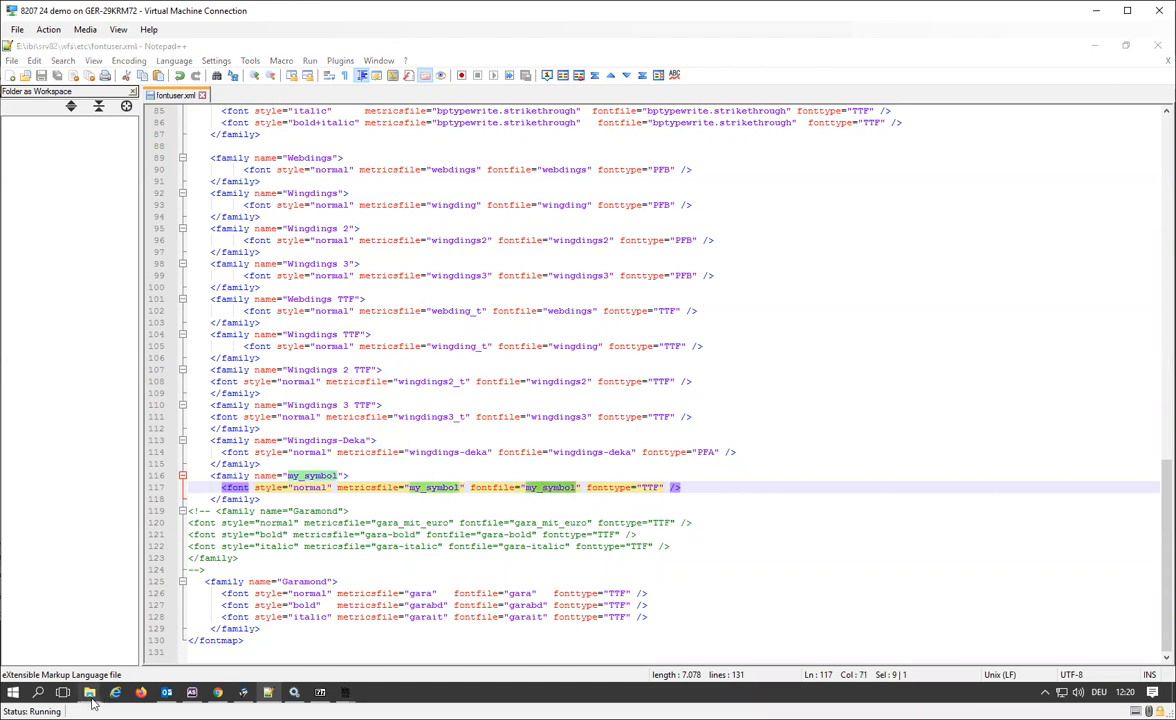
{"action": "left_click", "coordinate": [210, 630]}
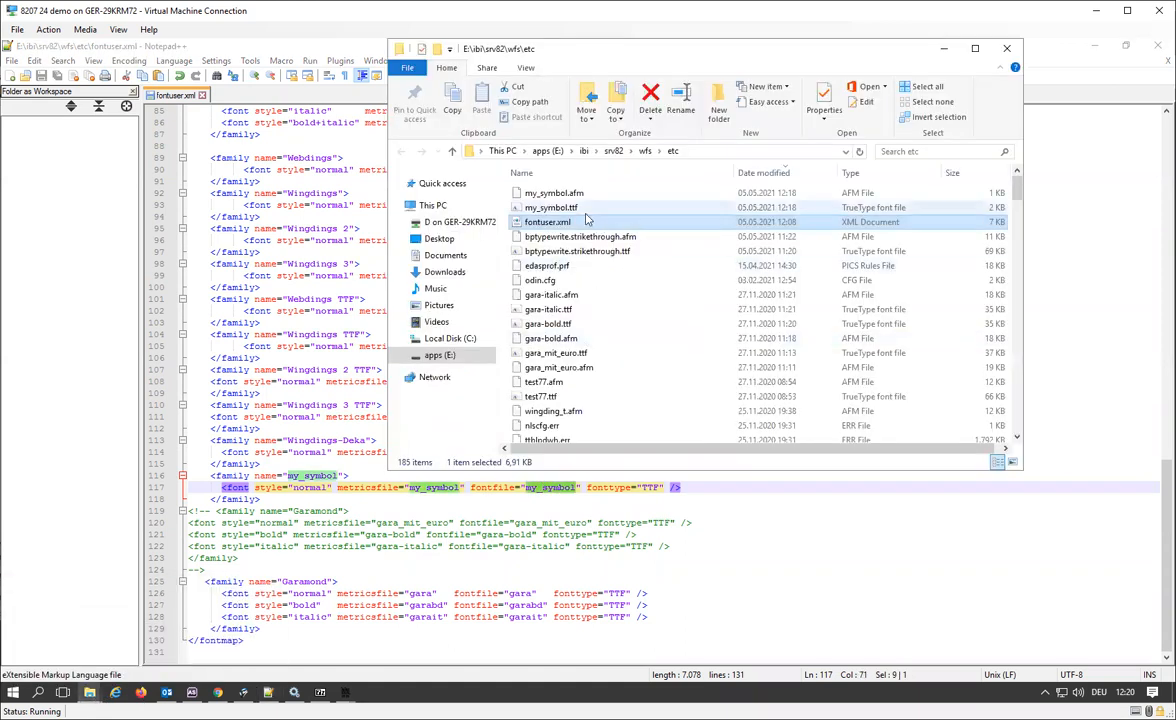
{"action": "left_click", "coordinate": [587, 221]}
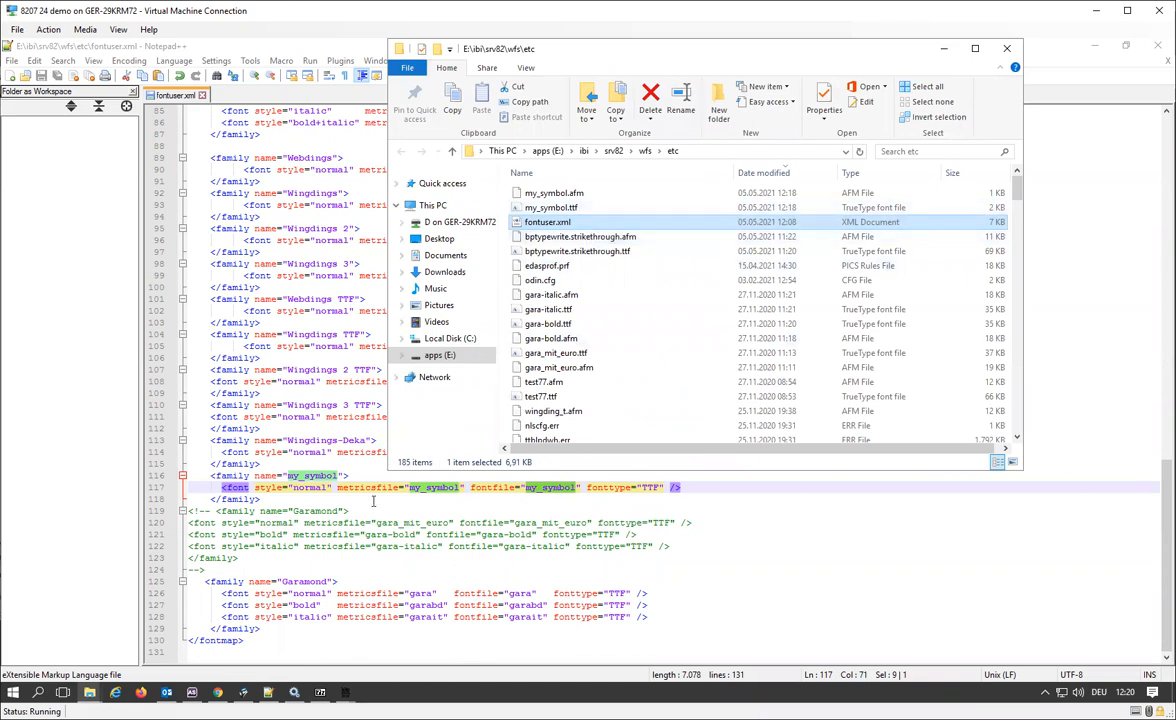
{"action": "left_click", "coordinate": [552, 193]}
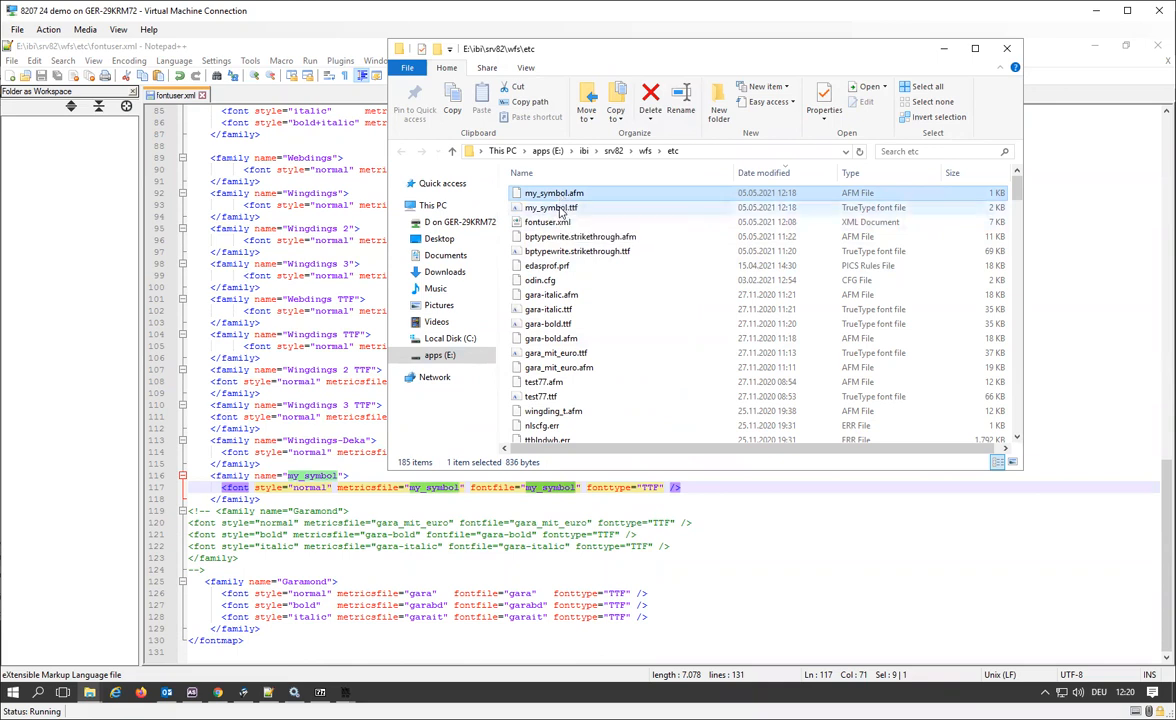
{"action": "left_click", "coordinate": [560, 208]}
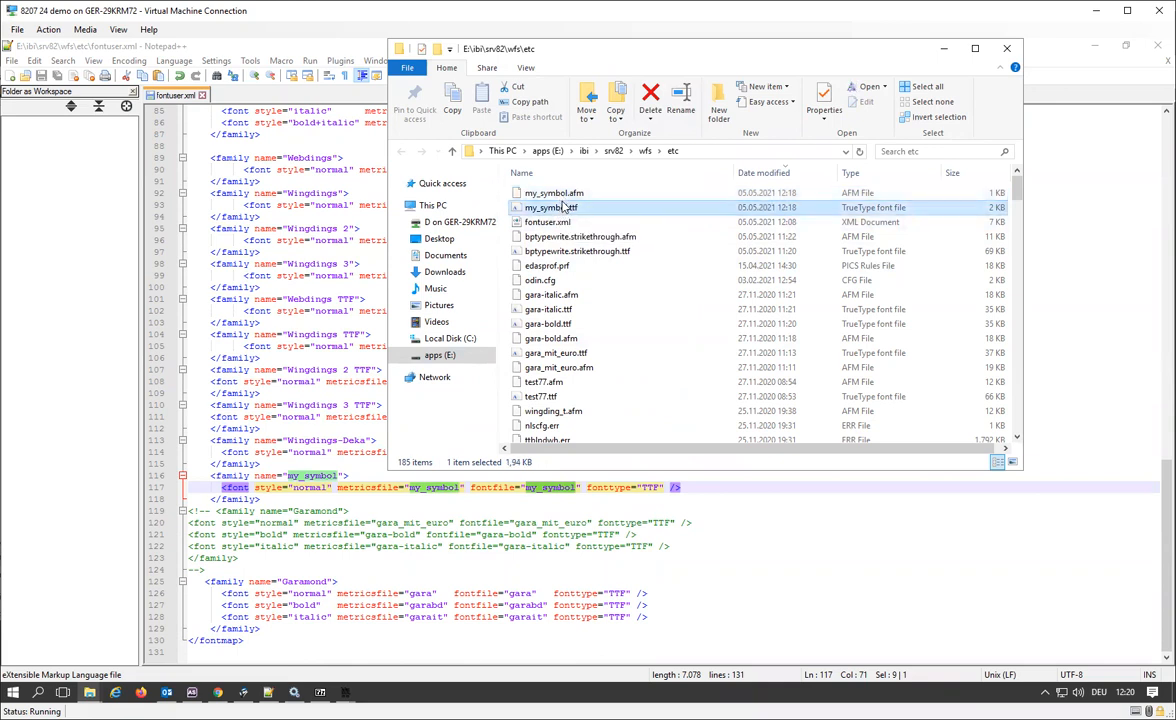
{"action": "left_click", "coordinate": [296, 497]}
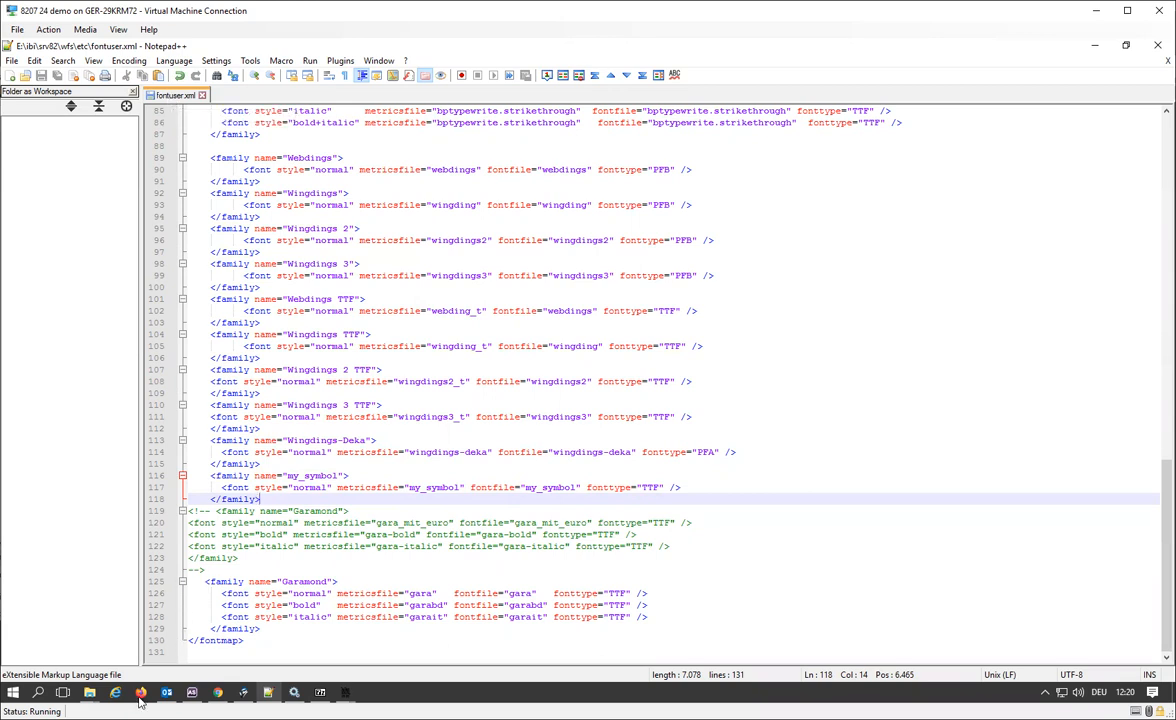
Switch to the WebFOCUS Editor in Chrome and review the COMPUTE fields and the my_symbol font styling in the Fonts in PDF procedure.
{"action": "left_click", "coordinate": [222, 699]}
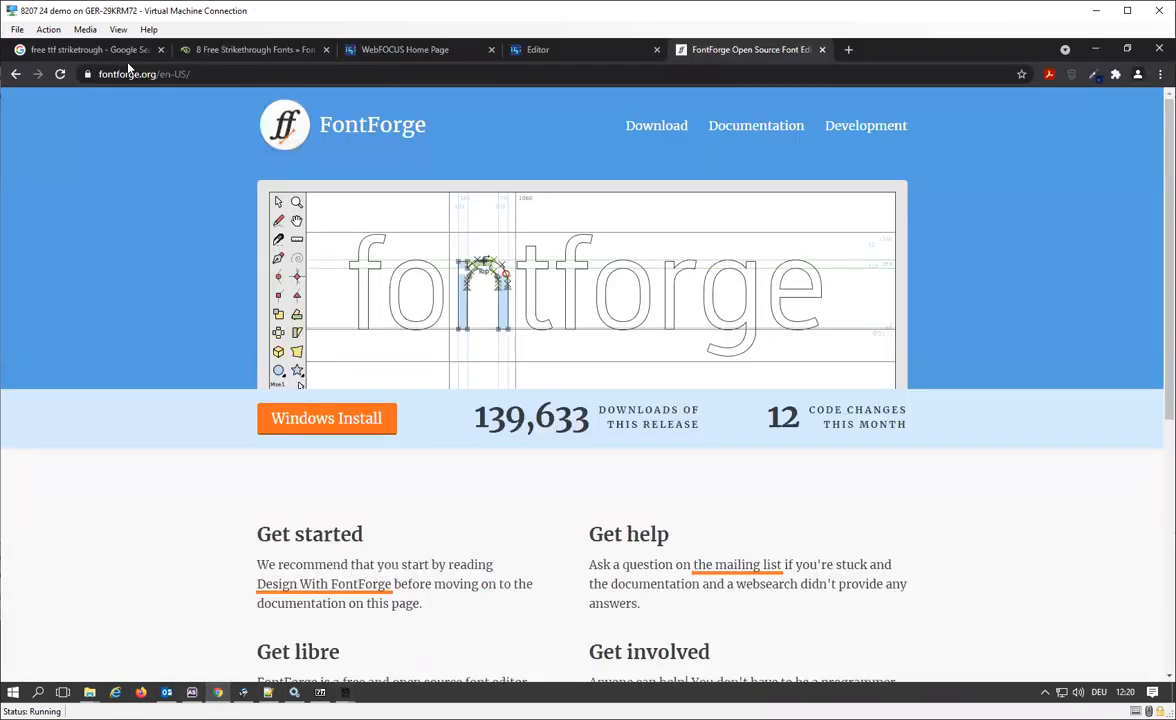
{"action": "left_click", "coordinate": [587, 58]}
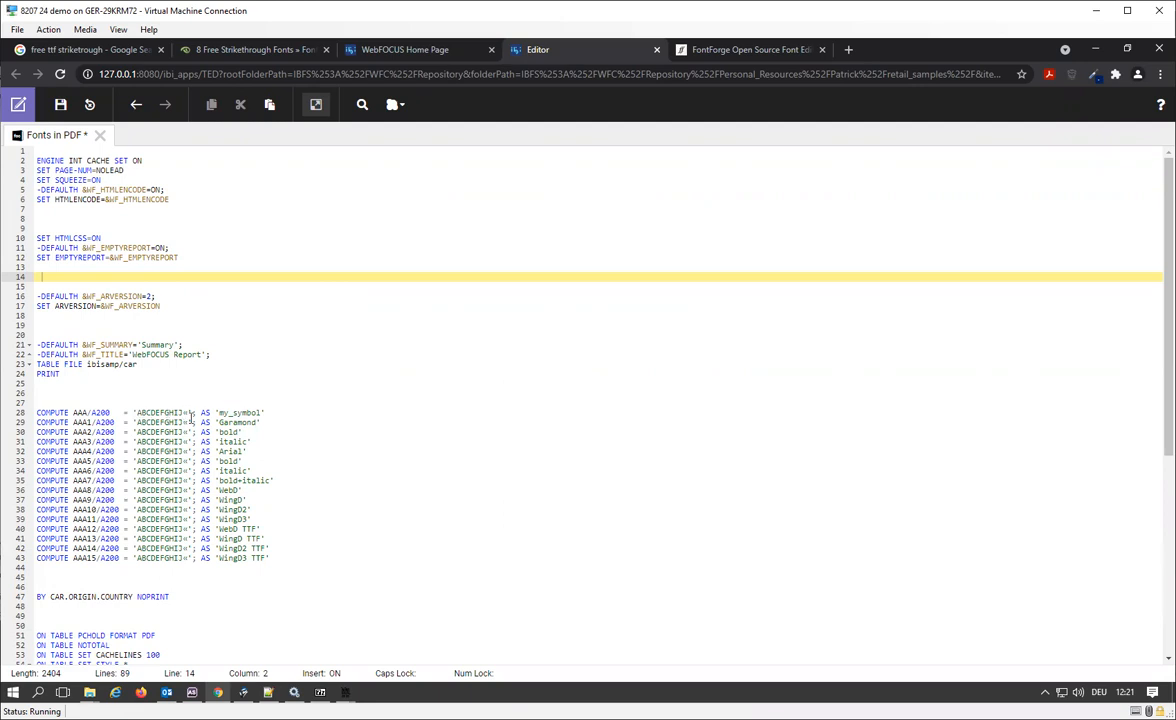
{"action": "scroll", "coordinate": [191, 418], "scroll_direction": "up", "scroll_amount": 2, "text": "ctrl"}
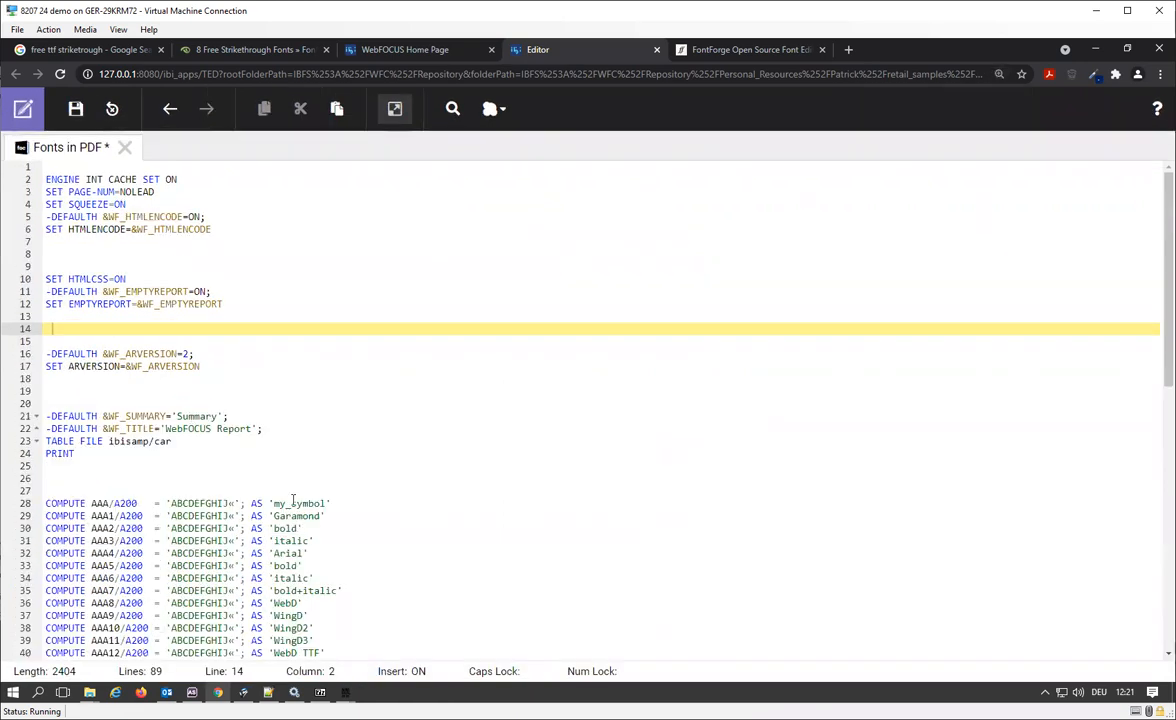
{"action": "scroll", "coordinate": [293, 500], "scroll_direction": "down", "scroll_amount": 5}
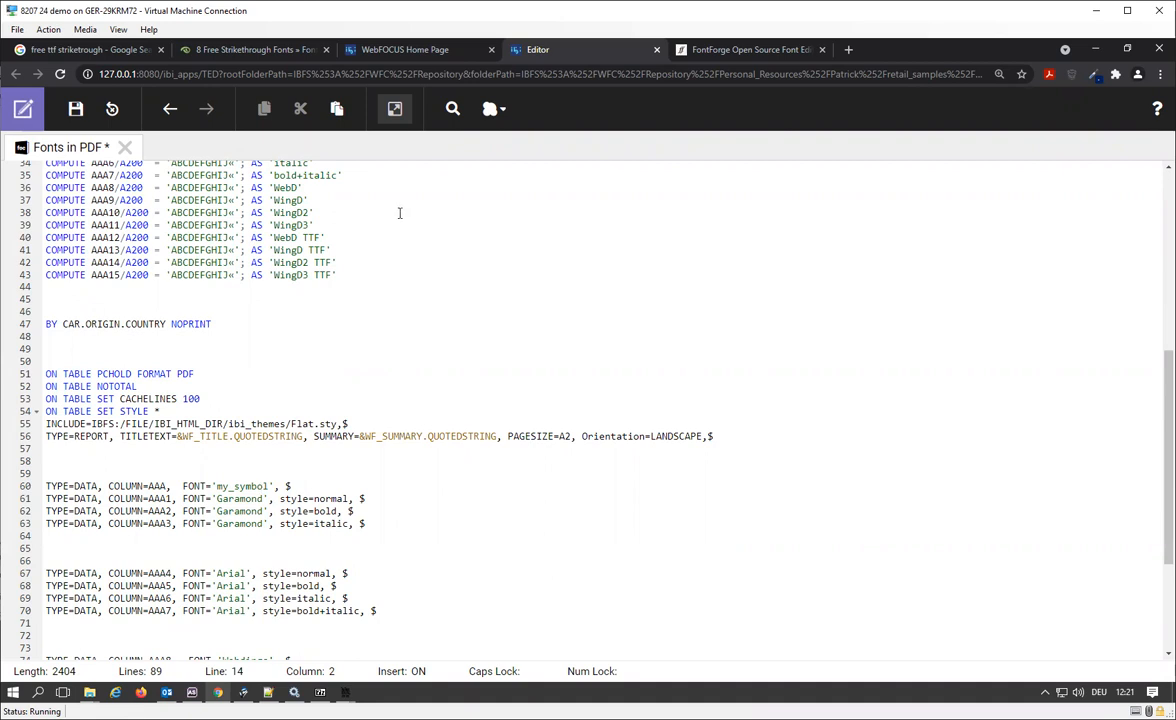
Run the Fonts in PDF procedure, maximize the PDF output and enlarge it to 500% to examine the my_symbol column.
{"action": "left_click", "coordinate": [394, 112]}
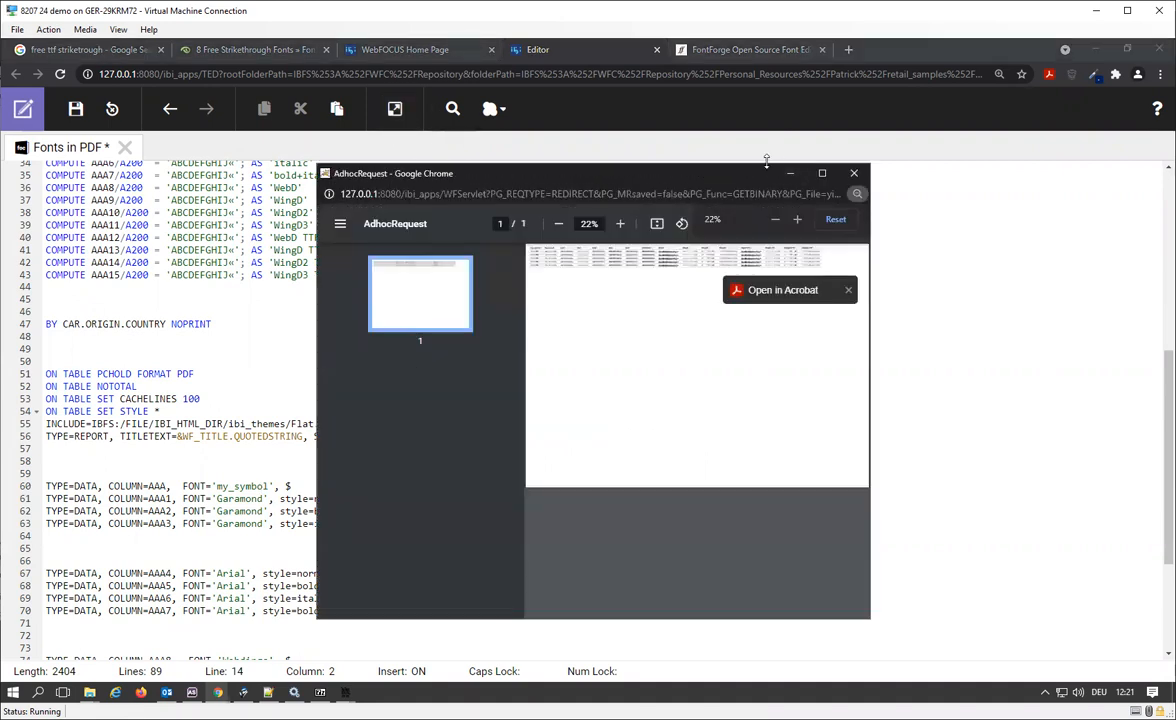
{"action": "left_click", "coordinate": [822, 173]}
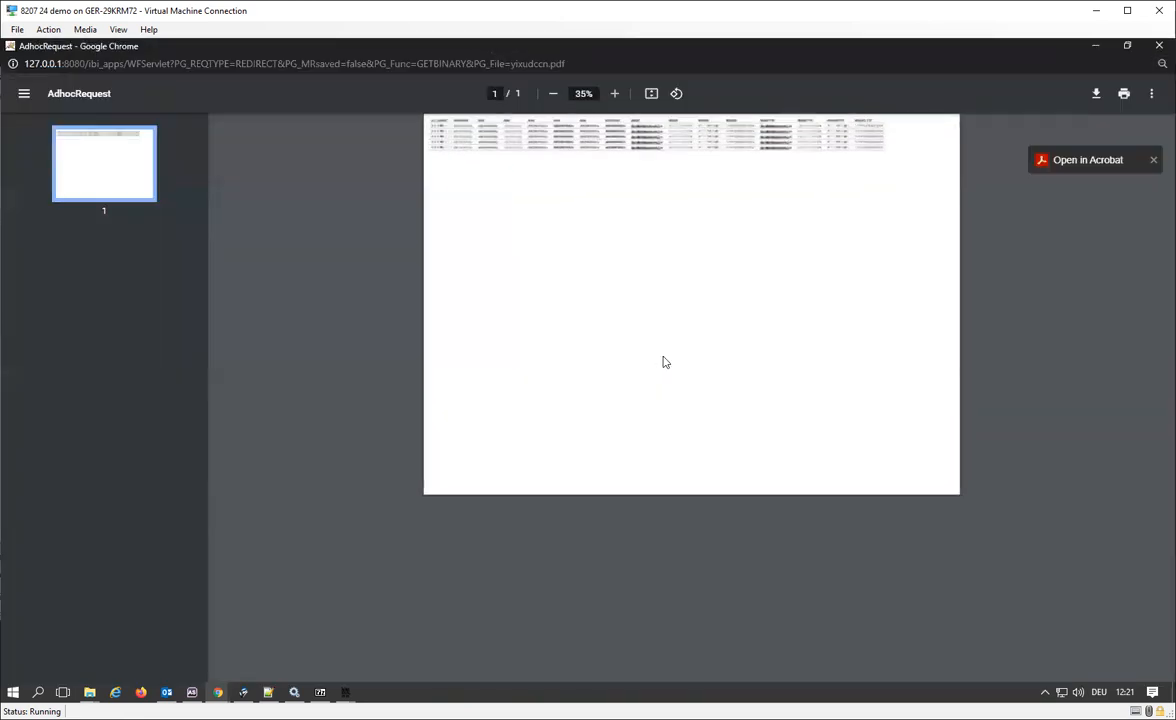
{"action": "scroll", "coordinate": [662, 362], "scroll_direction": "up", "scroll_amount": 2, "text": "ctrl"}
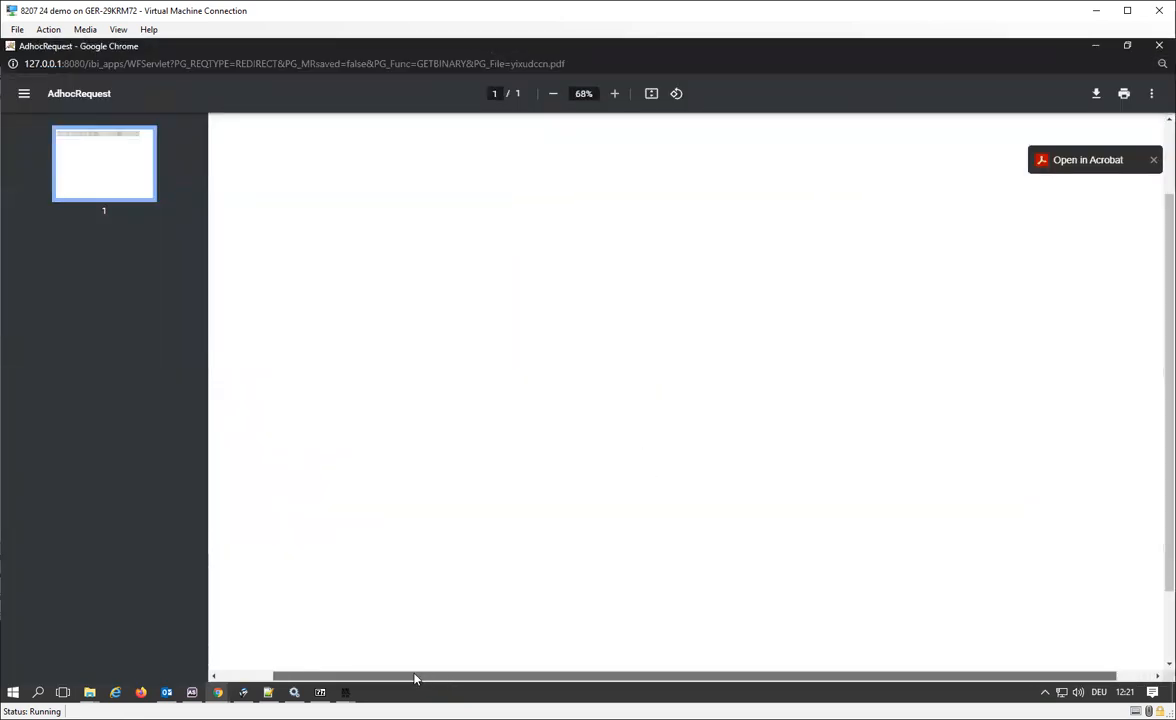
{"action": "scroll", "coordinate": [486, 531], "scroll_direction": "up", "scroll_amount": 4, "text": "ctrl"}
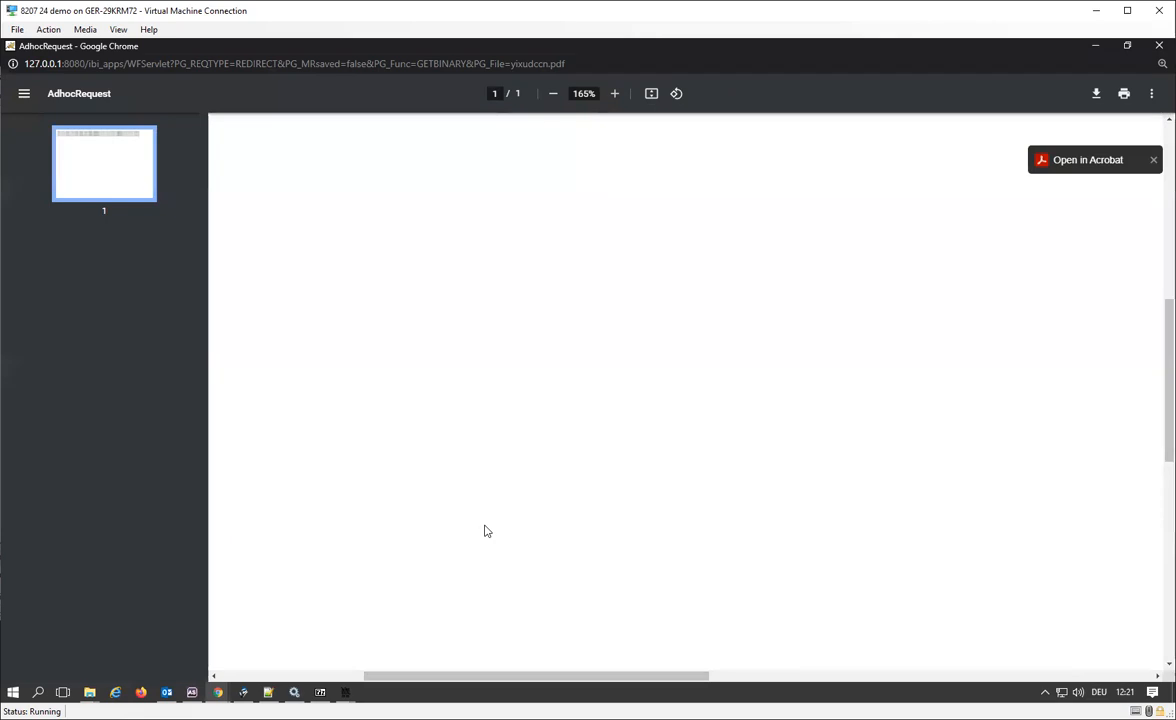
{"action": "scroll", "coordinate": [486, 531], "scroll_direction": "up", "scroll_amount": 5, "text": "ctrl"}
{"action": "scroll", "coordinate": [487, 525], "scroll_direction": "up", "scroll_amount": 15}
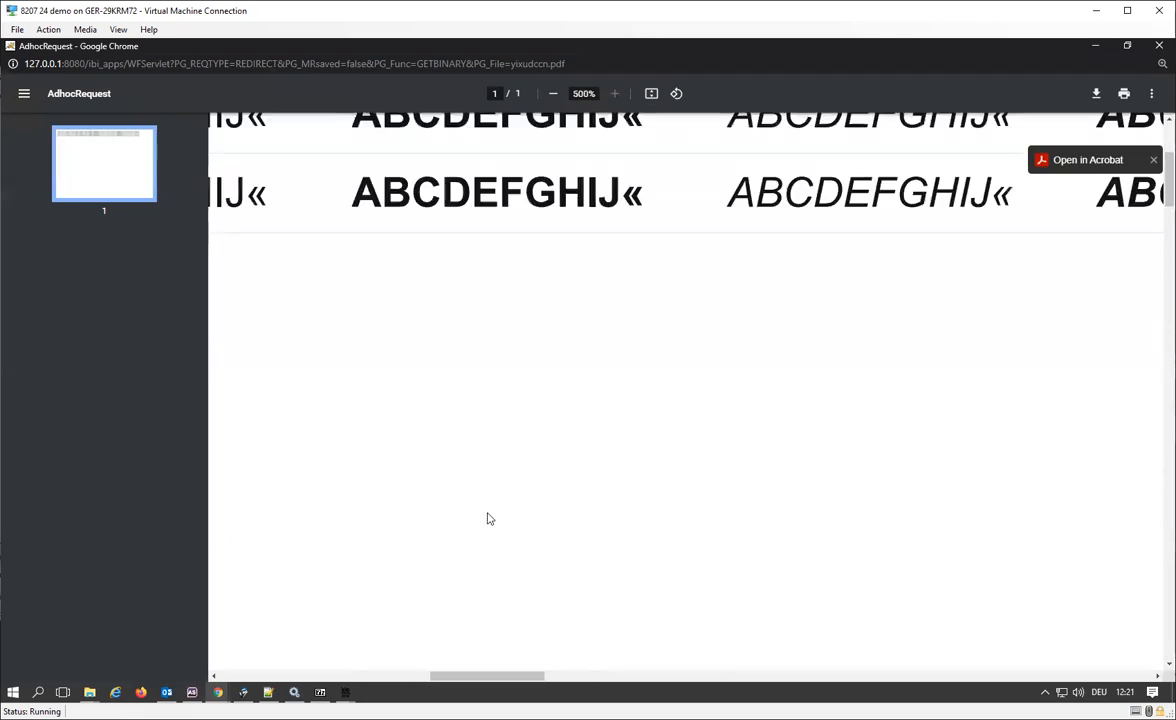
{"action": "scroll", "coordinate": [490, 519], "scroll_direction": "up", "scroll_amount": 8}
{"action": "left_click_drag", "start_coordinate": [488, 677], "coordinate": [262, 688]}
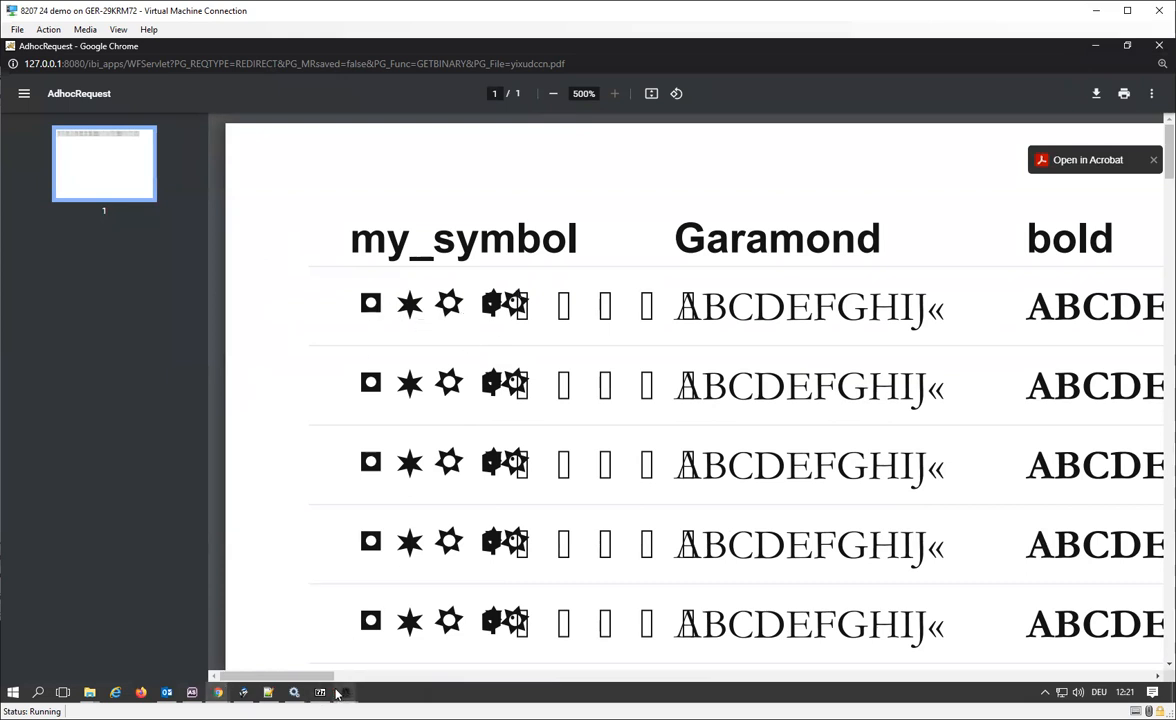
Switch to FontForge to compare the my_symbol glyphs with the PDF output, and return to the Fonts in PDF procedure in Chrome.
{"action": "mouse_move", "coordinate": [340, 692]}
{"action": "left_click", "coordinate": [424, 600]}
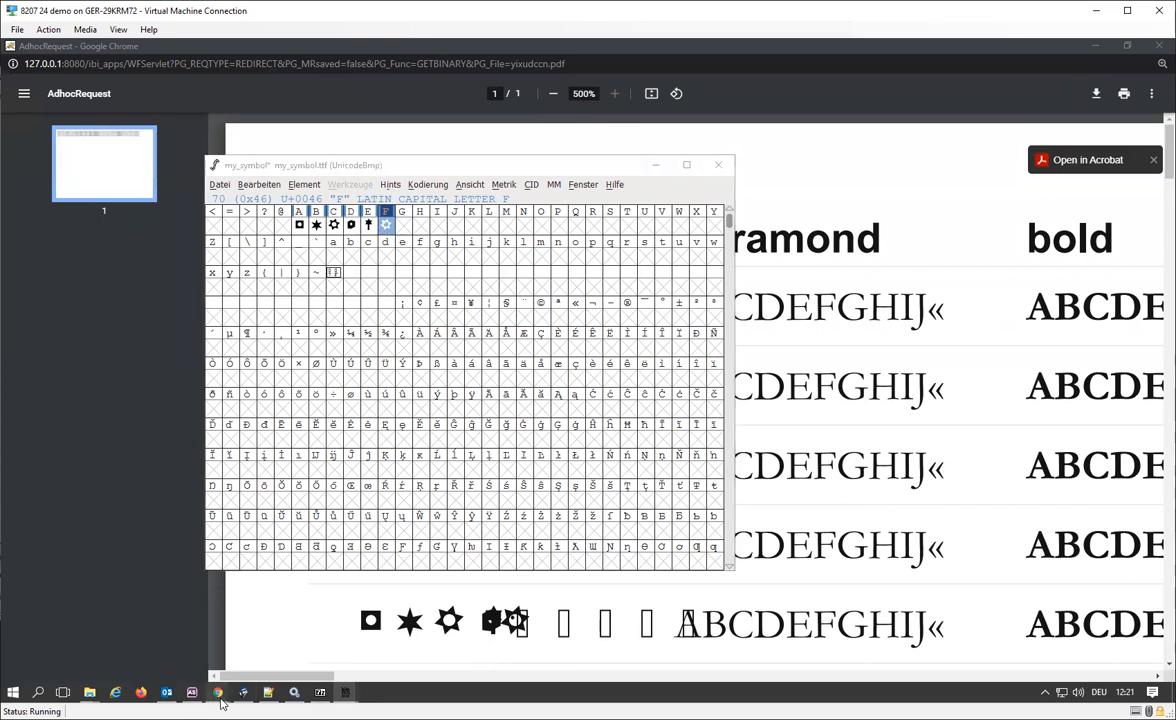
{"action": "left_click", "coordinate": [220, 697]}
{"action": "left_click", "coordinate": [205, 625]}
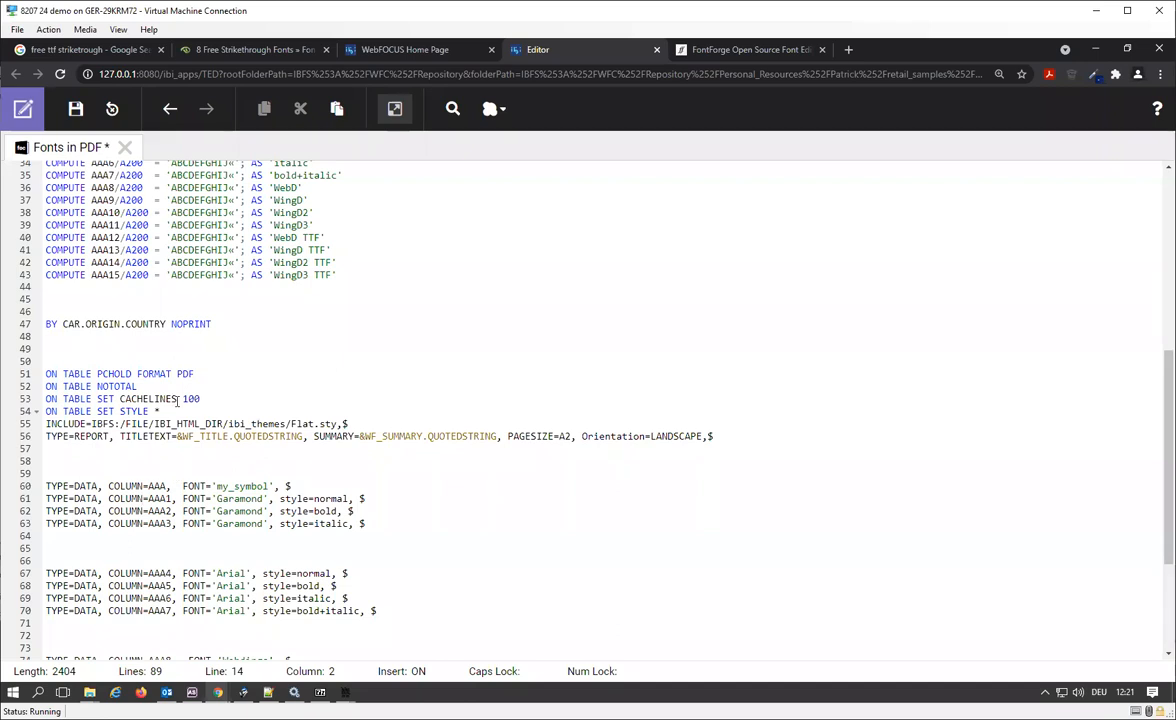
Remove GHIJ from the AAA compute string on line 28 so it reads 'ABCDEF«'.
{"action": "scroll", "coordinate": [152, 450], "scroll_direction": "up", "scroll_amount": 9}
{"action": "scroll", "coordinate": [221, 385], "scroll_direction": "down", "scroll_amount": 3}
{"action": "left_click", "coordinate": [229, 347]}
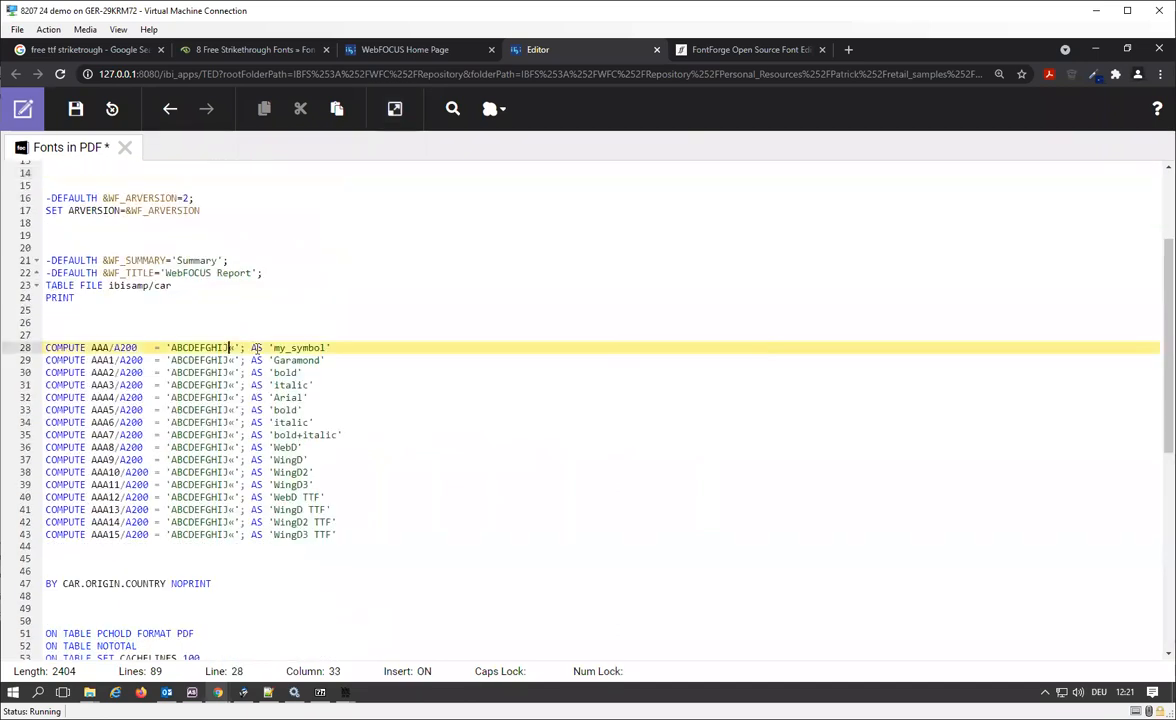
{"action": "key", "text": "BackSpace"}
{"action": "key", "text": "BackSpace"}
{"action": "key", "text": "BackSpace"}
{"action": "key", "text": "BackSpace"}
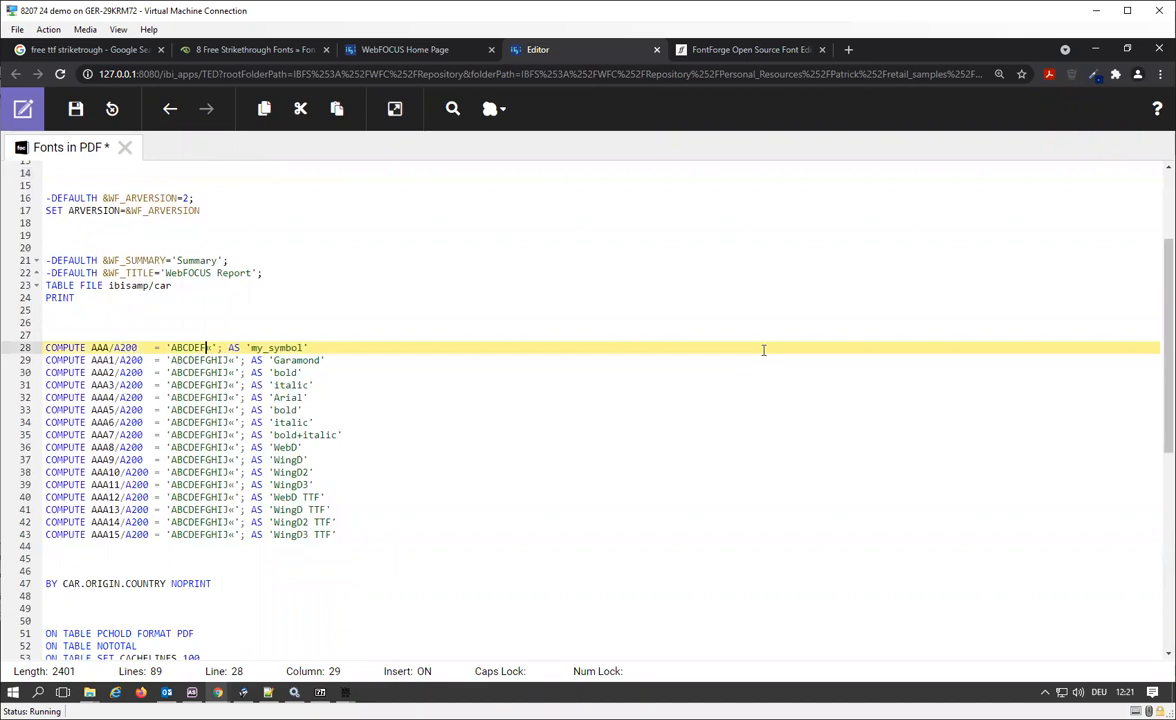
Run the Fonts in PDF procedure and enlarge the PDF to 258% to examine the my_symbol column.
{"action": "left_click", "coordinate": [396, 110]}
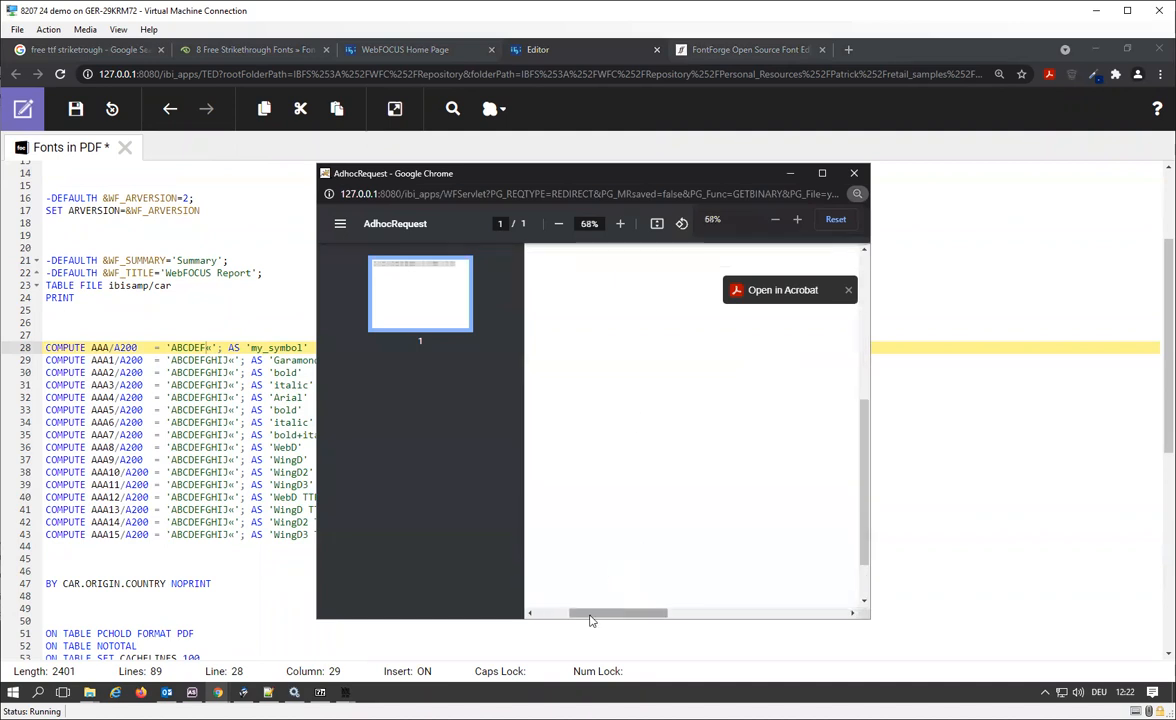
{"action": "scroll", "coordinate": [634, 493], "scroll_direction": "up", "scroll_amount": 5}
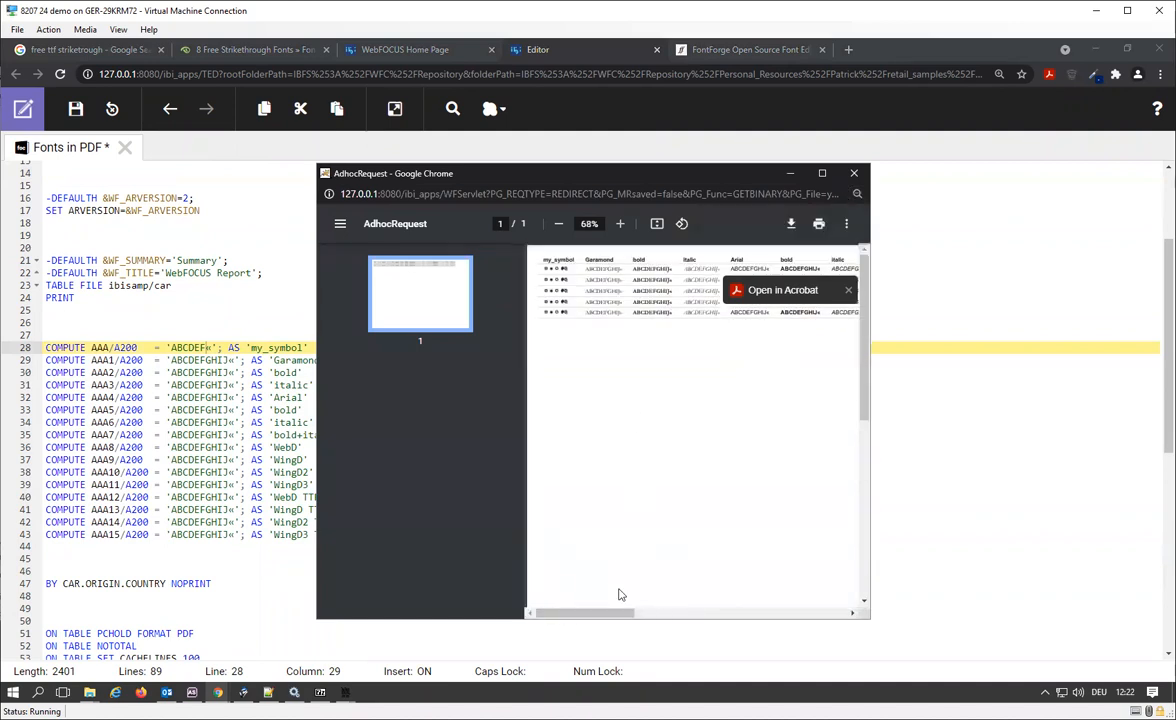
{"action": "scroll", "coordinate": [607, 533], "scroll_direction": "up", "scroll_amount": 4}
{"action": "left_click_drag", "start_coordinate": [575, 615], "coordinate": [541, 614]}
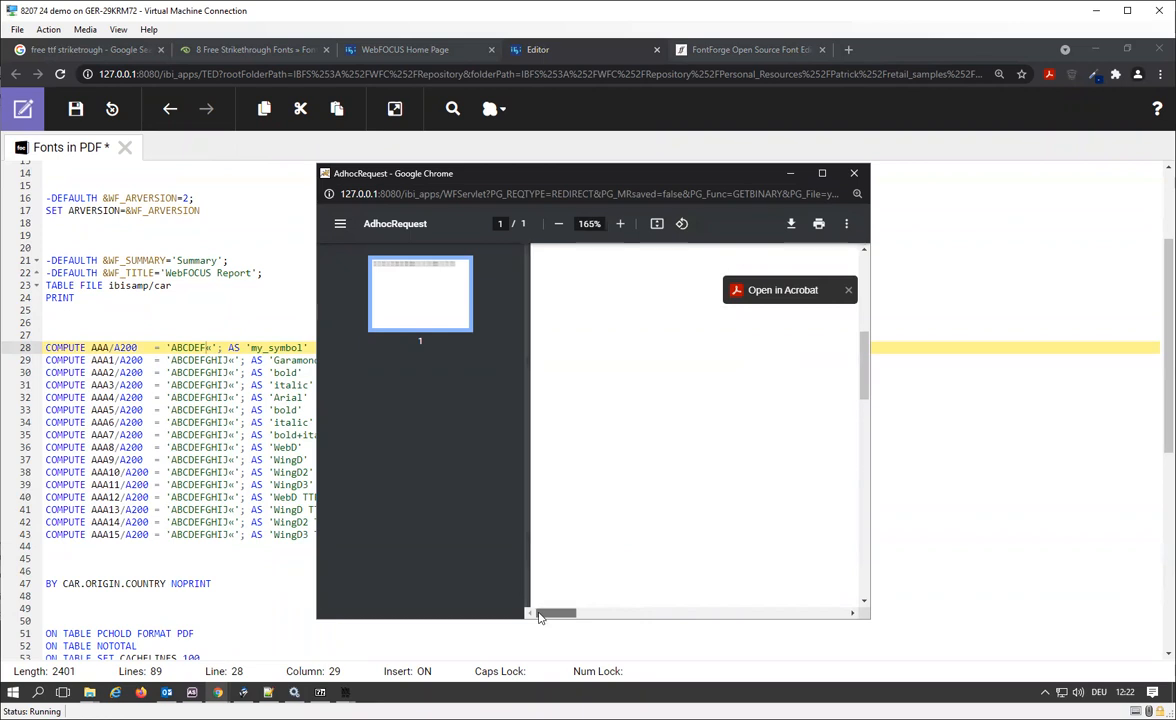
{"action": "scroll", "coordinate": [602, 556], "scroll_direction": "up", "scroll_amount": 5}
{"action": "scroll", "coordinate": [602, 556], "scroll_direction": "up", "scroll_amount": 3}
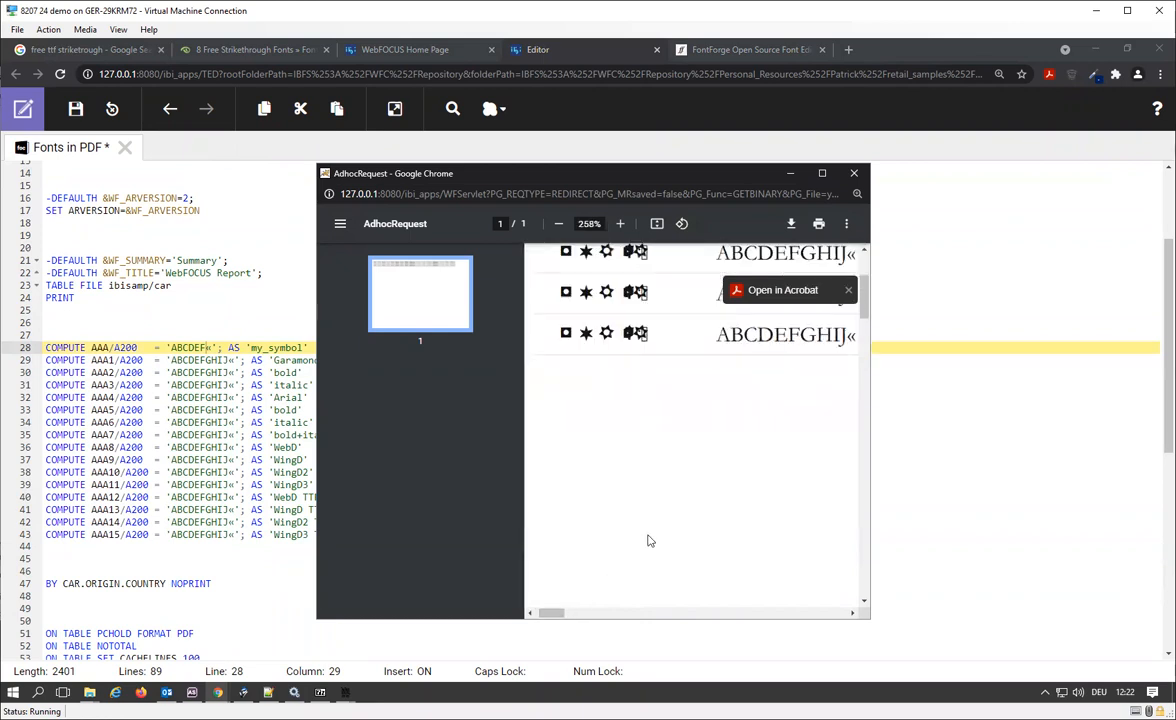
{"action": "scroll", "coordinate": [646, 543], "scroll_direction": "up", "scroll_amount": 1}
{"action": "scroll", "coordinate": [646, 543], "scroll_direction": "up", "scroll_amount": 1}
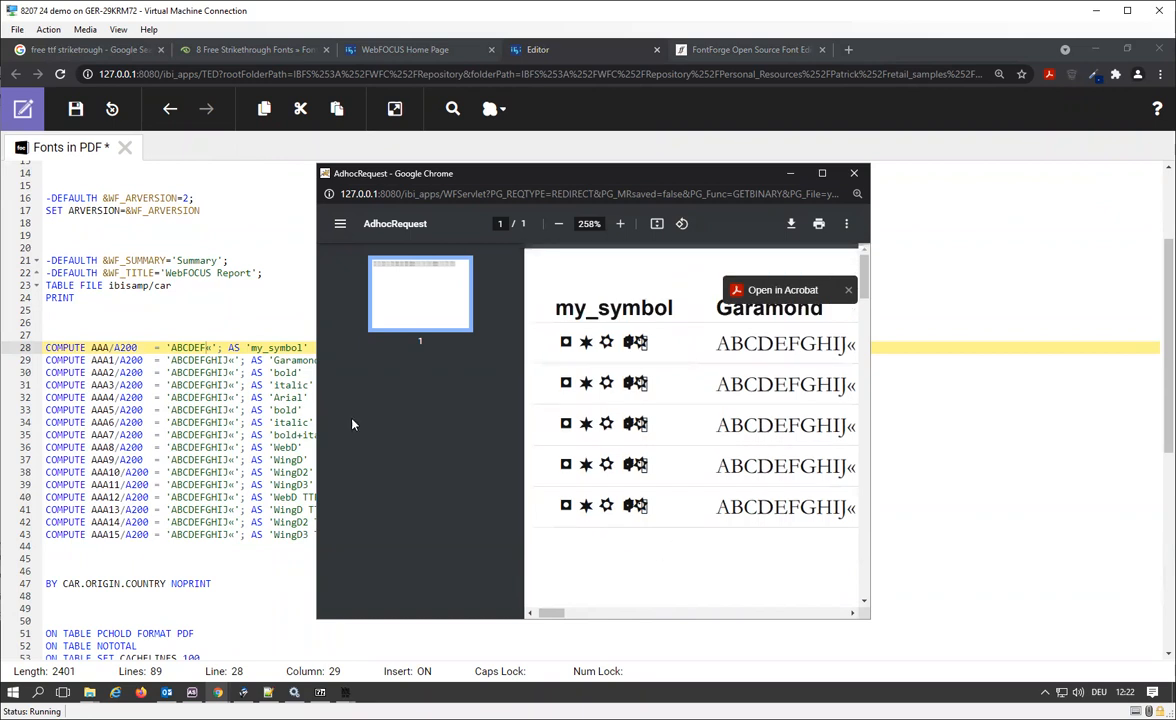
Delete the trailing « from the my_symbol compute string on line 28 so it reads 'ABCDEF'.
{"action": "left_click", "coordinate": [210, 340]}
{"action": "key", "text": "ctrl+z"}
{"action": "key", "text": "shift+Left"}
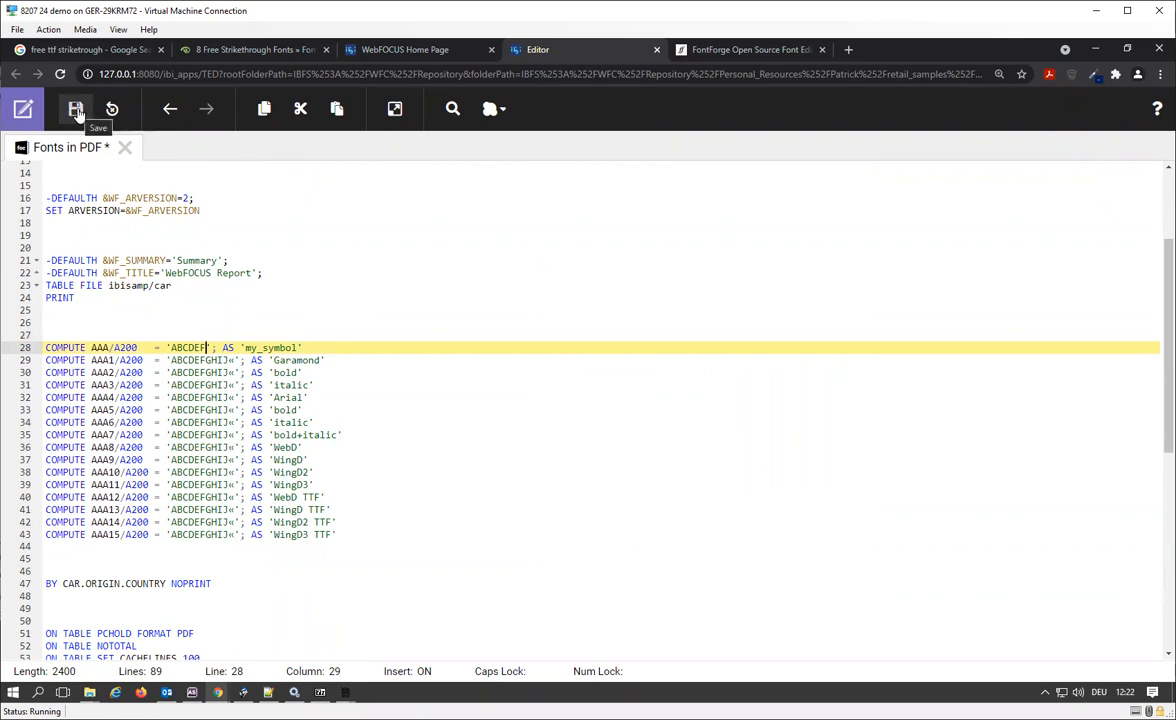
Run the procedure again and enlarge the PDF output to 500% to check the symbols in the my_symbol column.
{"action": "left_click", "coordinate": [395, 108]}
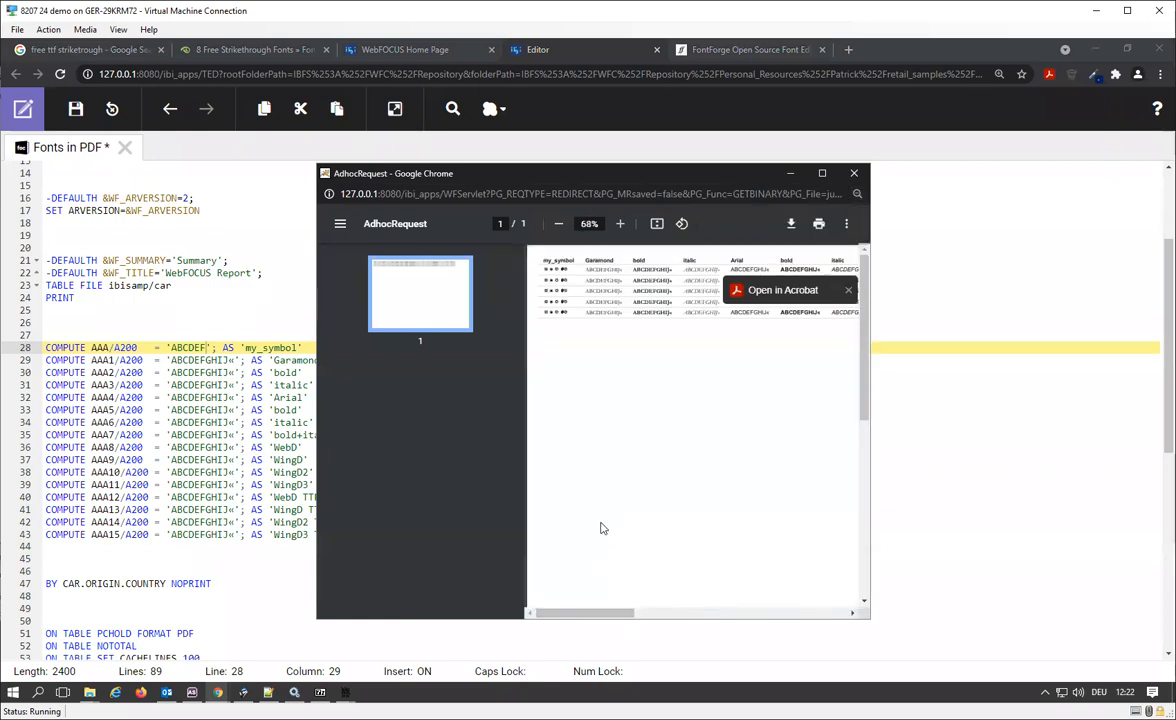
{"action": "scroll", "coordinate": [545, 520], "scroll_direction": "up", "scroll_amount": 5}
{"action": "left_click_drag", "start_coordinate": [573, 615], "coordinate": [556, 617]}
{"action": "scroll", "coordinate": [612, 556], "scroll_direction": "up", "scroll_amount": 8}
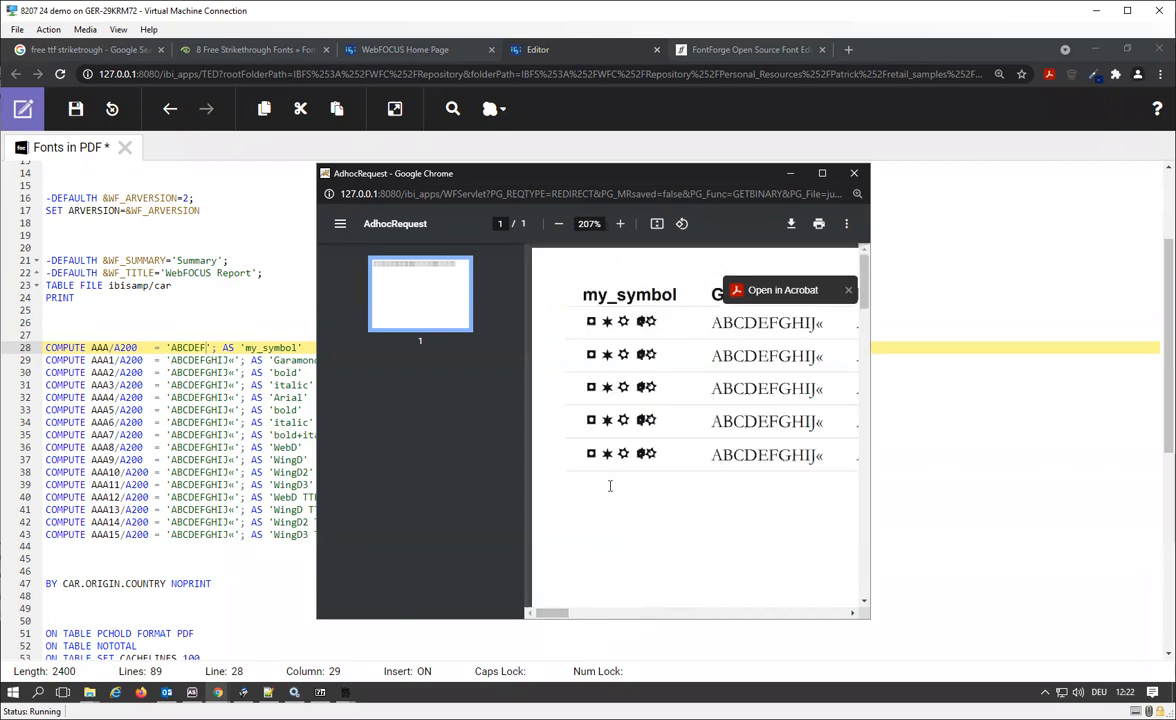
{"action": "scroll", "coordinate": [648, 370], "scroll_direction": "up", "scroll_amount": 2}
{"action": "scroll", "coordinate": [615, 428], "scroll_direction": "up", "scroll_amount": 2}
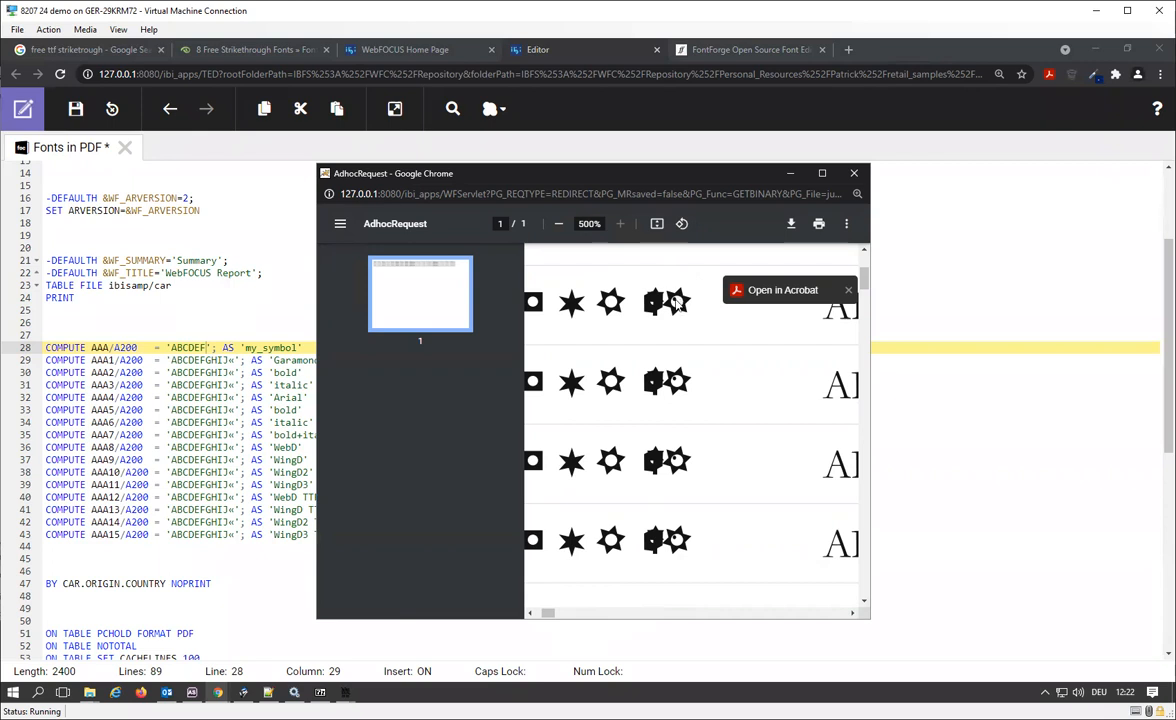
Switch to FontForge, open the outline of glyph F in my_symbol to inspect its star shape and side bearings, and return to Chrome.
{"action": "left_click", "coordinate": [345, 692]}
{"action": "left_click", "coordinate": [386, 660]}
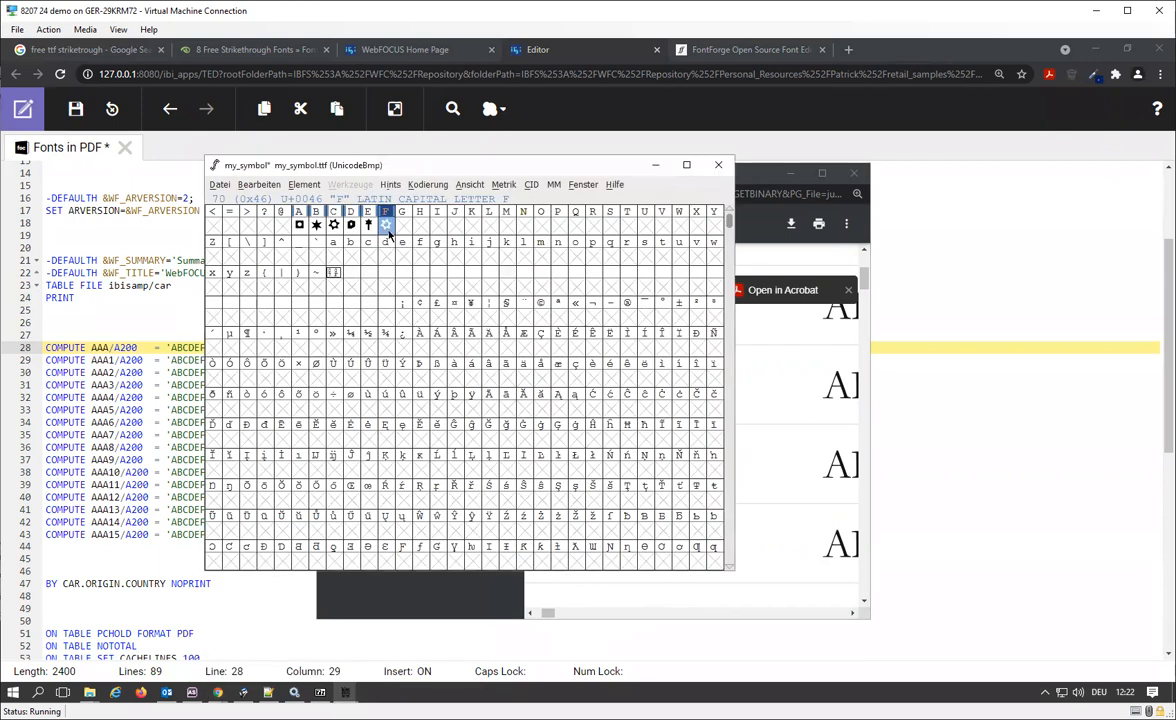
{"action": "double_click", "coordinate": [384, 226]}
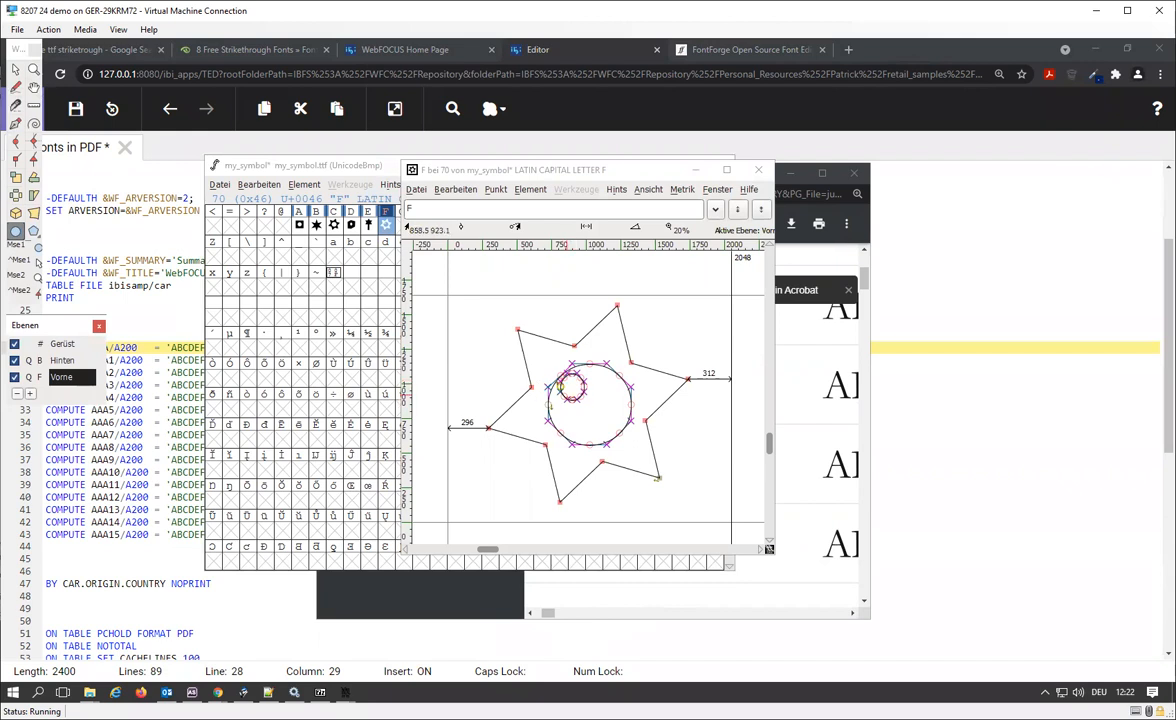
{"action": "left_click", "coordinate": [834, 238]}
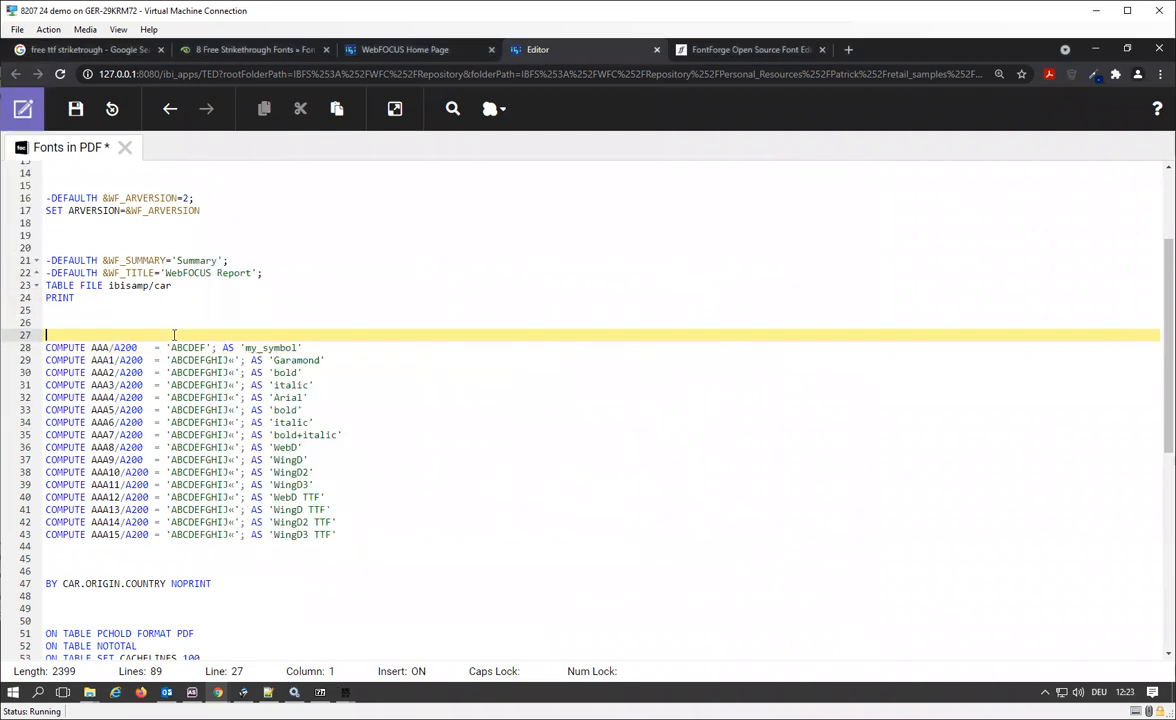
Review the COMPUTE lines in the procedure, browse the Strikethrough Fonts list on fontsc.com, and close that page.
{"action": "scroll", "coordinate": [303, 327], "scroll_direction": "down", "scroll_amount": 3}
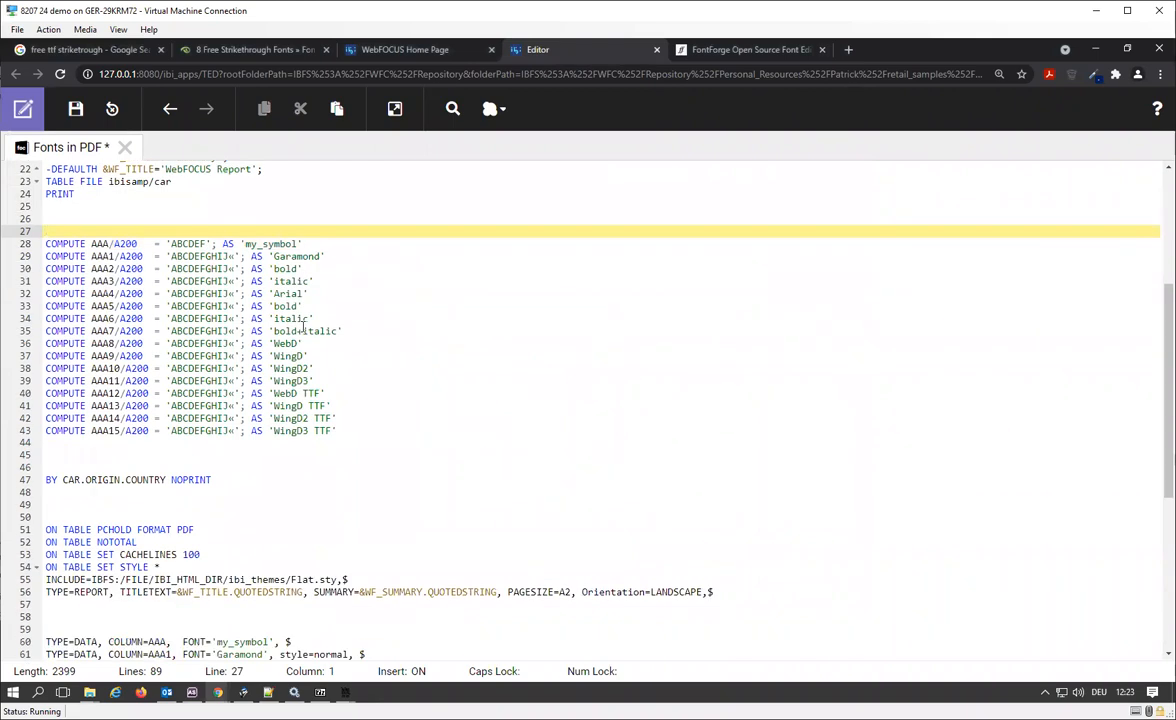
{"action": "scroll", "coordinate": [303, 327], "scroll_direction": "up", "scroll_amount": 3}
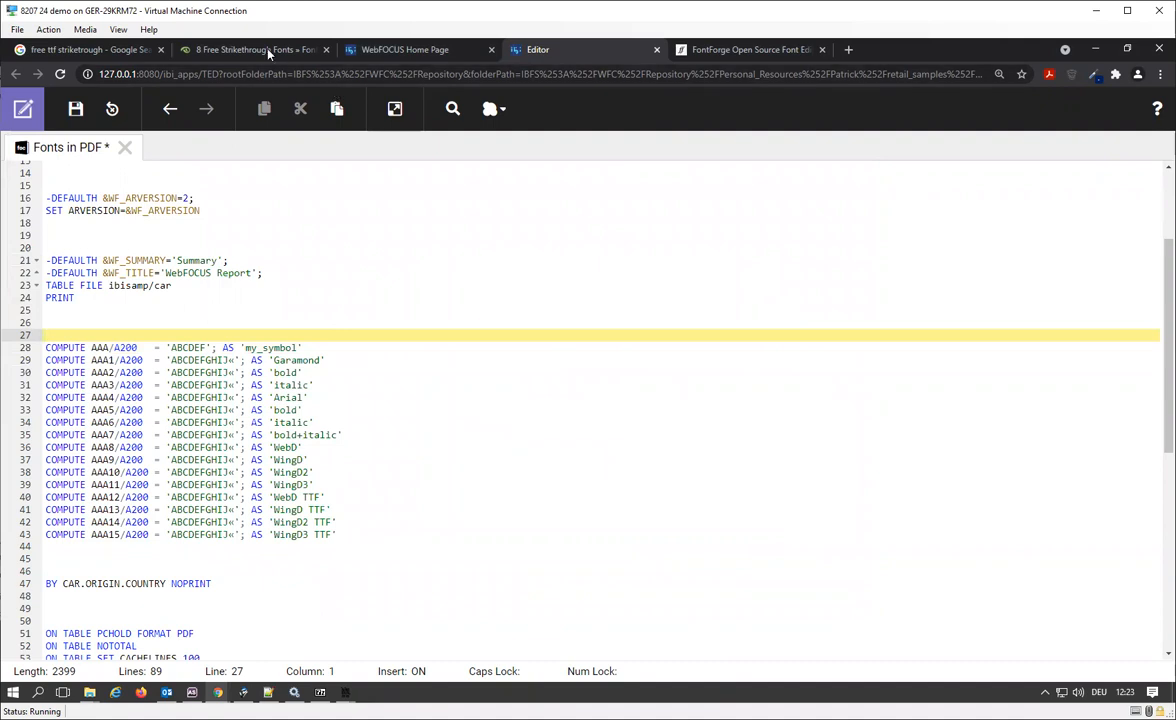
{"action": "left_click", "coordinate": [267, 51]}
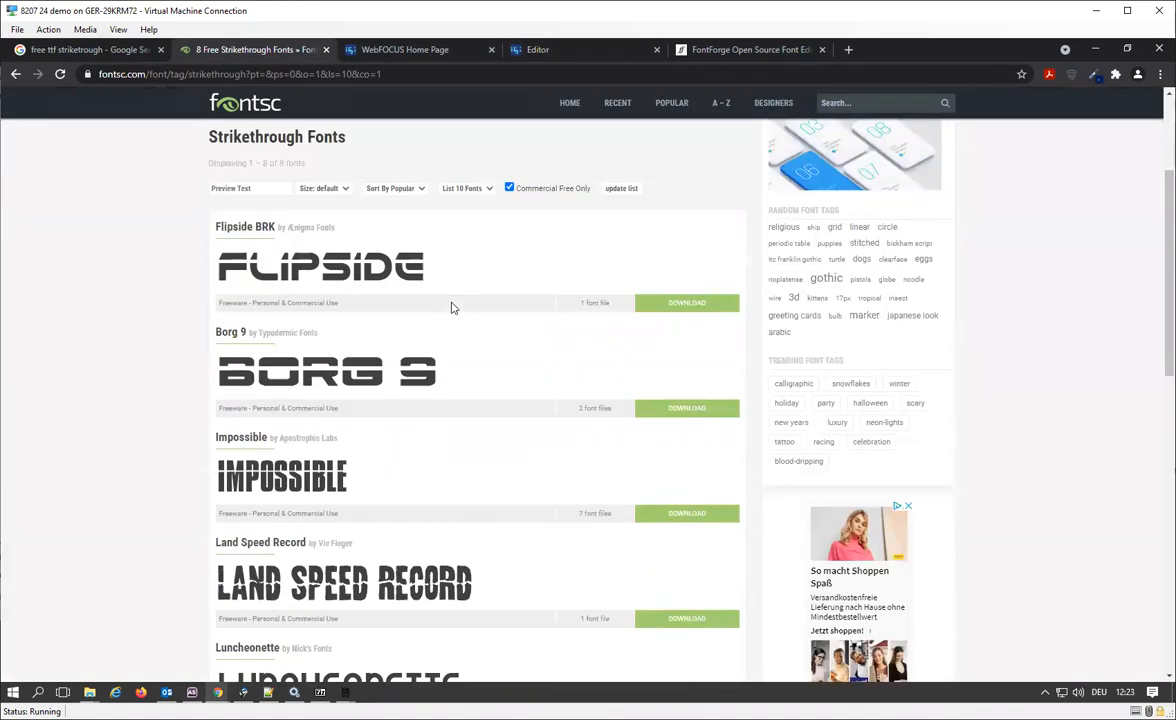
{"action": "scroll", "coordinate": [451, 308], "scroll_direction": "down", "scroll_amount": 1}
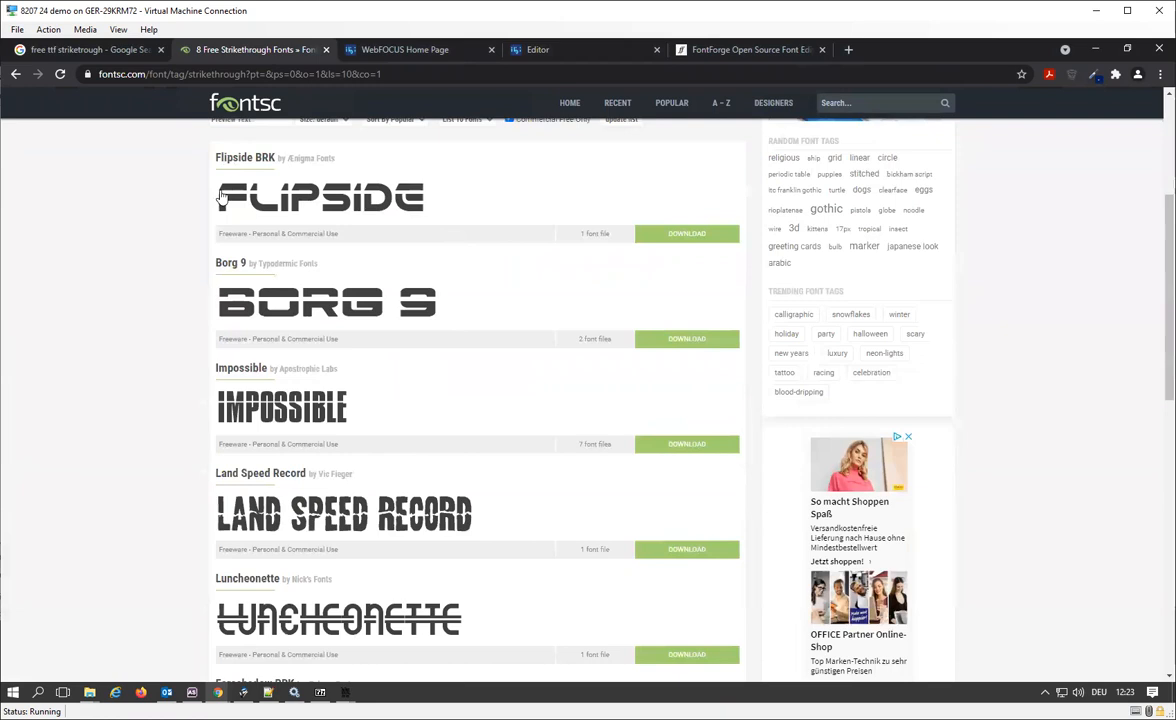
{"action": "left_click", "coordinate": [325, 50]}
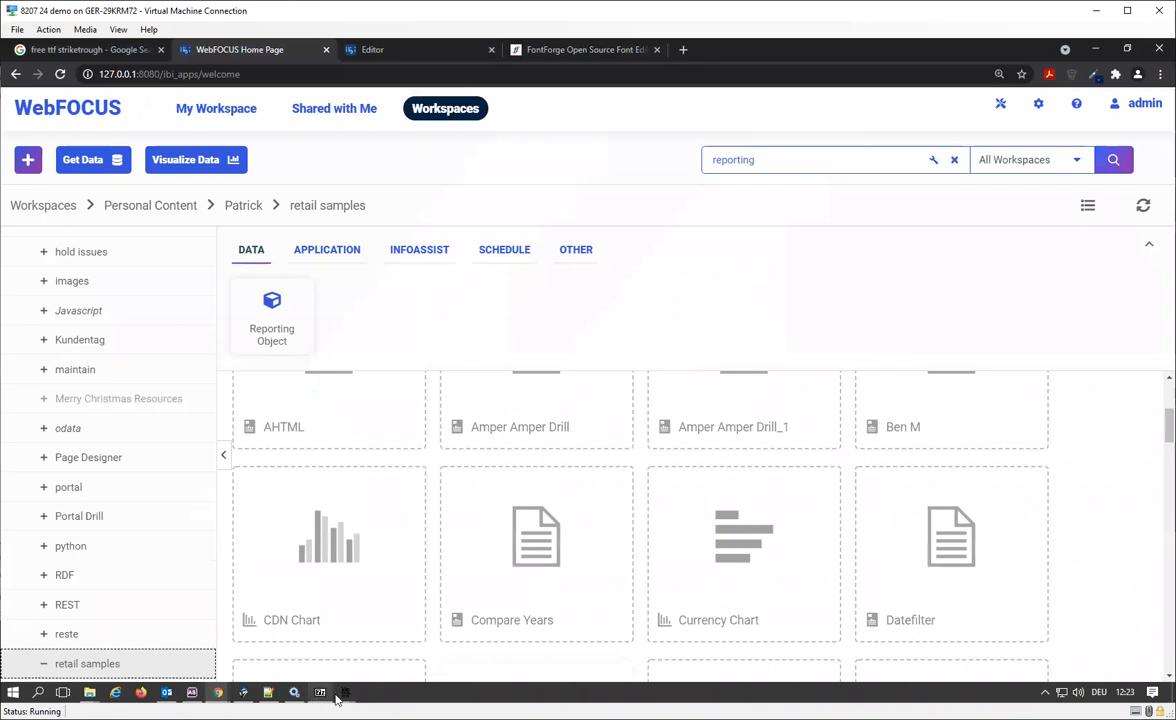
Switch to fontuser.xml in Notepad++ and highlight the family name BPtypewrite Striketrough.
{"action": "left_click", "coordinate": [268, 692]}
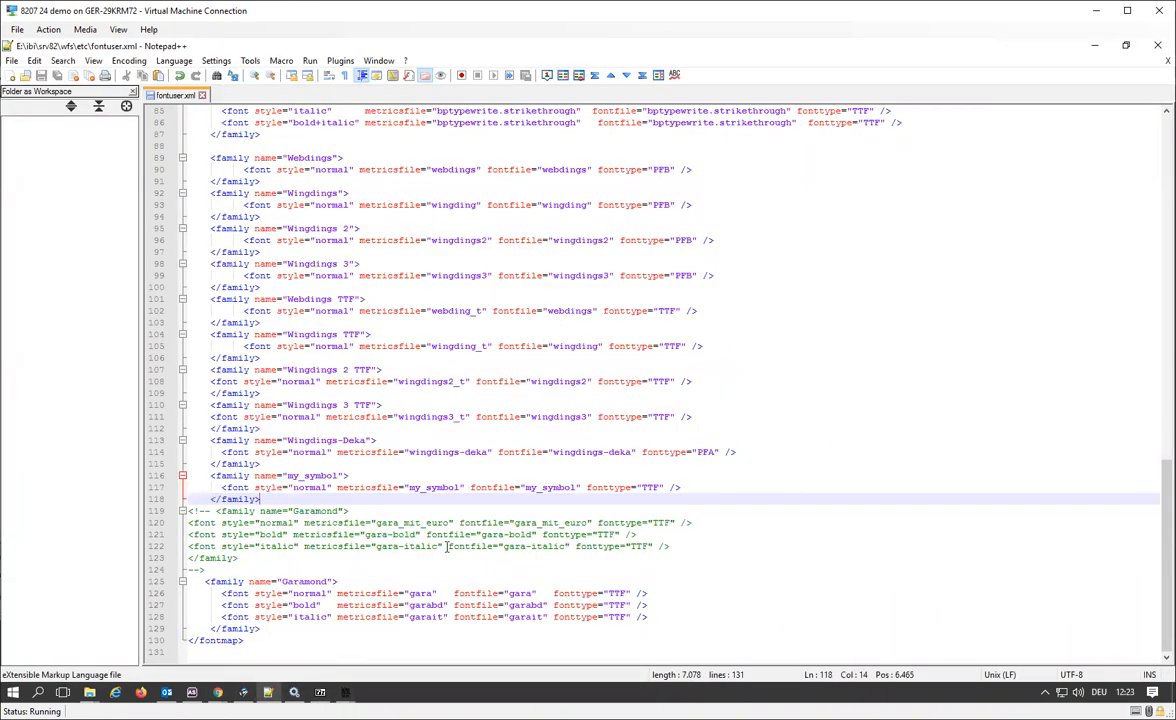
{"action": "scroll", "coordinate": [442, 558], "scroll_direction": "up", "scroll_amount": 4}
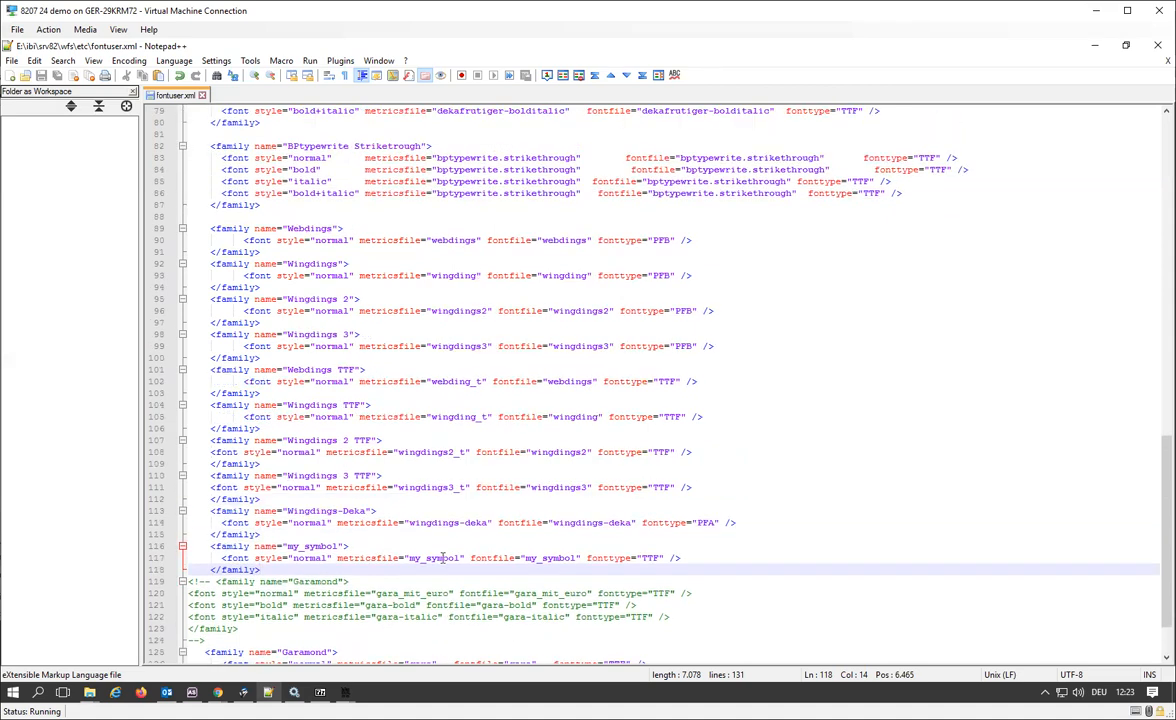
{"action": "left_click_drag", "start_coordinate": [288, 216], "coordinate": [415, 216]}
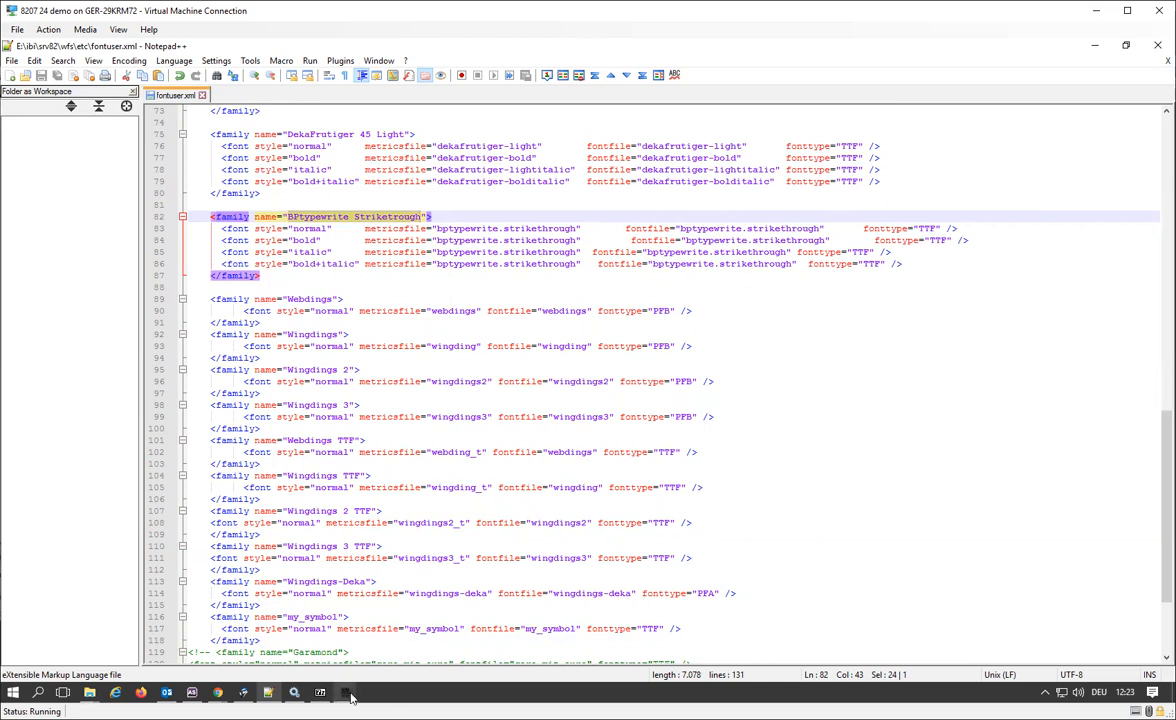
Bring up FontForge's dialog for opening a font and copy the E:\ibi\srv82\wfs\etc folder path from File Explorer.
{"action": "mouse_move", "coordinate": [351, 697]}
{"action": "left_click", "coordinate": [382, 615]}
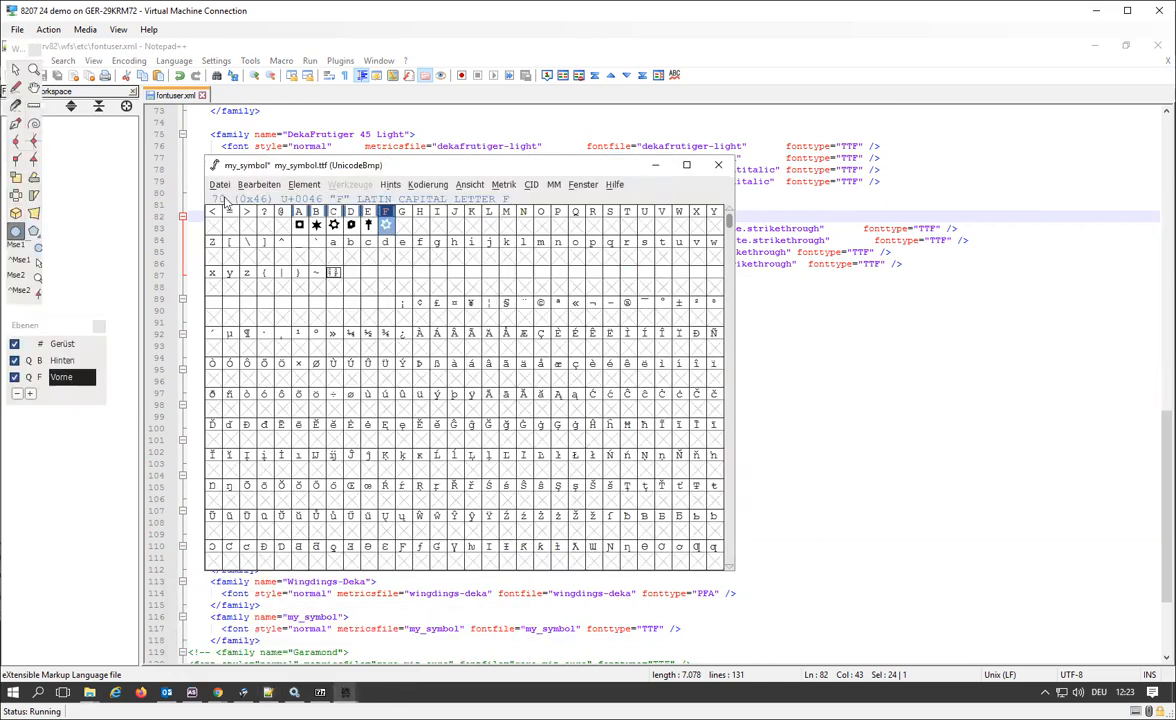
{"action": "left_click", "coordinate": [216, 184]}
{"action": "left_click", "coordinate": [242, 216]}
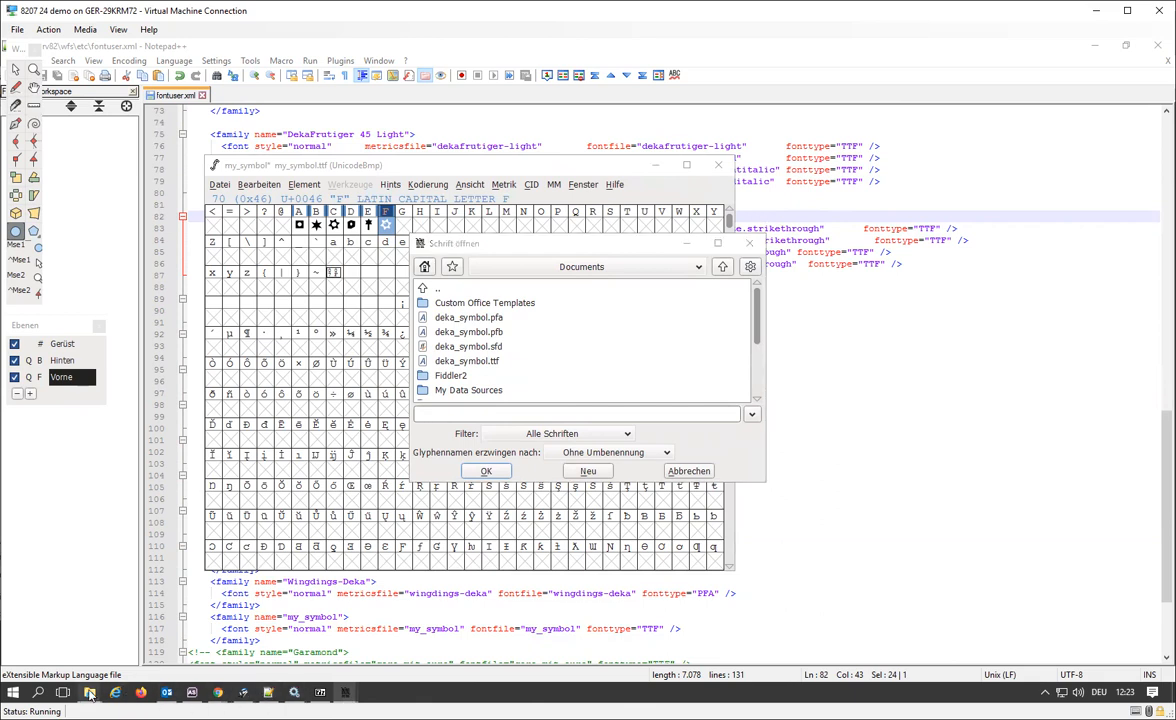
{"action": "mouse_move", "coordinate": [89, 692]}
{"action": "left_click", "coordinate": [197, 646]}
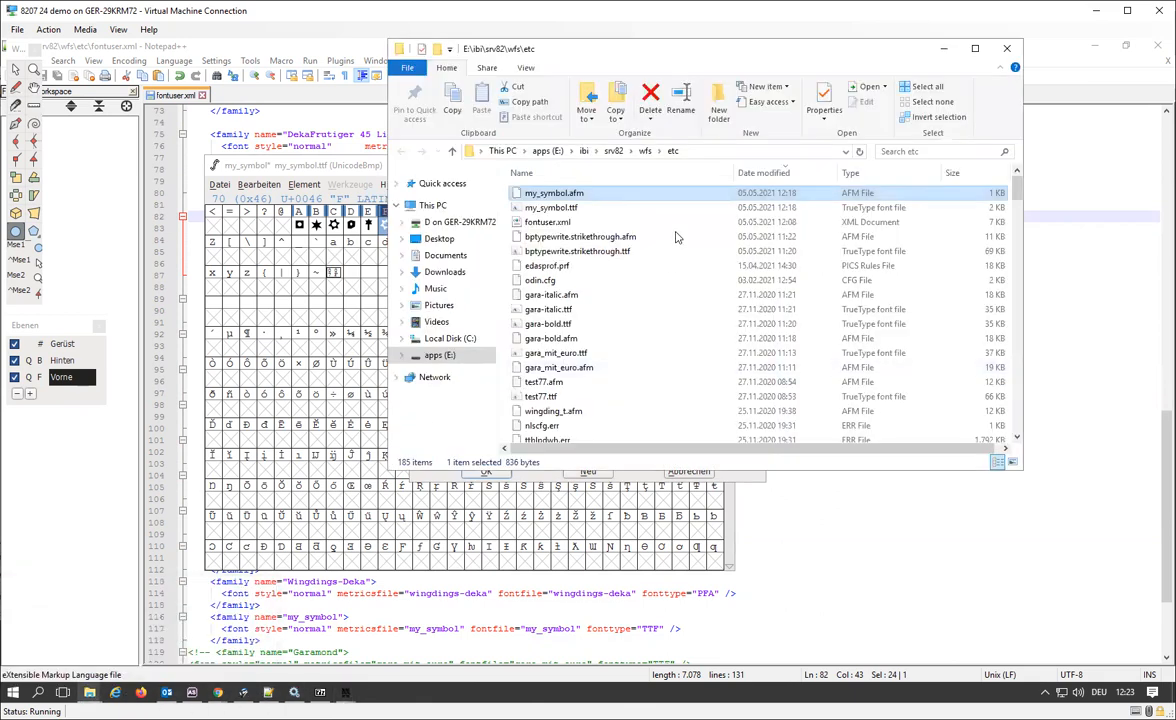
{"action": "left_click", "coordinate": [726, 152]}
{"action": "key", "text": "ctrl+c"}
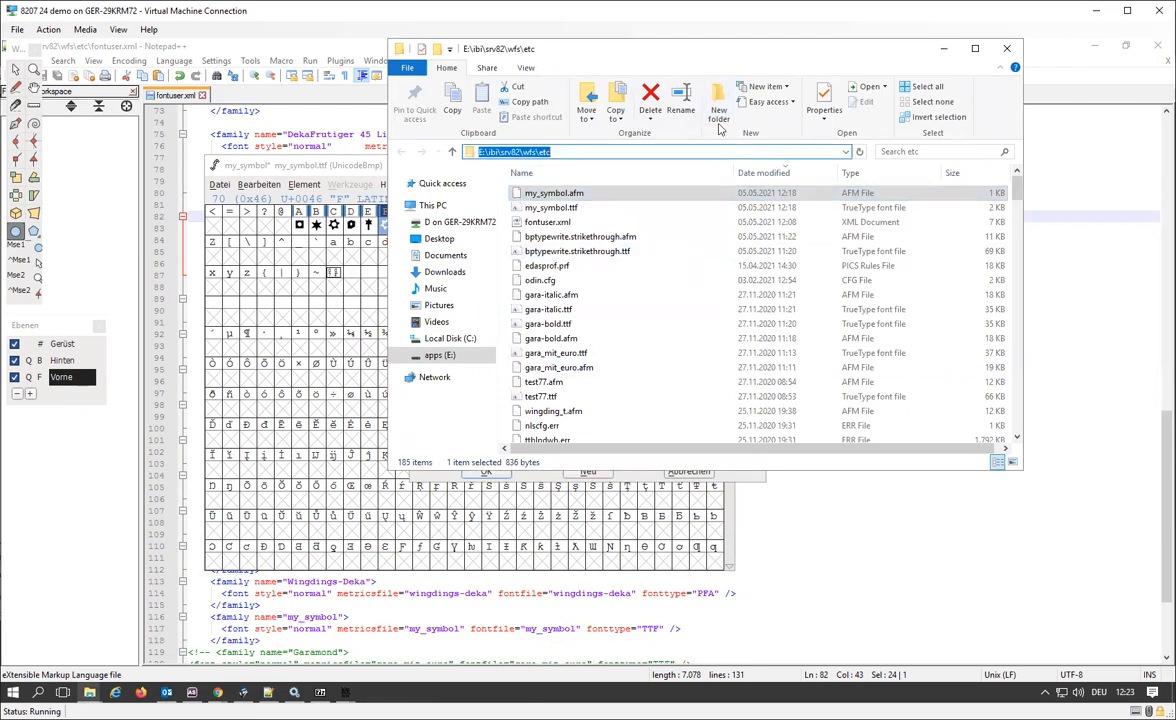
{"action": "left_click_drag", "start_coordinate": [645, 55], "coordinate": [854, 244]}
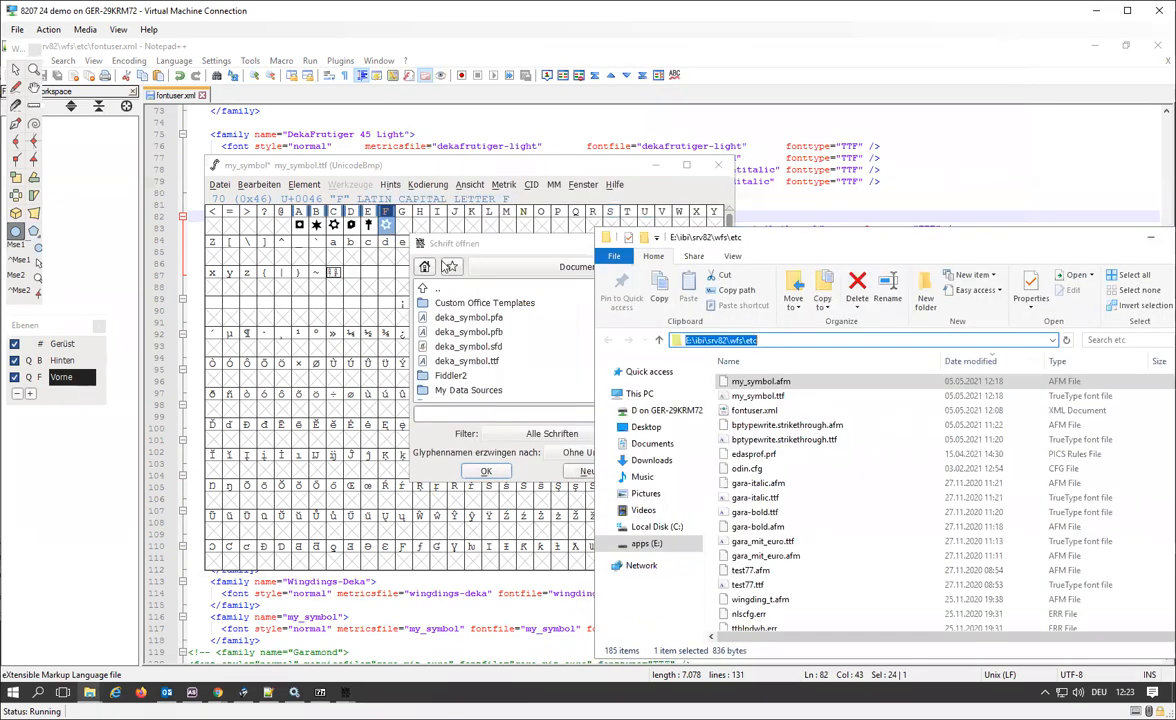
Go to the copied E:\ibi\srv82\wfs\etc path in FontForge's open dialog and open bptypewrite.strikethrough.ttf.
{"action": "left_click", "coordinate": [459, 424]}
{"action": "key", "text": "ctrl+v"}
{"action": "key", "text": "Return"}
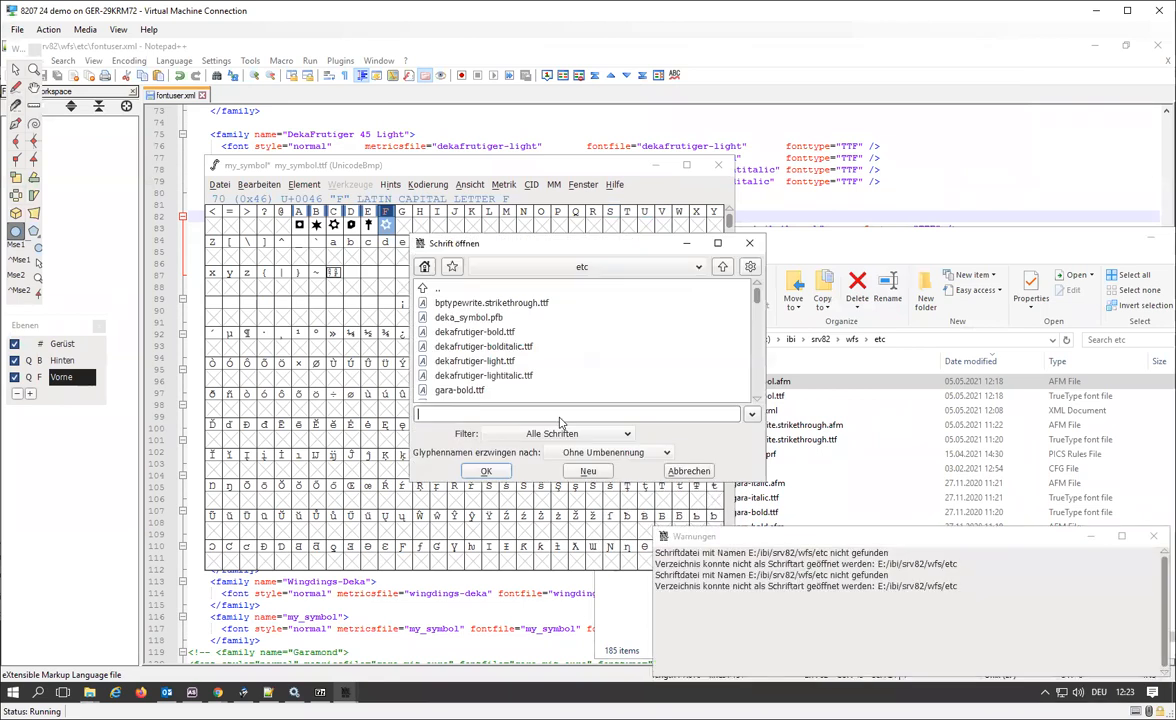
{"action": "left_click", "coordinate": [493, 304]}
{"action": "double_click", "coordinate": [493, 304]}
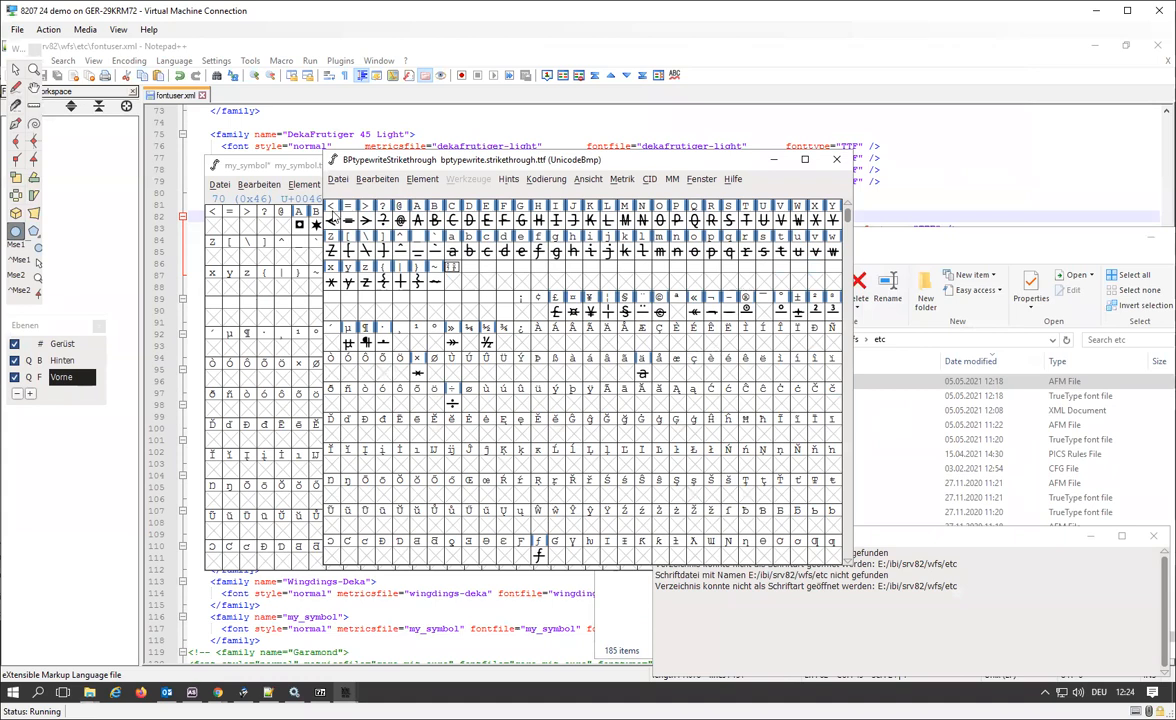
Open the Generate Fonts dialog for BPtypewriteStrikethrough and point out bptypewrite.strikethrough.afm in the etc folder in File Explorer.
{"action": "left_click", "coordinate": [338, 180]}
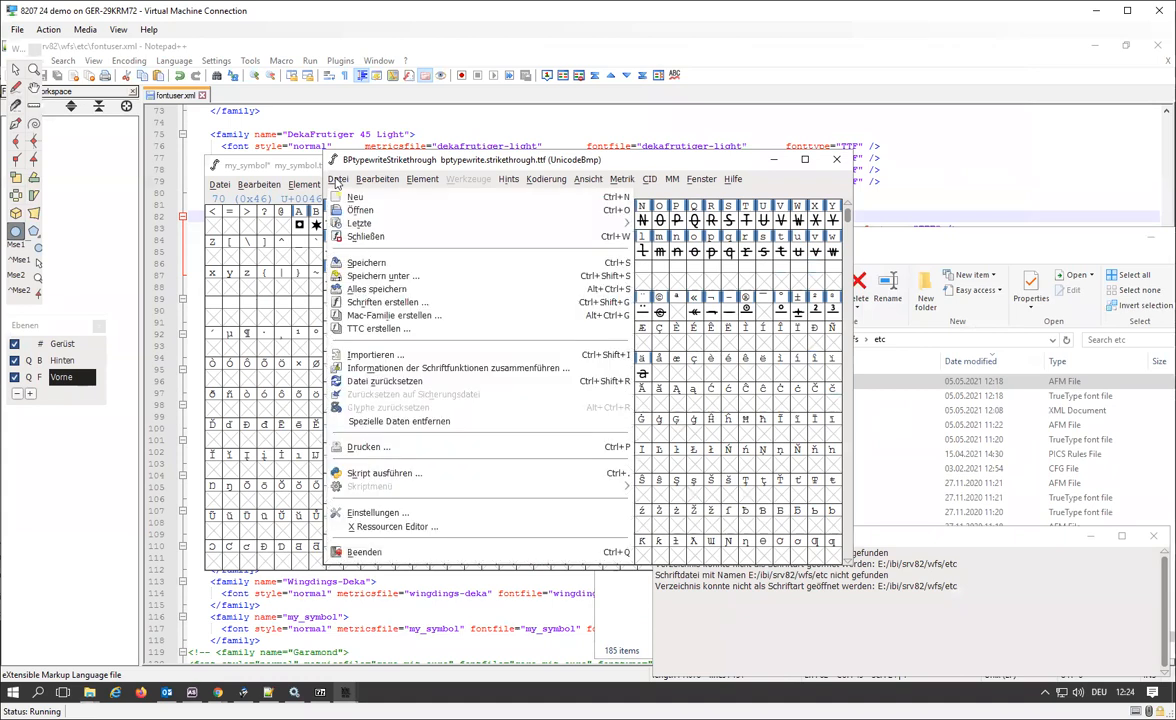
{"action": "left_click", "coordinate": [384, 310]}
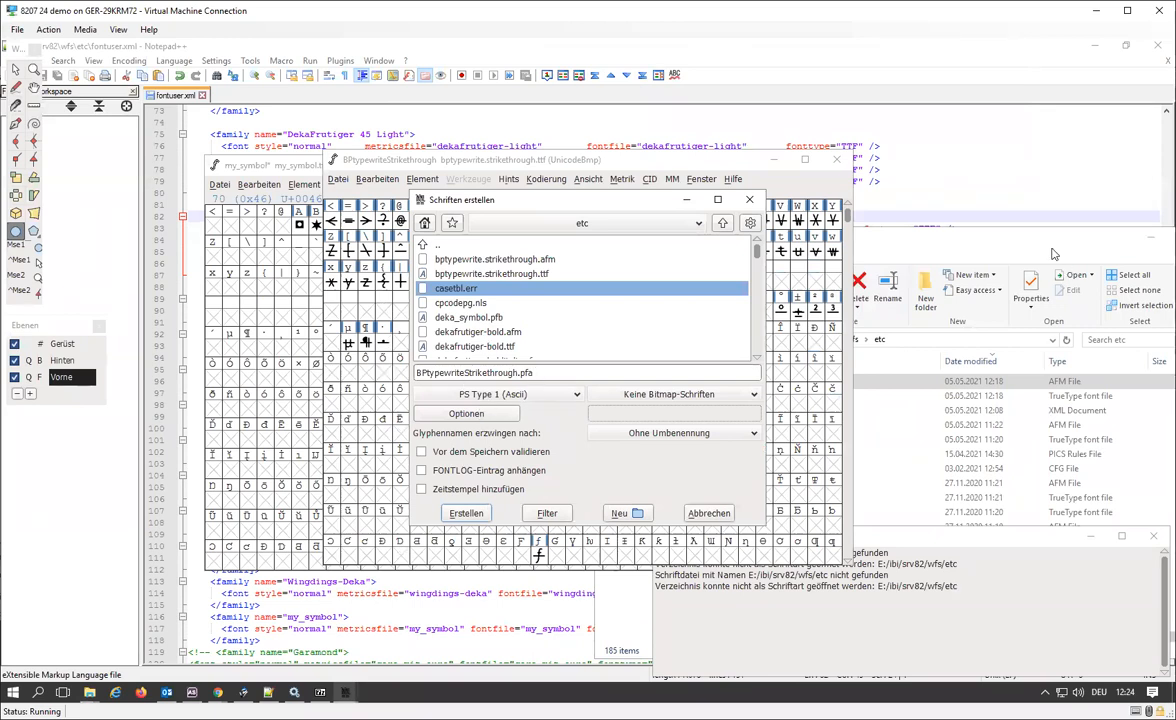
{"action": "left_click", "coordinate": [962, 236]}
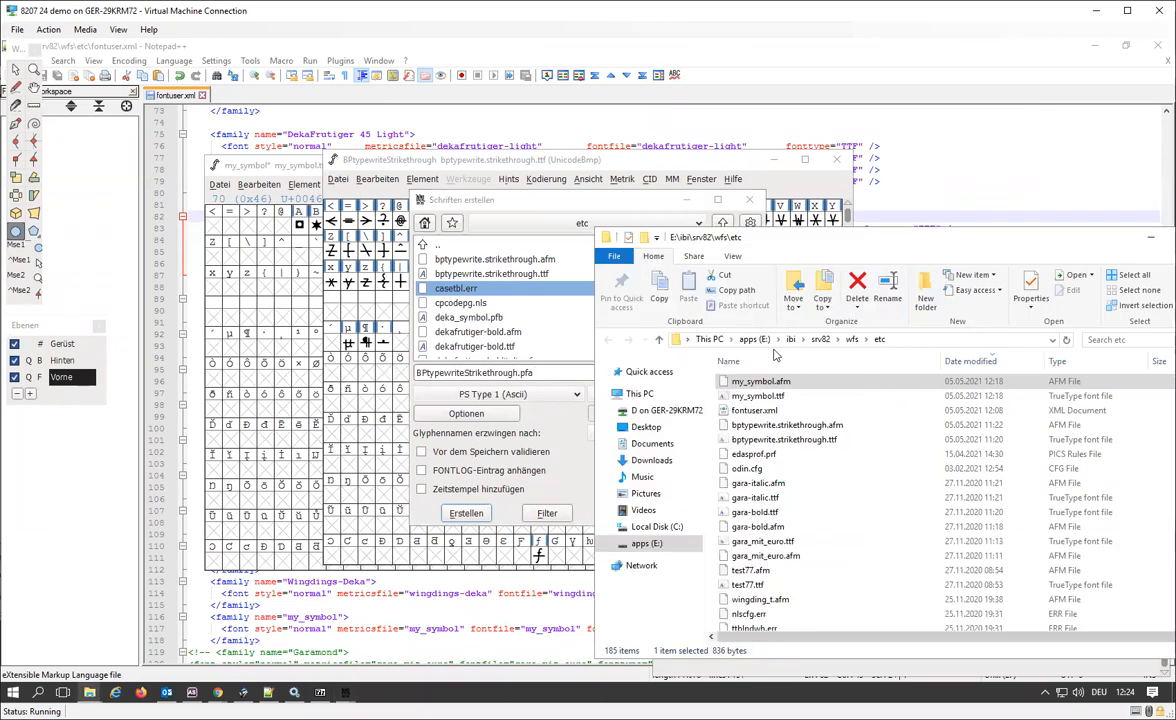
{"action": "left_click", "coordinate": [845, 430]}
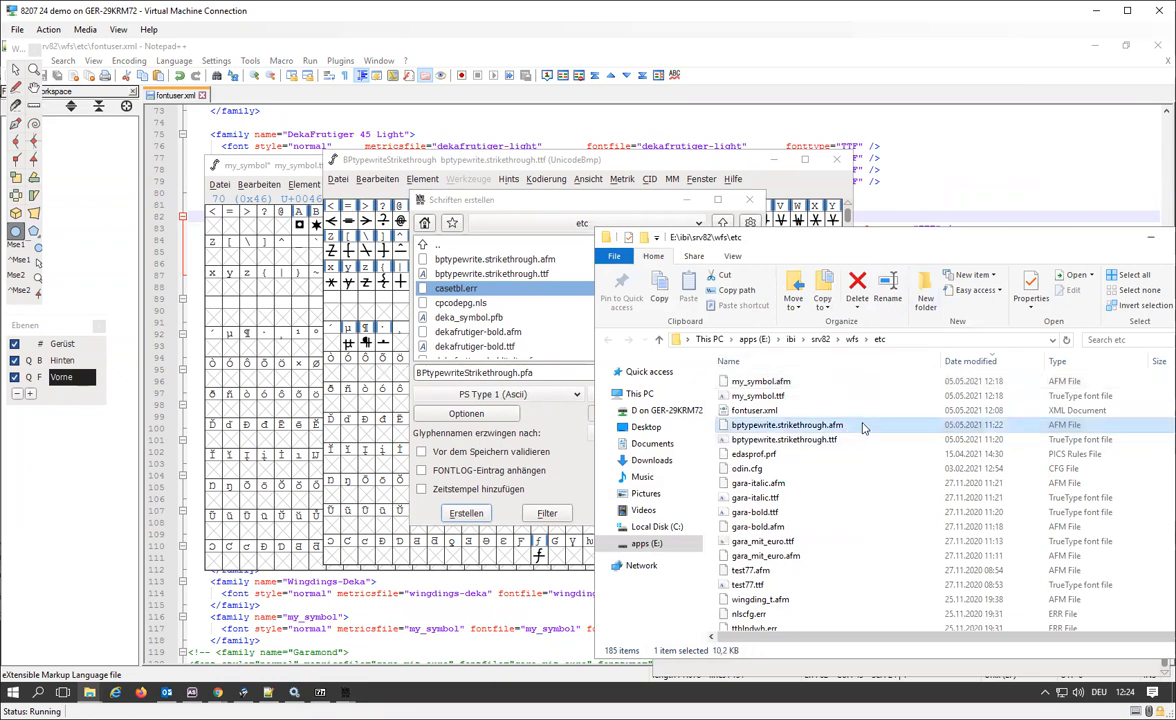
Bring up fontuser.xml in Notepad++, point out the strikethrough metrics file name and copy the family name BPtypewrite Striketrough.
{"action": "mouse_move", "coordinate": [317, 700]}
{"action": "left_click", "coordinate": [268, 692]}
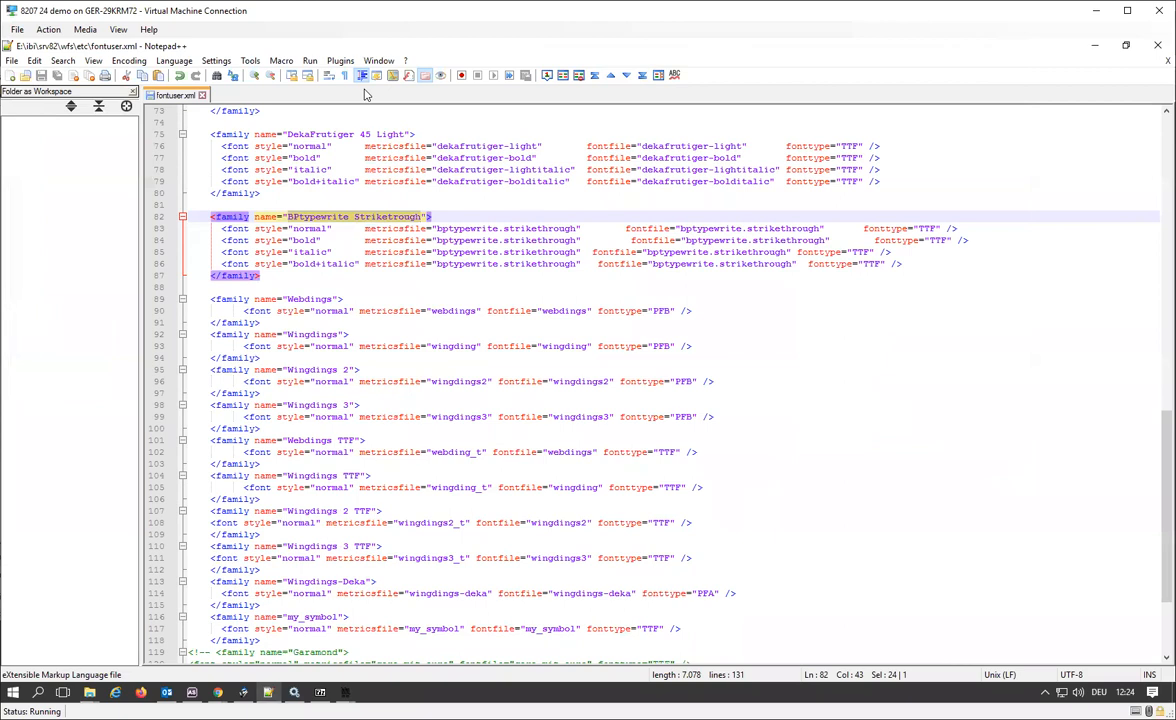
{"action": "left_click", "coordinate": [404, 290]}
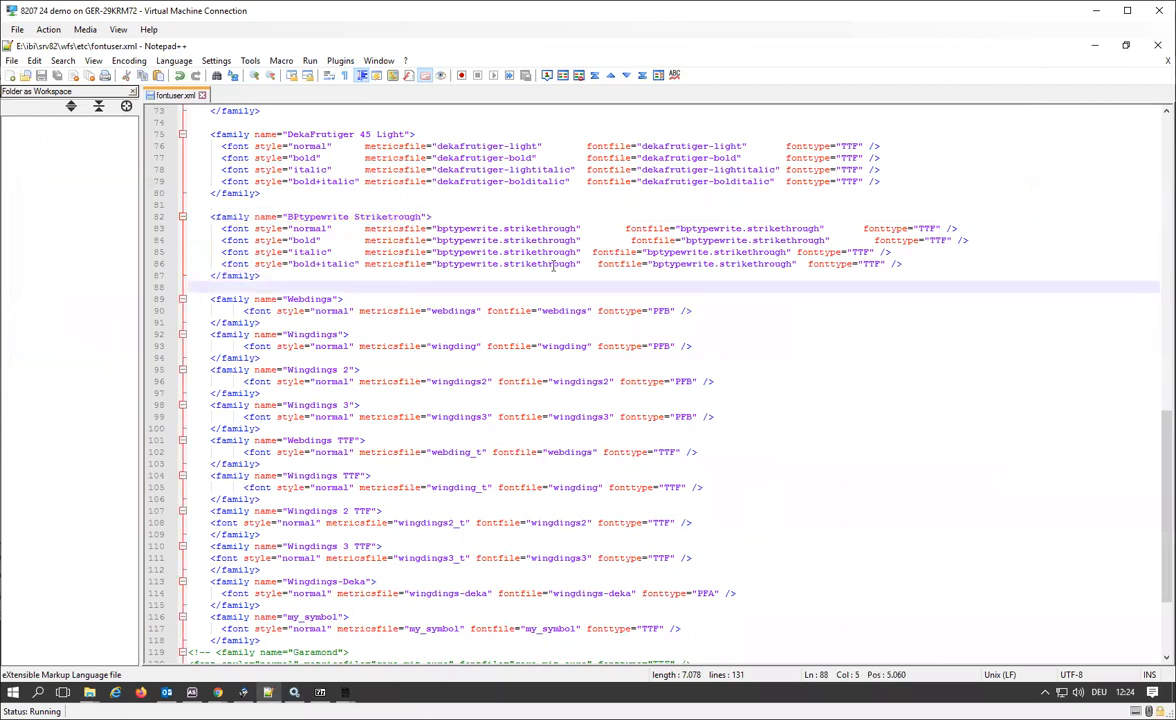
{"action": "double_click", "coordinate": [560, 229]}
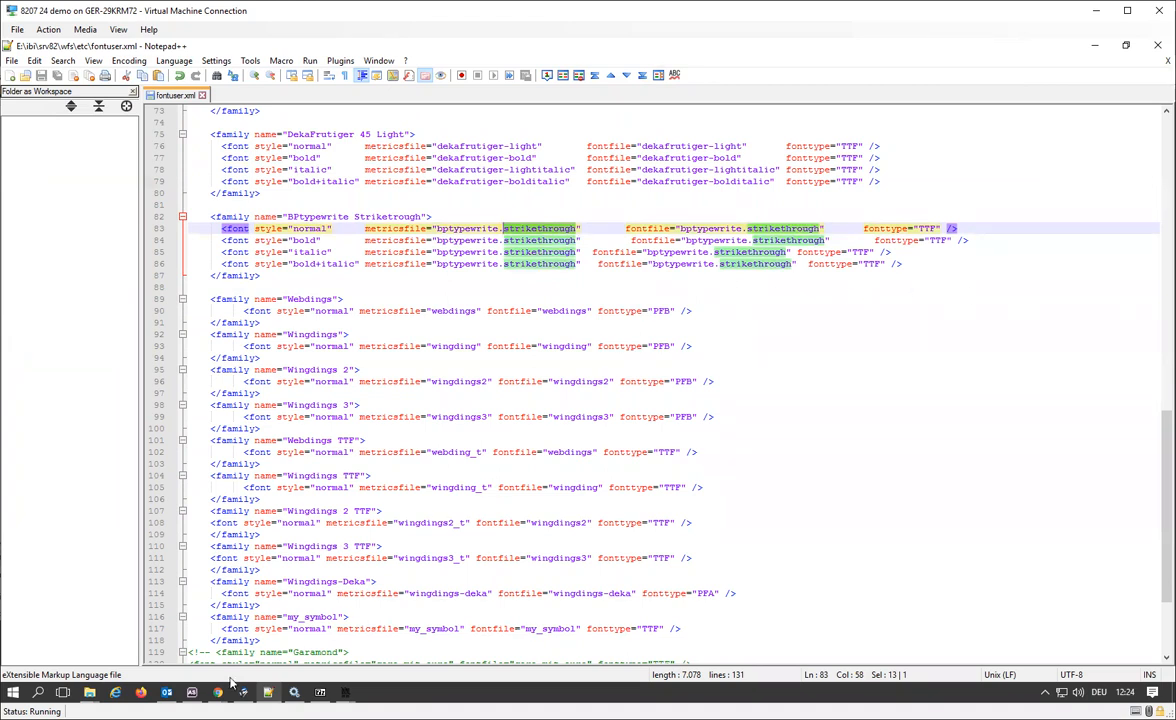
{"action": "mouse_move", "coordinate": [215, 694]}
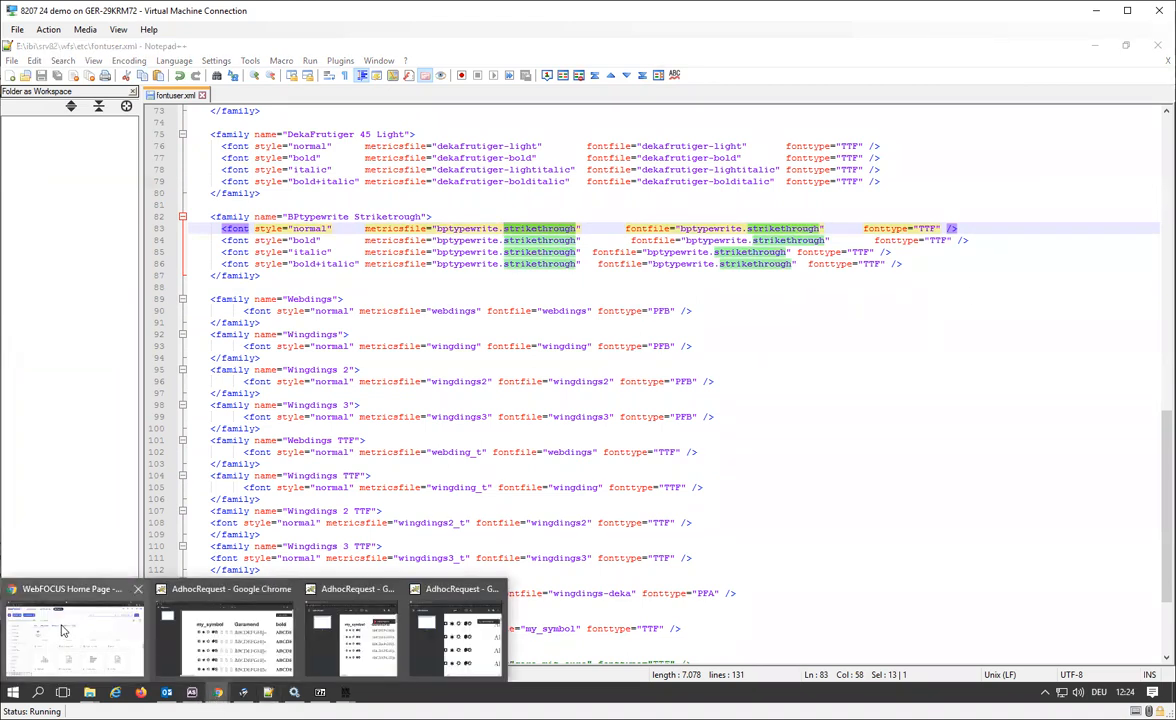
{"action": "left_click_drag", "start_coordinate": [422, 216], "coordinate": [287, 216]}
{"action": "key", "text": "ctrl+c"}
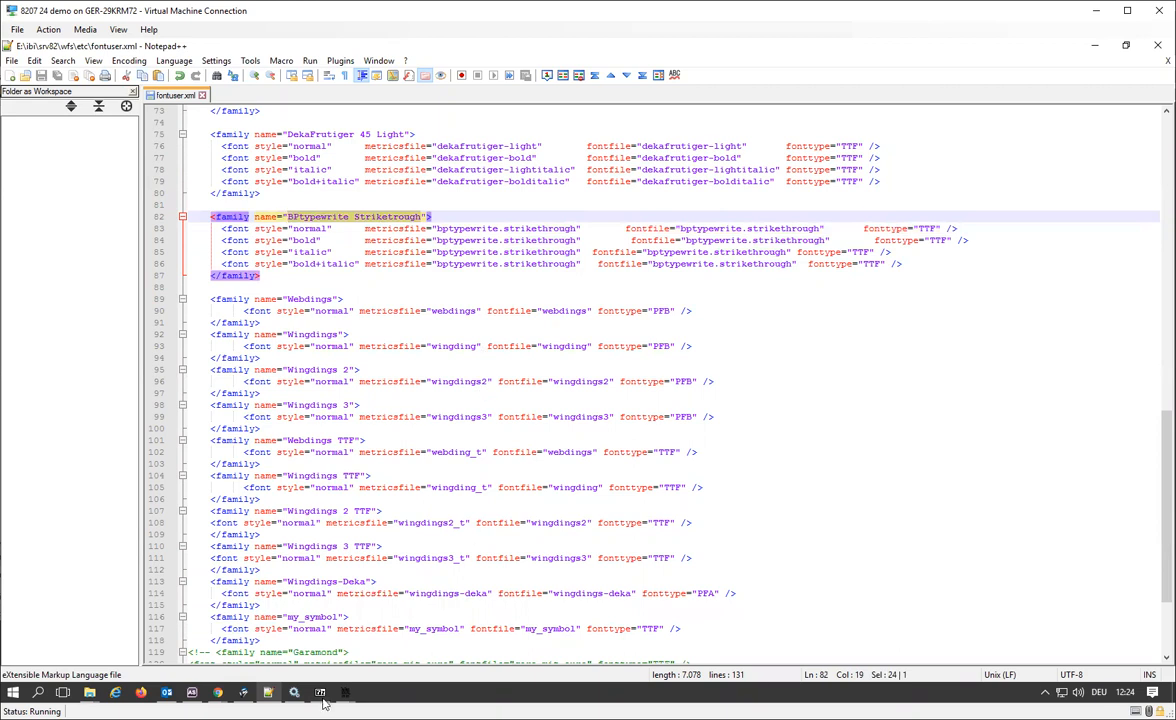
Switch to the Fonts in PDF procedure in Chrome's WebFOCUS editor and replace AAA4's column title Arial with BPtypewrite Striketrough.
{"action": "mouse_move", "coordinate": [217, 694]}
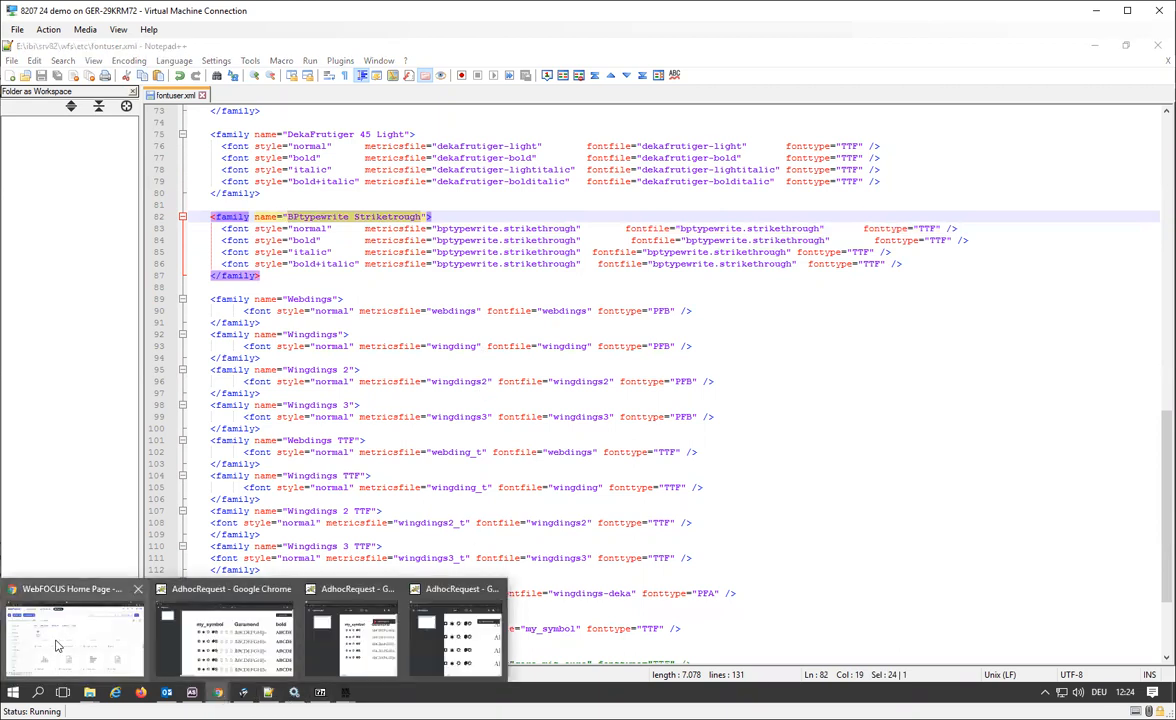
{"action": "left_click", "coordinate": [115, 605]}
{"action": "left_click", "coordinate": [380, 52]}
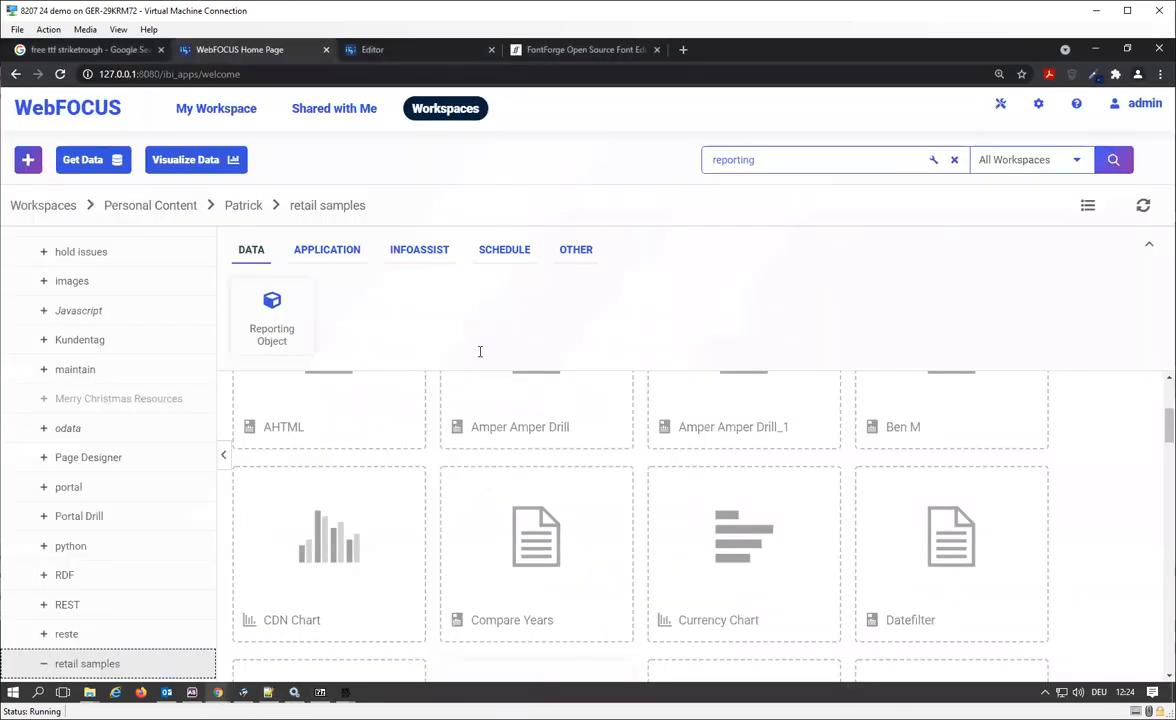
{"action": "scroll", "coordinate": [302, 447], "scroll_direction": "down", "scroll_amount": 5}
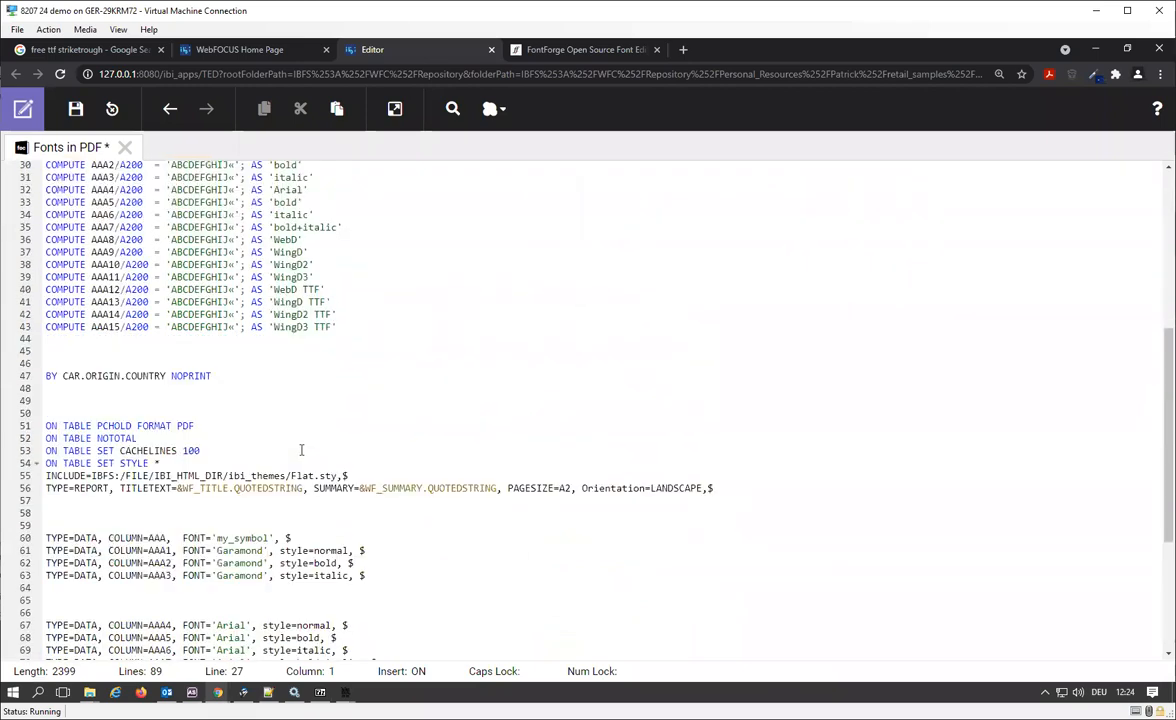
{"action": "scroll", "coordinate": [301, 447], "scroll_direction": "up", "scroll_amount": 2}
{"action": "scroll", "coordinate": [302, 447], "scroll_direction": "up", "scroll_amount": 3}
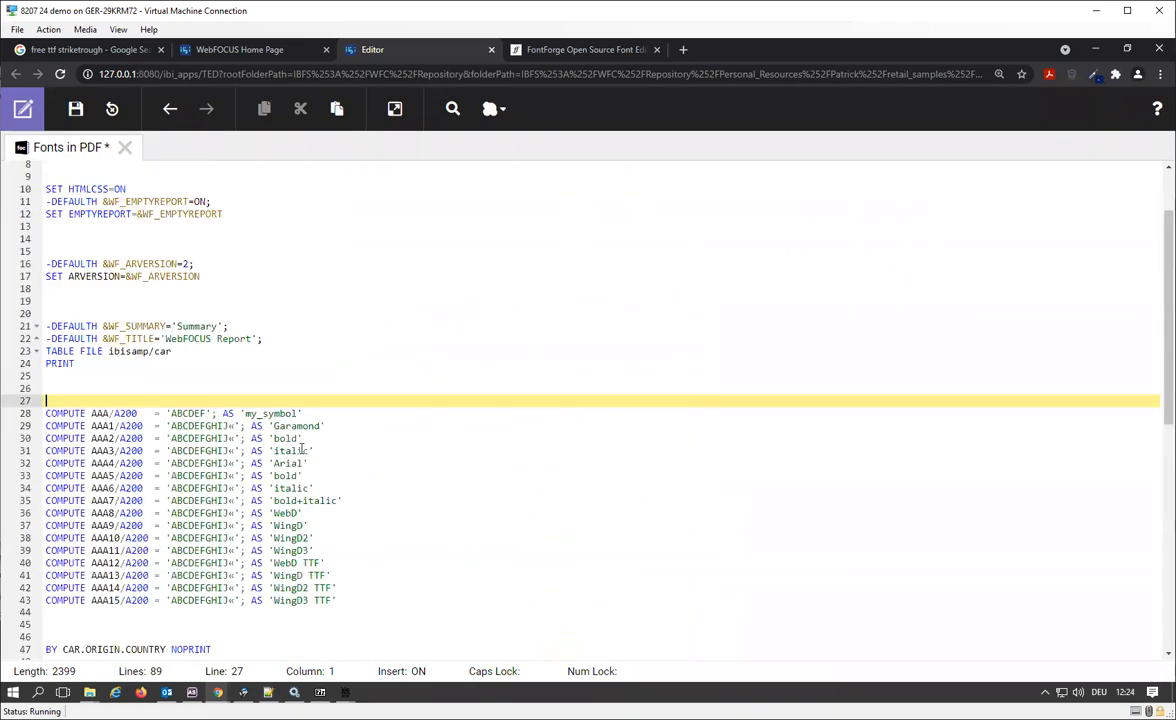
{"action": "scroll", "coordinate": [315, 425], "scroll_direction": "down", "scroll_amount": 2}
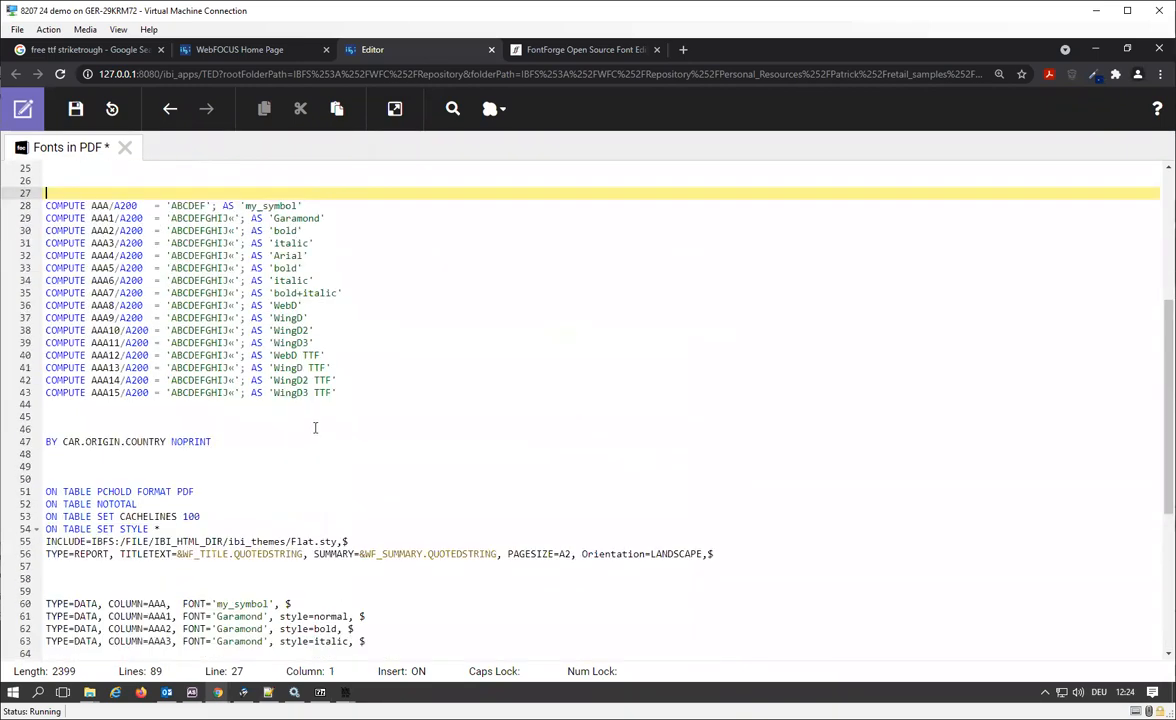
{"action": "double_click", "coordinate": [289, 256]}
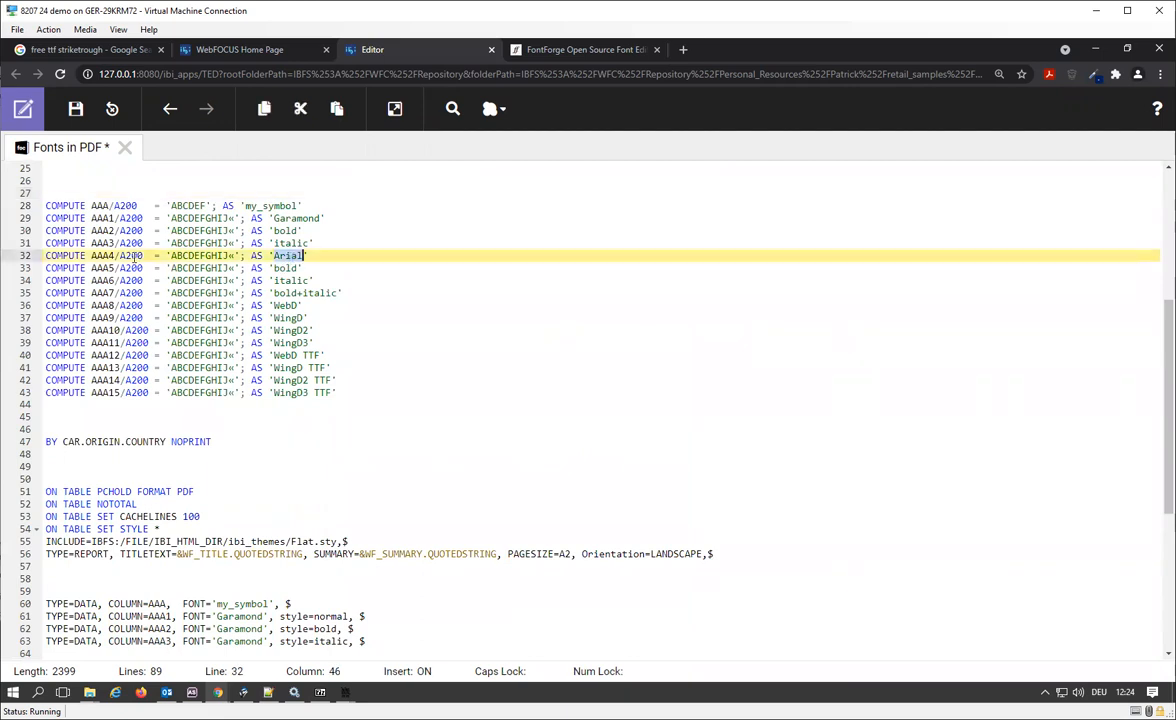
{"action": "key", "text": "ctrl+v"}
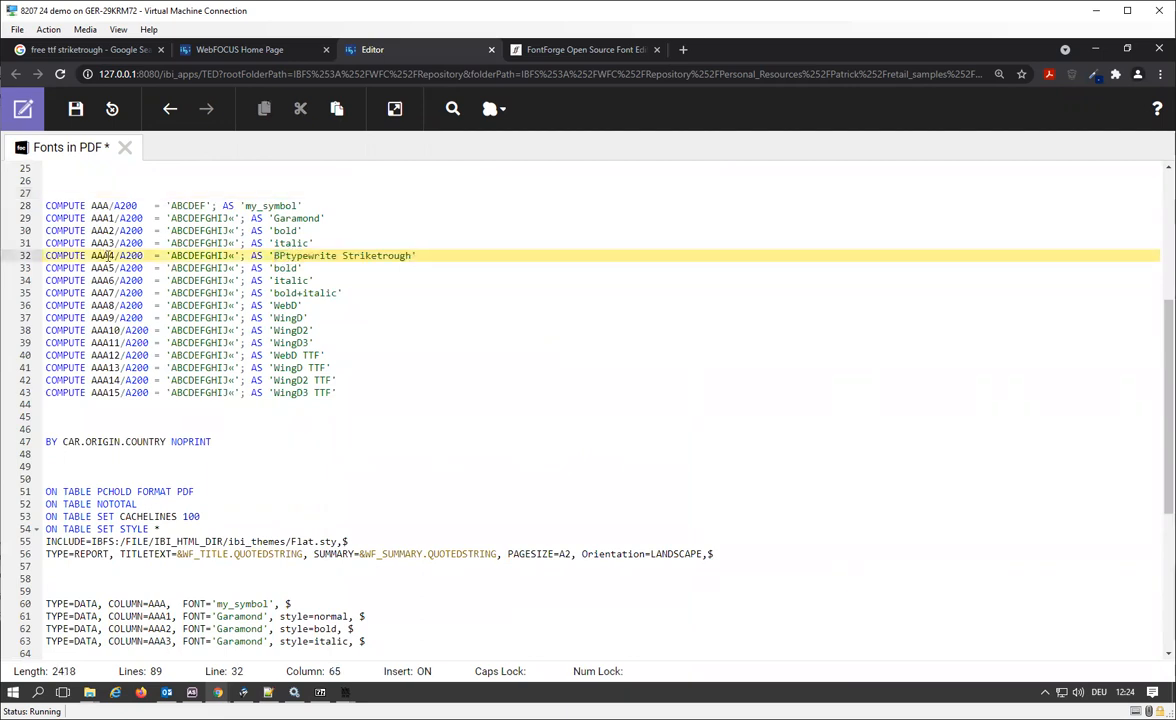
Set the font of column AAA4 in the style section to BPtypewrite Striketrough.
{"action": "scroll", "coordinate": [420, 365], "scroll_direction": "down", "scroll_amount": 5}
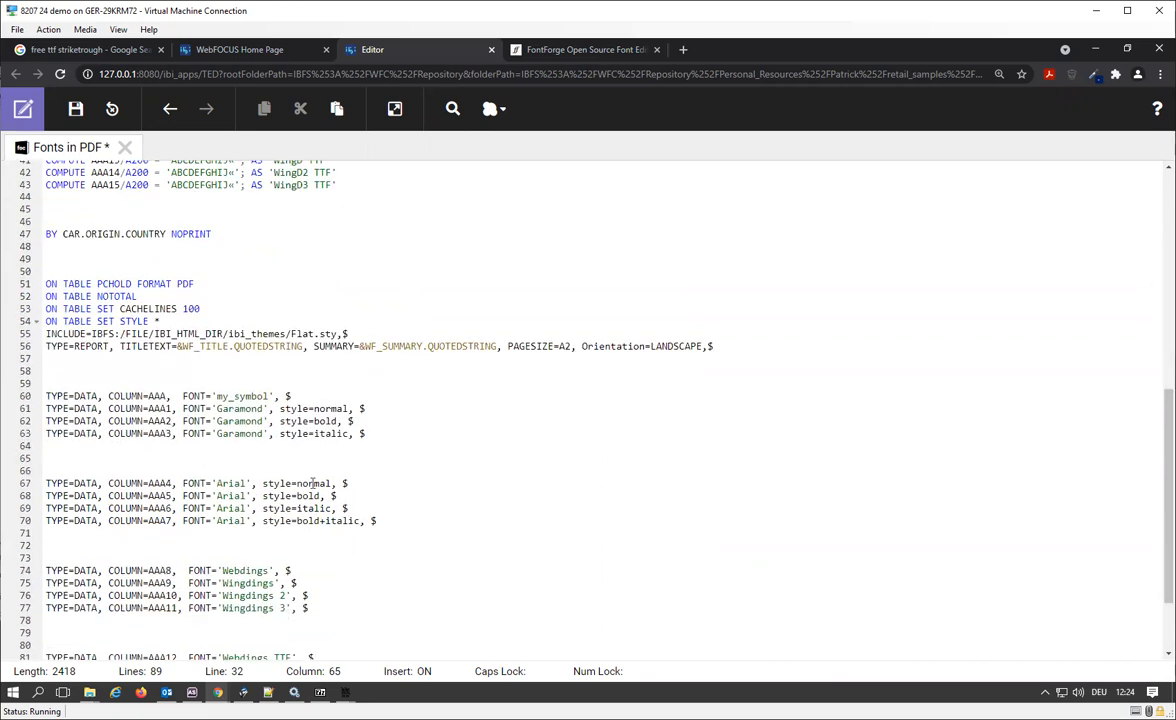
{"action": "double_click", "coordinate": [230, 484]}
{"action": "key", "text": "ctrl+v"}
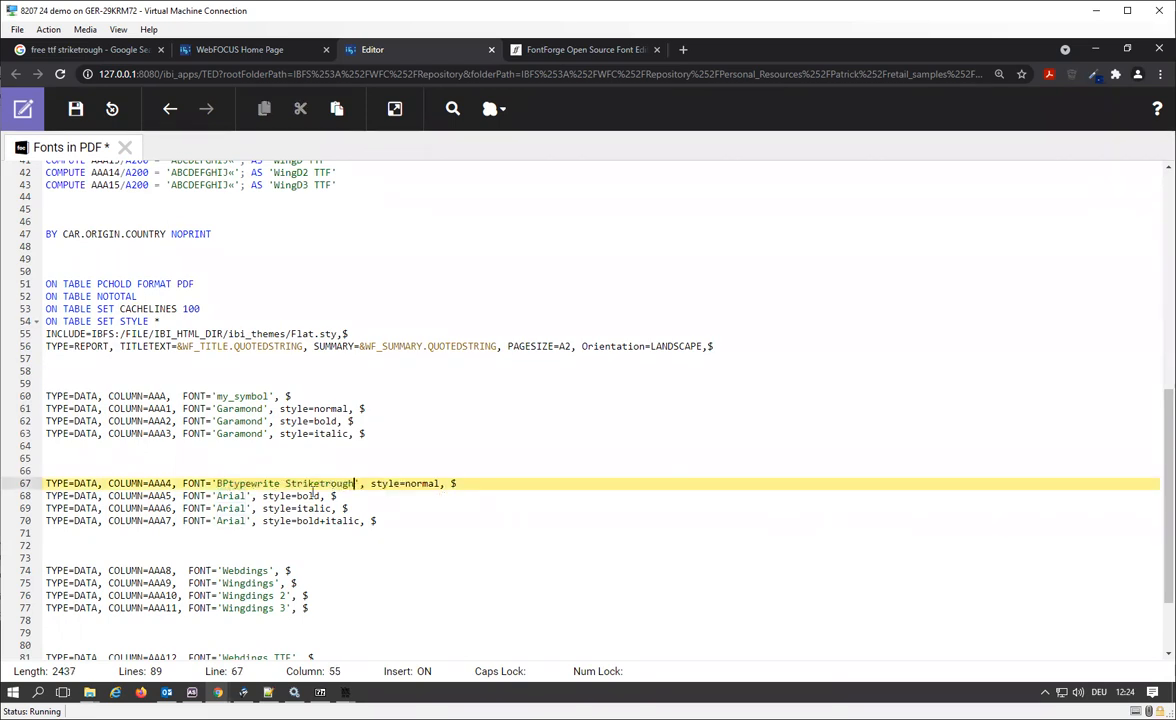
Run the Fonts in PDF procedure and examine the BPtypewrite Striketrough column enlarged in the maximized PDF report window.
{"action": "scroll", "coordinate": [437, 502], "scroll_direction": "up", "scroll_amount": 12}
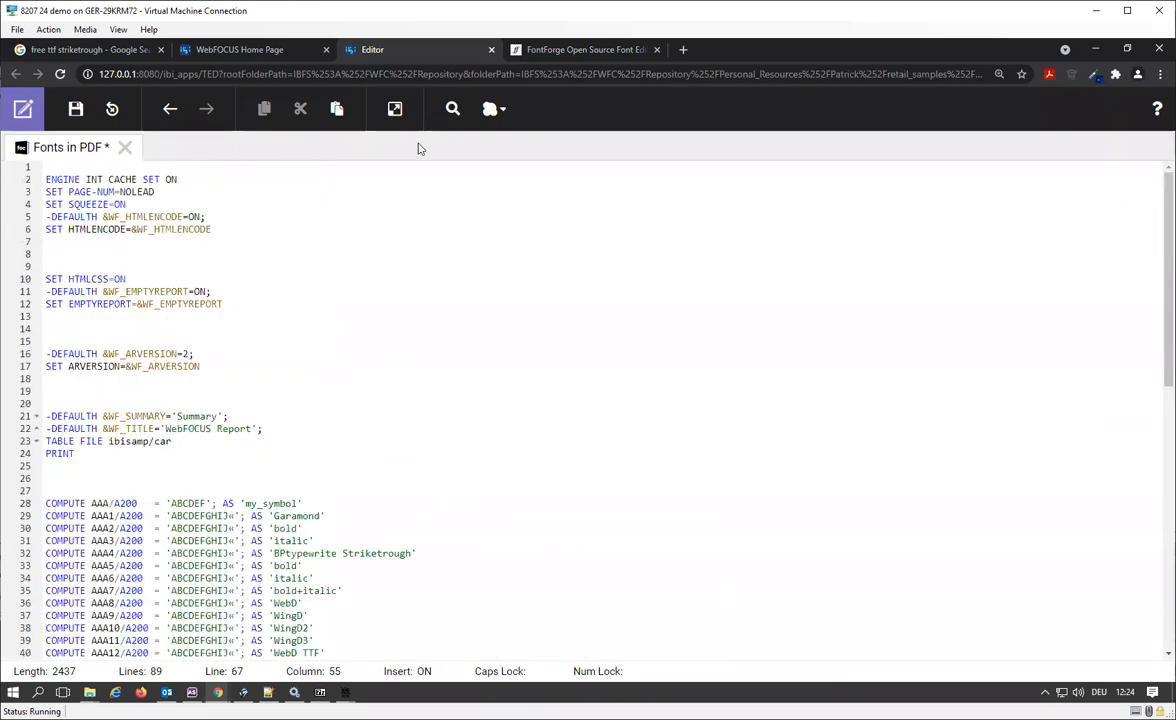
{"action": "left_click", "coordinate": [395, 108]}
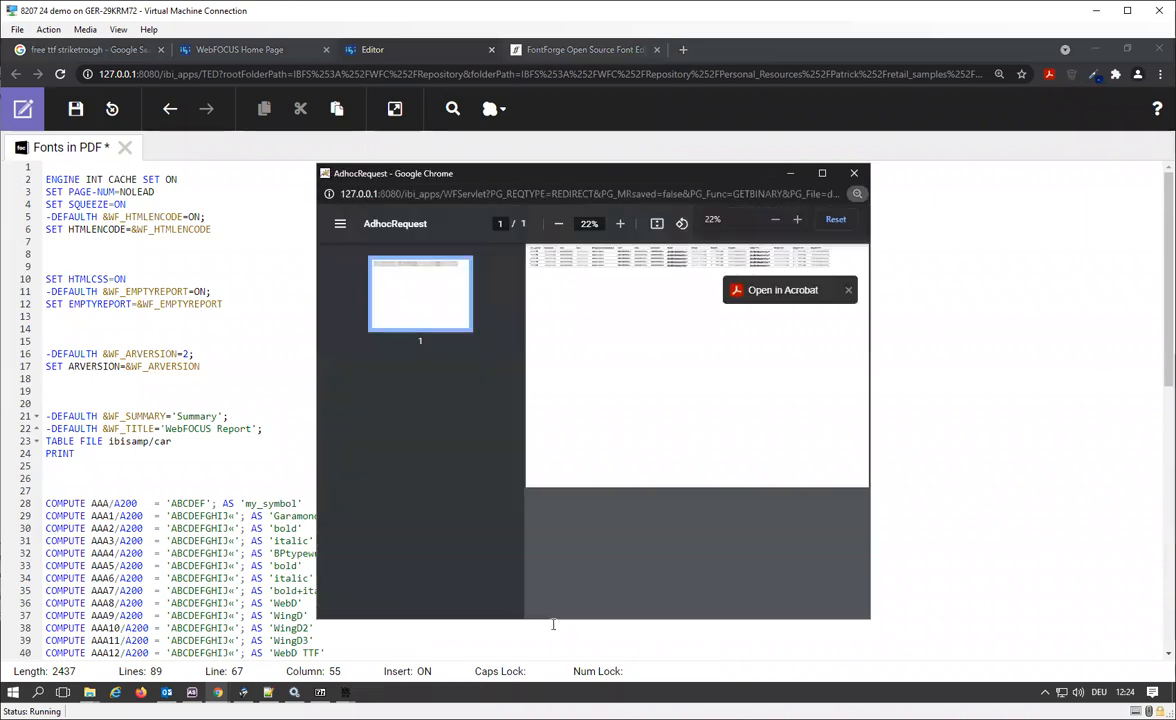
{"action": "left_click", "coordinate": [822, 173]}
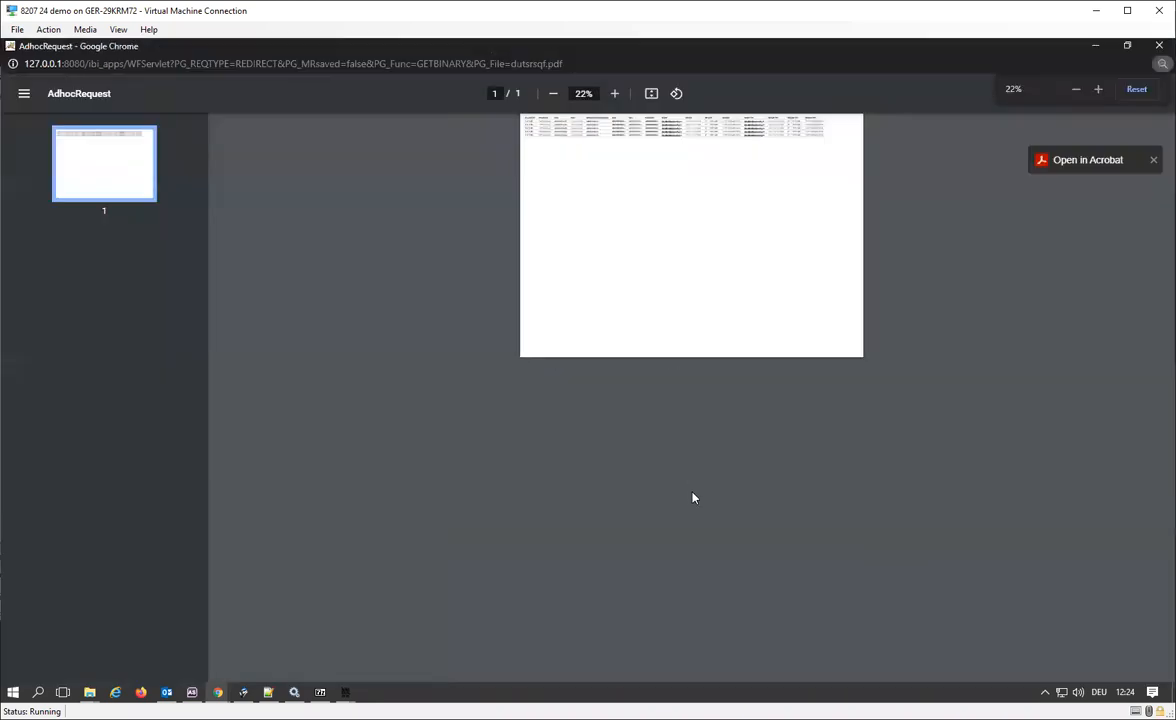
{"action": "scroll", "coordinate": [693, 497], "scroll_direction": "up", "scroll_amount": 6}
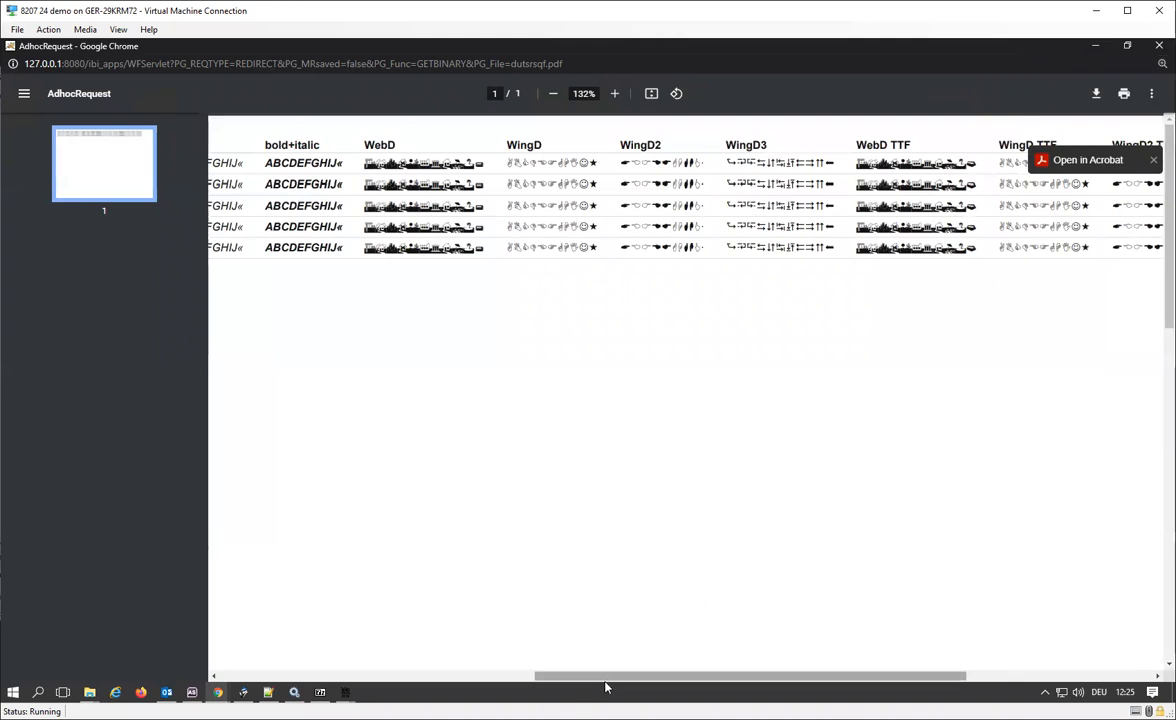
{"action": "left_click_drag", "start_coordinate": [572, 676], "coordinate": [294, 675]}
{"action": "scroll", "coordinate": [518, 548], "scroll_direction": "up", "scroll_amount": 1}
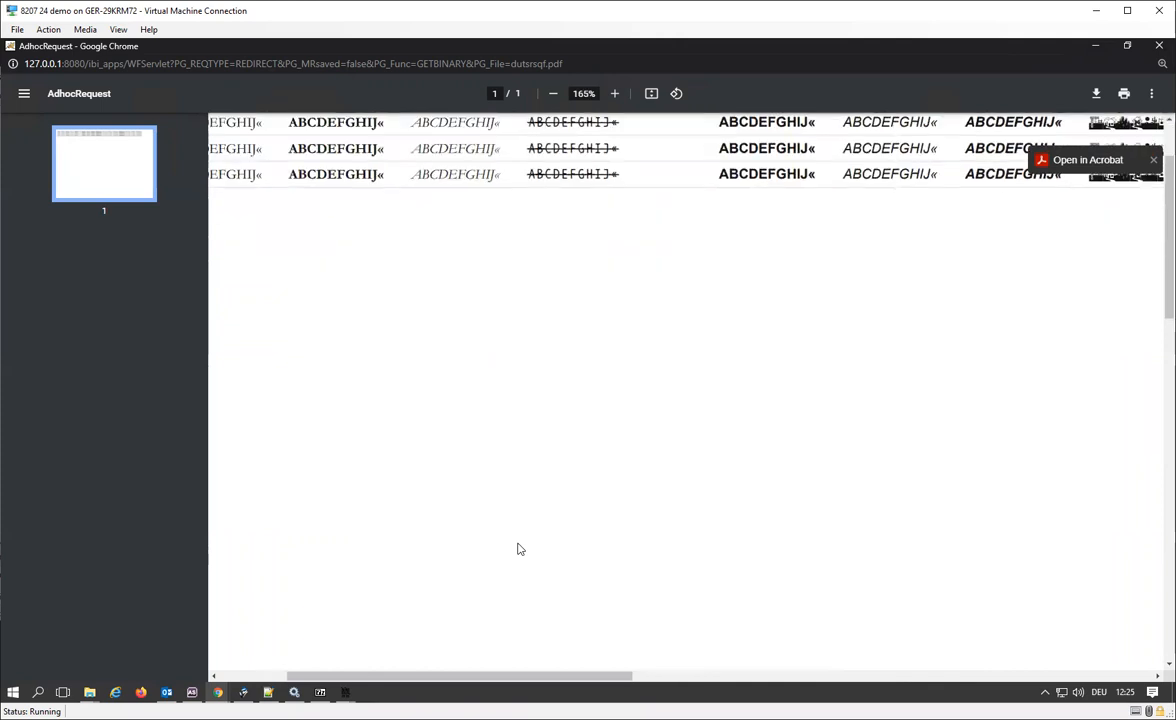
{"action": "scroll", "coordinate": [518, 548], "scroll_direction": "up", "scroll_amount": 1}
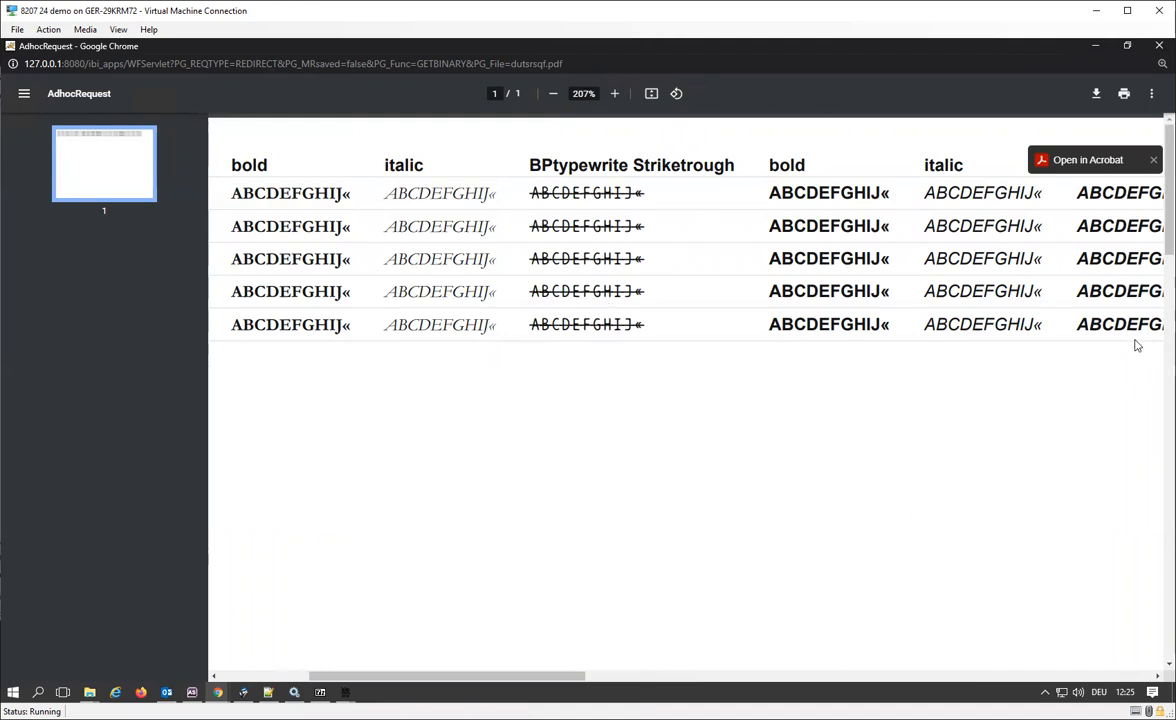
Open the PDF report in Adobe Acrobat Reader and review the fonts listed in its document properties, from BPtypewriteStrikethrough down to my_symbol.
{"action": "left_click", "coordinate": [1079, 161]}
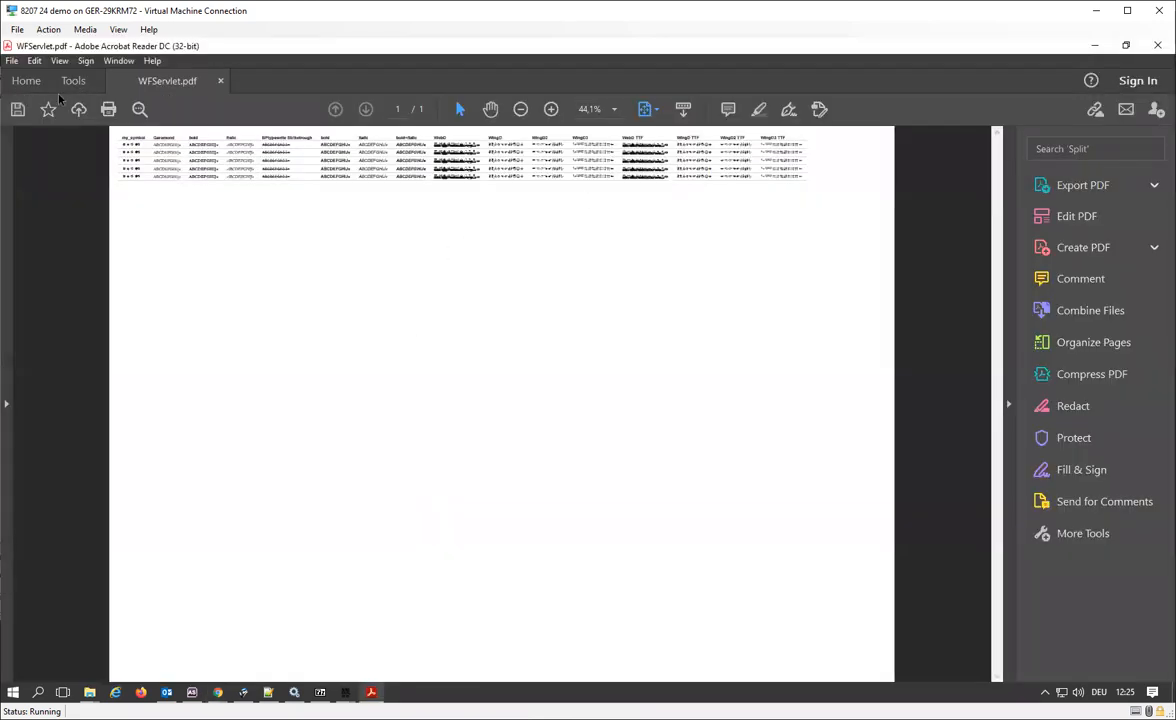
{"action": "right_click", "coordinate": [179, 334]}
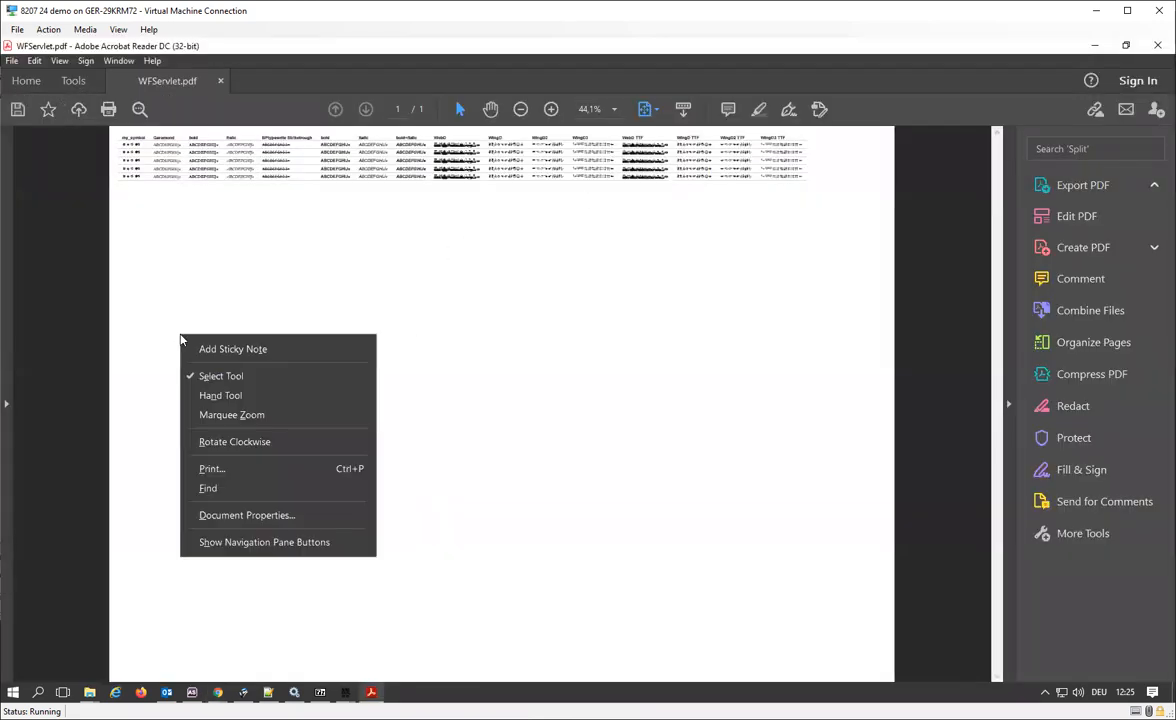
{"action": "left_click", "coordinate": [301, 515]}
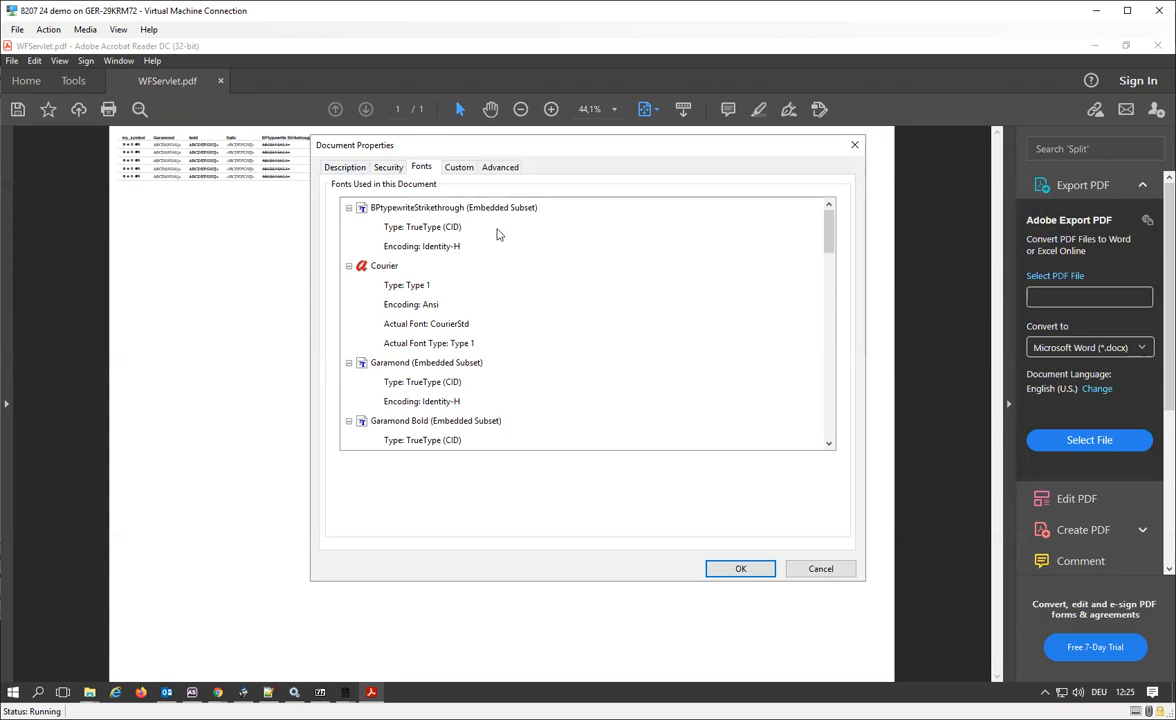
{"action": "left_click", "coordinate": [458, 207]}
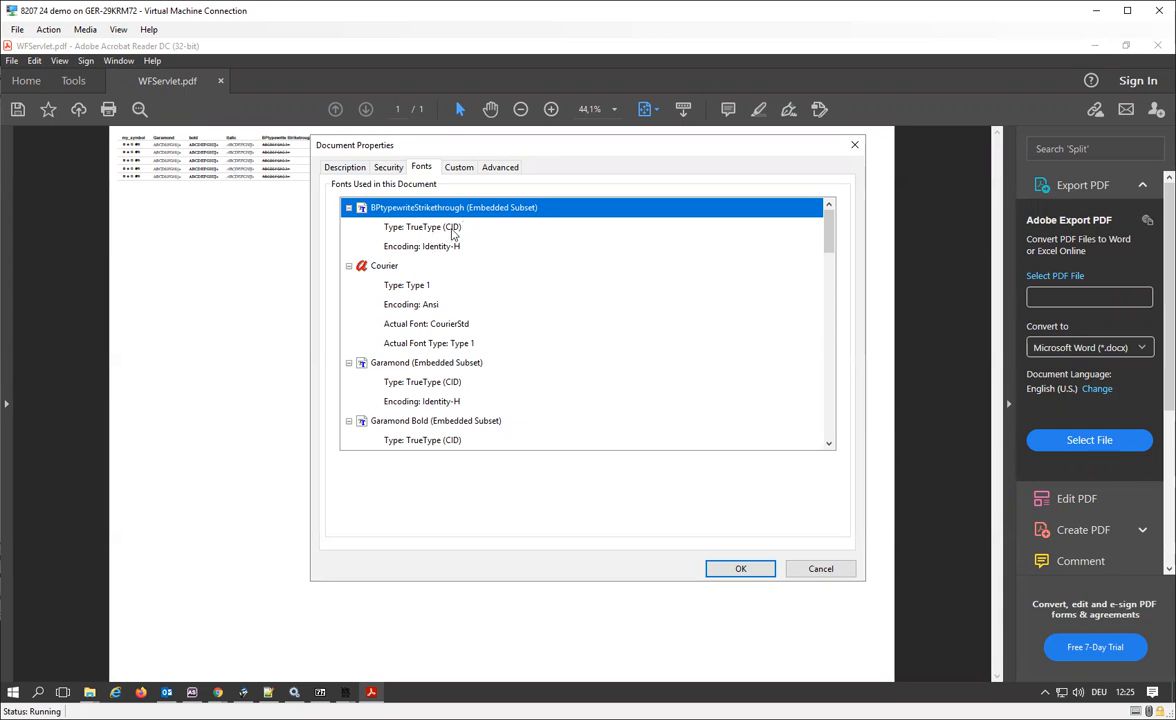
{"action": "scroll", "coordinate": [549, 378], "scroll_direction": "down", "scroll_amount": 10}
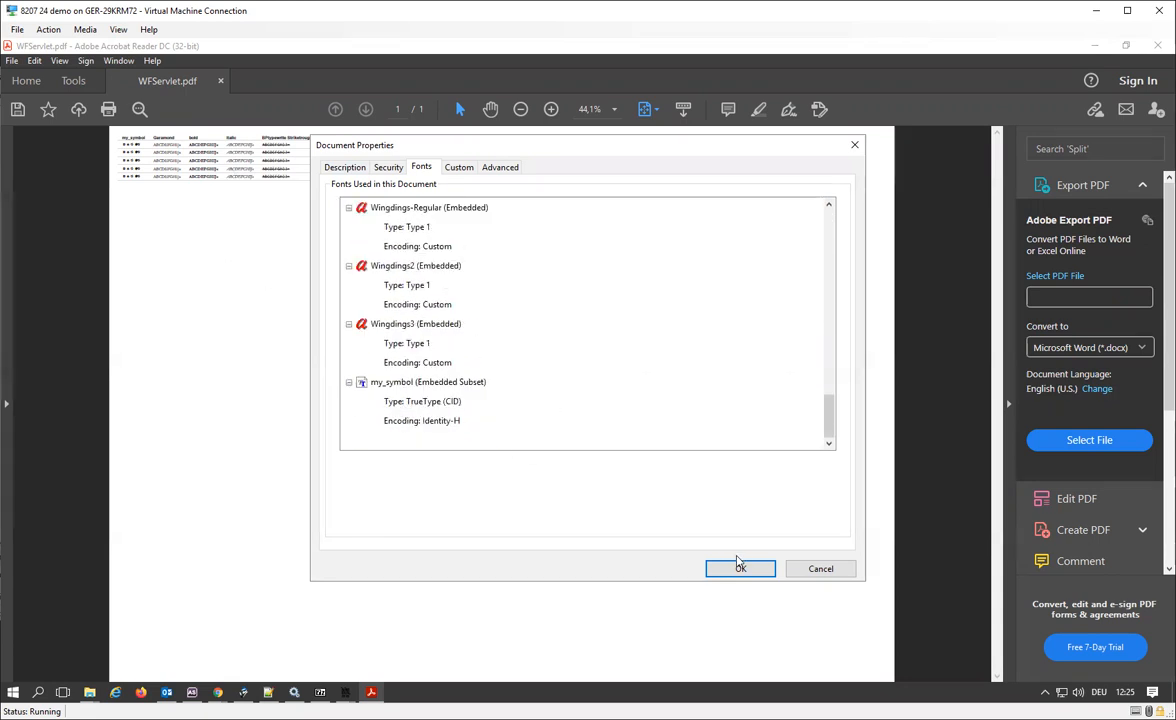
{"action": "left_click", "coordinate": [740, 567]}
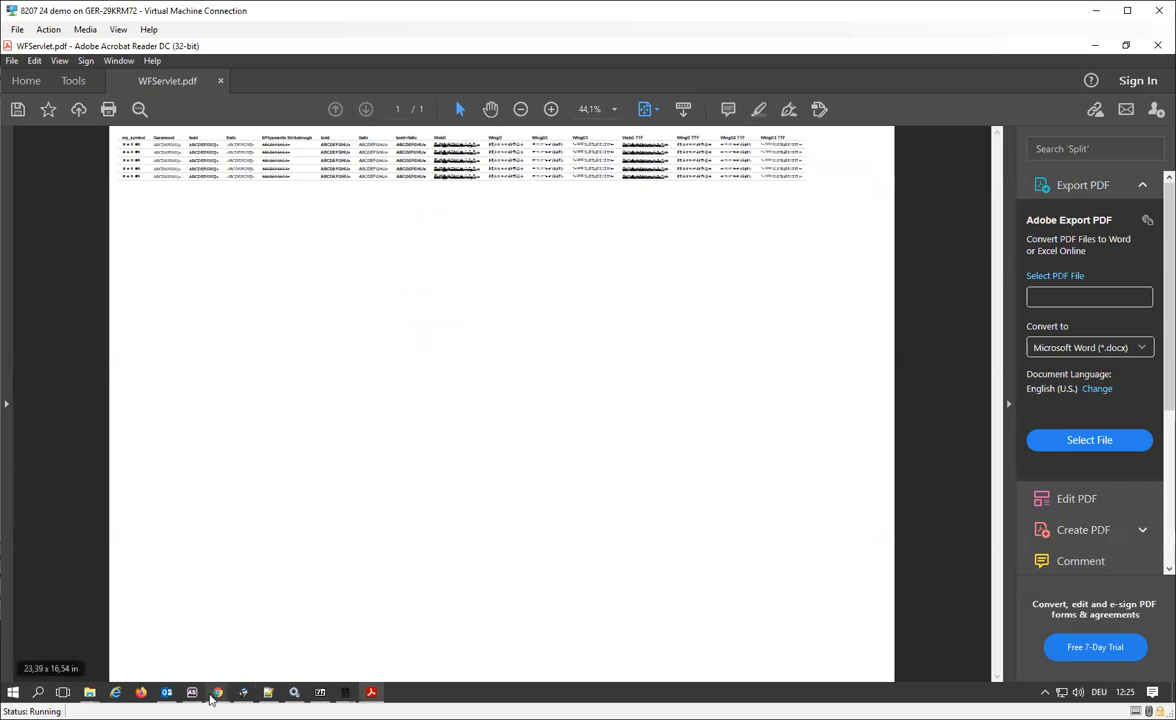
Return to the Fonts in PDF procedure in the WebFOCUS editor and go to its column style lines.
{"action": "mouse_move", "coordinate": [212, 699]}
{"action": "left_click", "coordinate": [57, 575]}
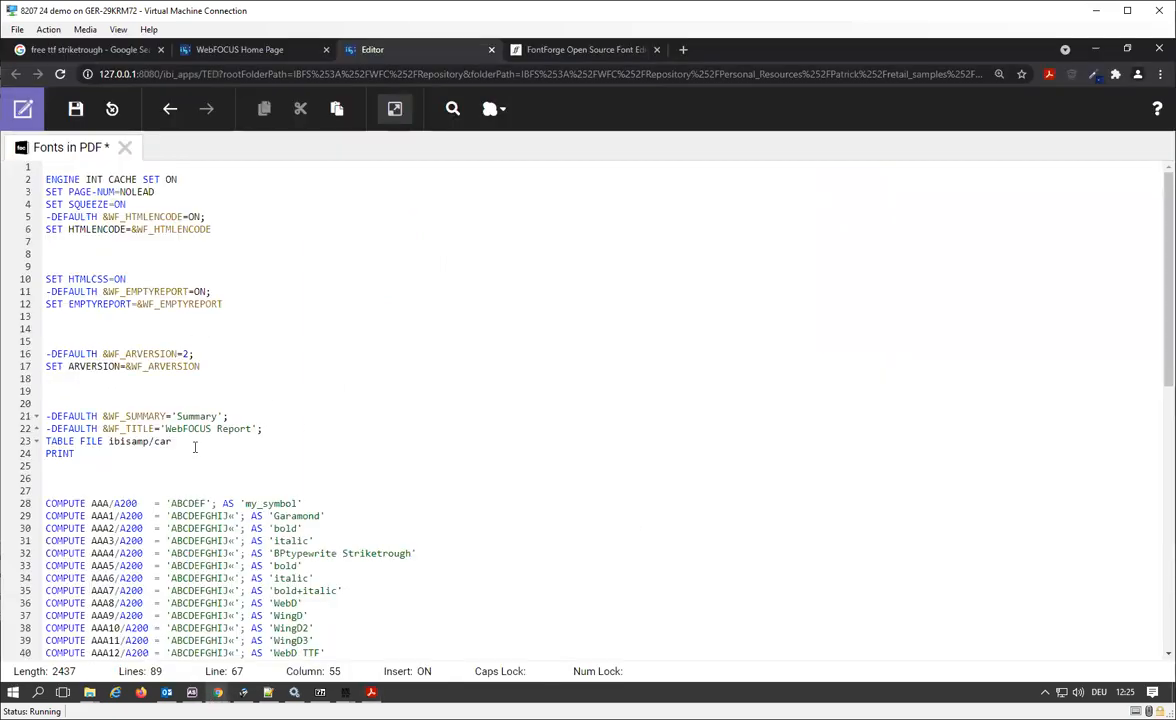
{"action": "scroll", "coordinate": [195, 447], "scroll_direction": "down", "scroll_amount": 4}
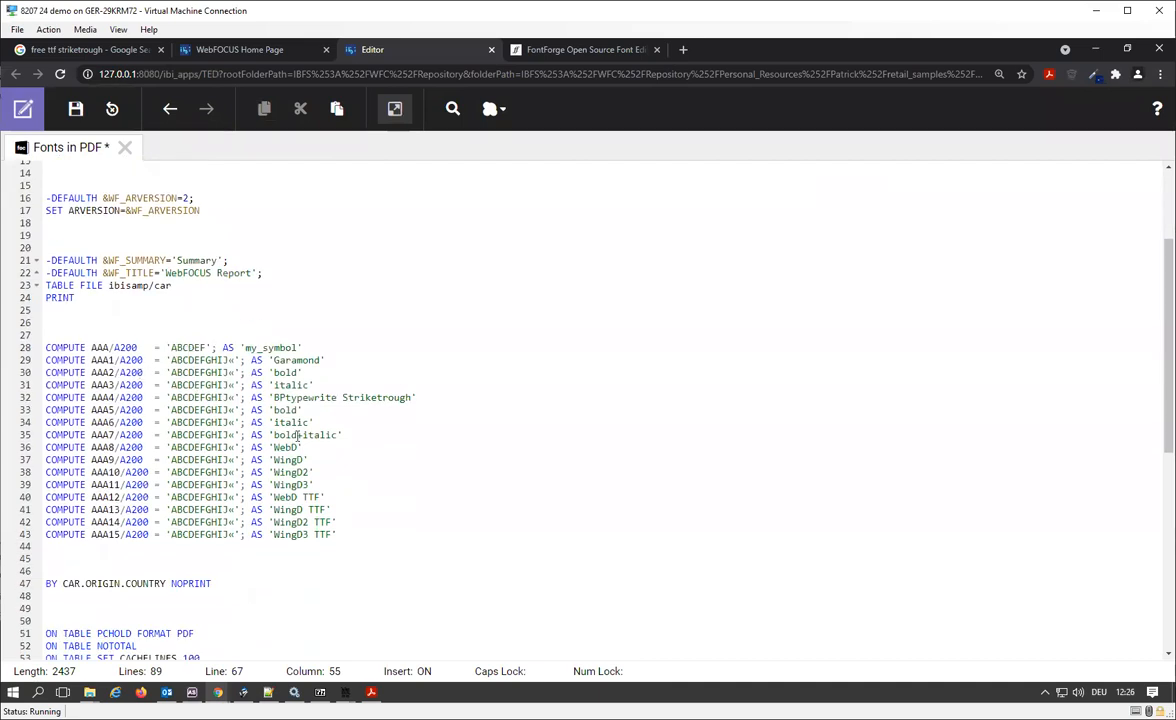
{"action": "scroll", "coordinate": [297, 434], "scroll_direction": "down", "scroll_amount": 8}
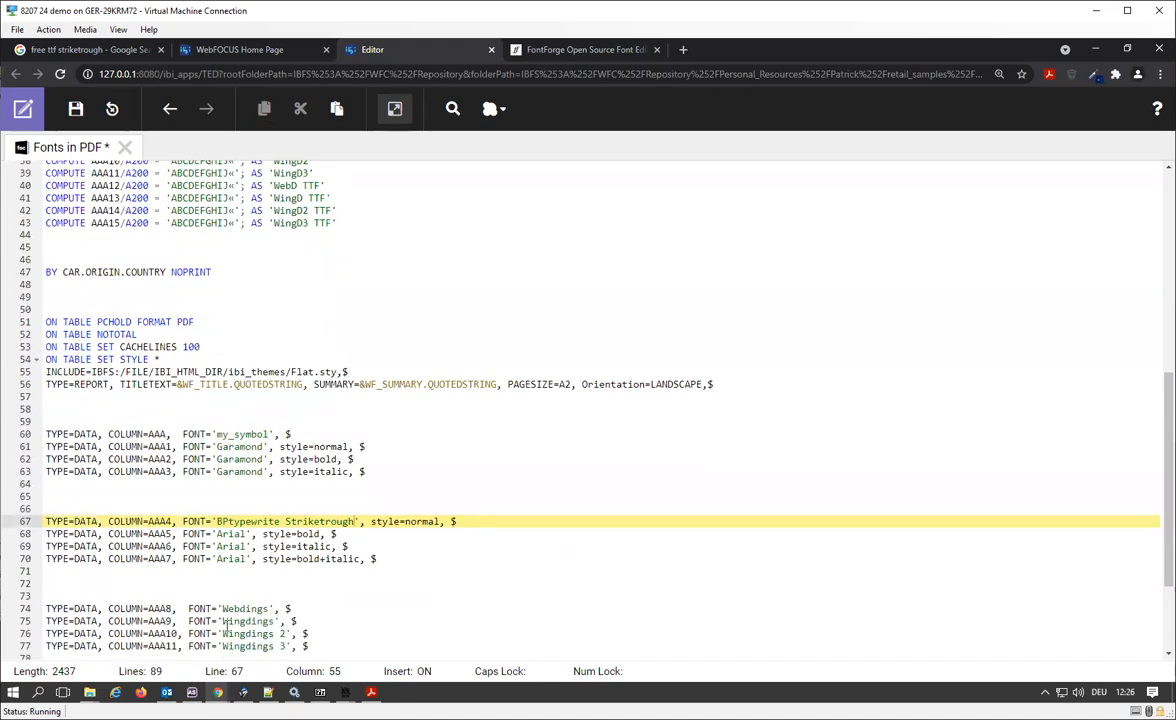
{"action": "left_click", "coordinate": [445, 521]}
{"action": "type", "text": "color"}
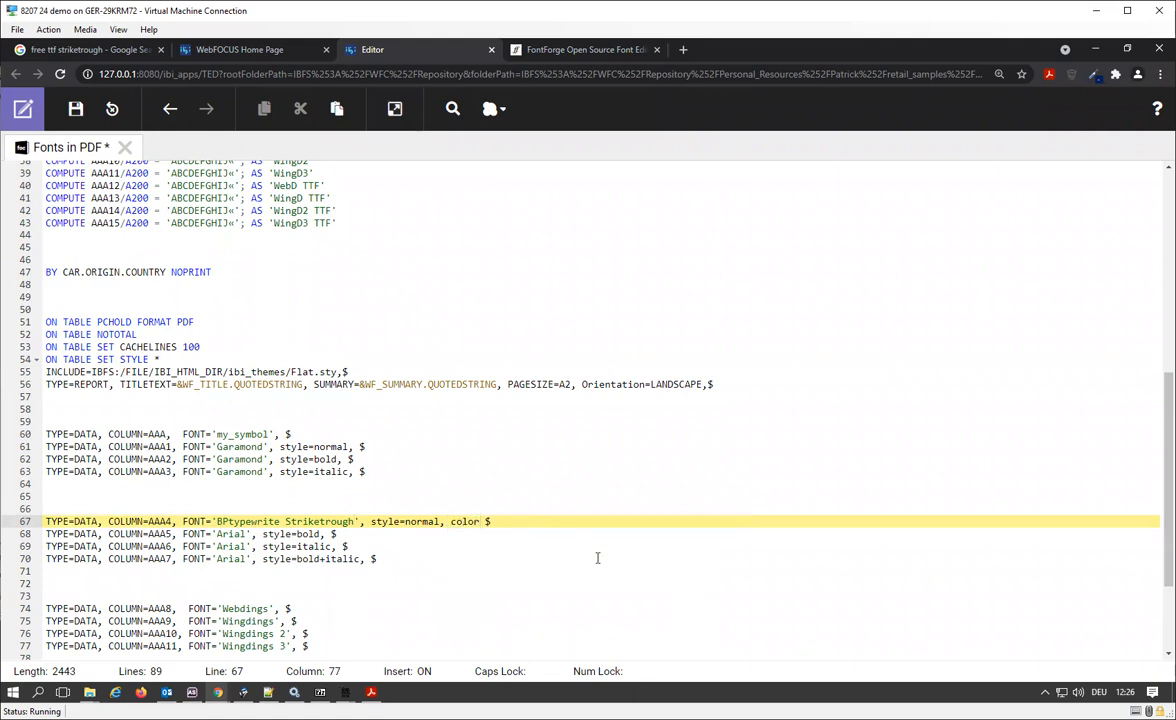
{"action": "key", "text": "BackSpace"}
{"action": "key", "text": "BackSpace"}
{"action": "key", "text": "BackSpace"}
{"action": "key", "text": "BackSpace"}
{"action": "key", "text": "BackSpace"}
{"action": "key", "text": "BackSpace"}
Add the attribute color=red to the style line of column AAA, which uses the my_symbol font.
{"action": "left_click", "coordinate": [288, 424]}
{"action": "left_click", "coordinate": [288, 434]}
{"action": "type", "text": "color"}
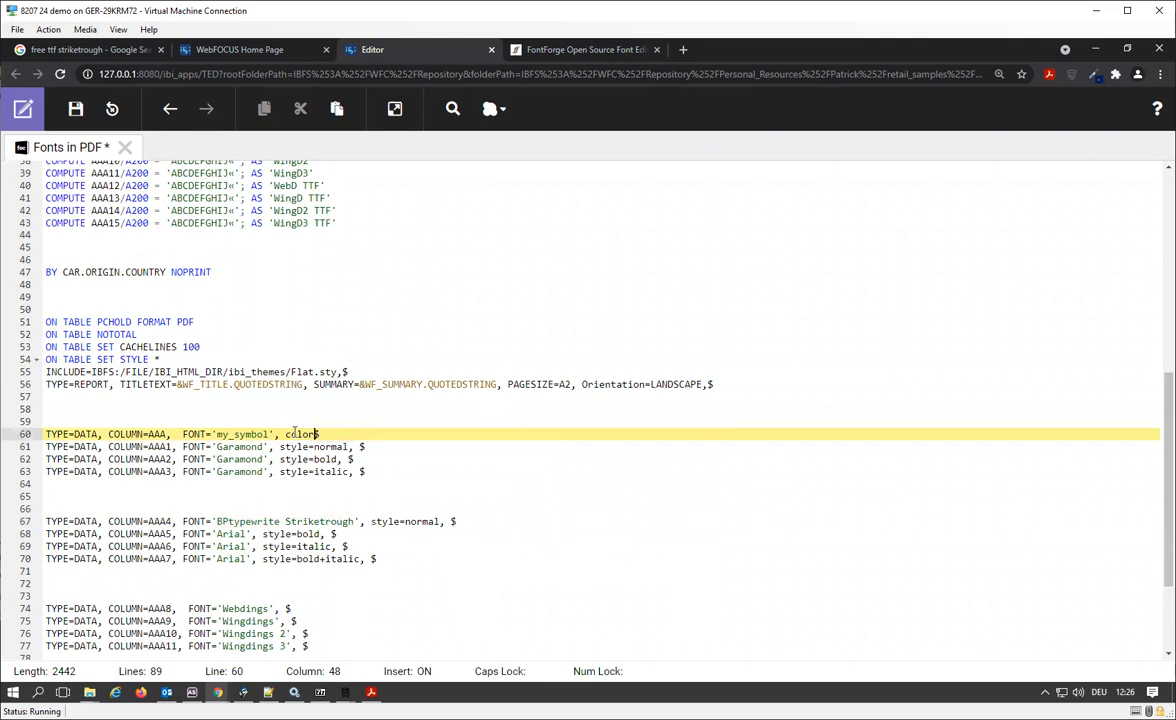
{"action": "type", "text": "=red,"}
Run the procedure and zoom in on the colored my_symbol column in the PDF report.
{"action": "left_click", "coordinate": [395, 110]}
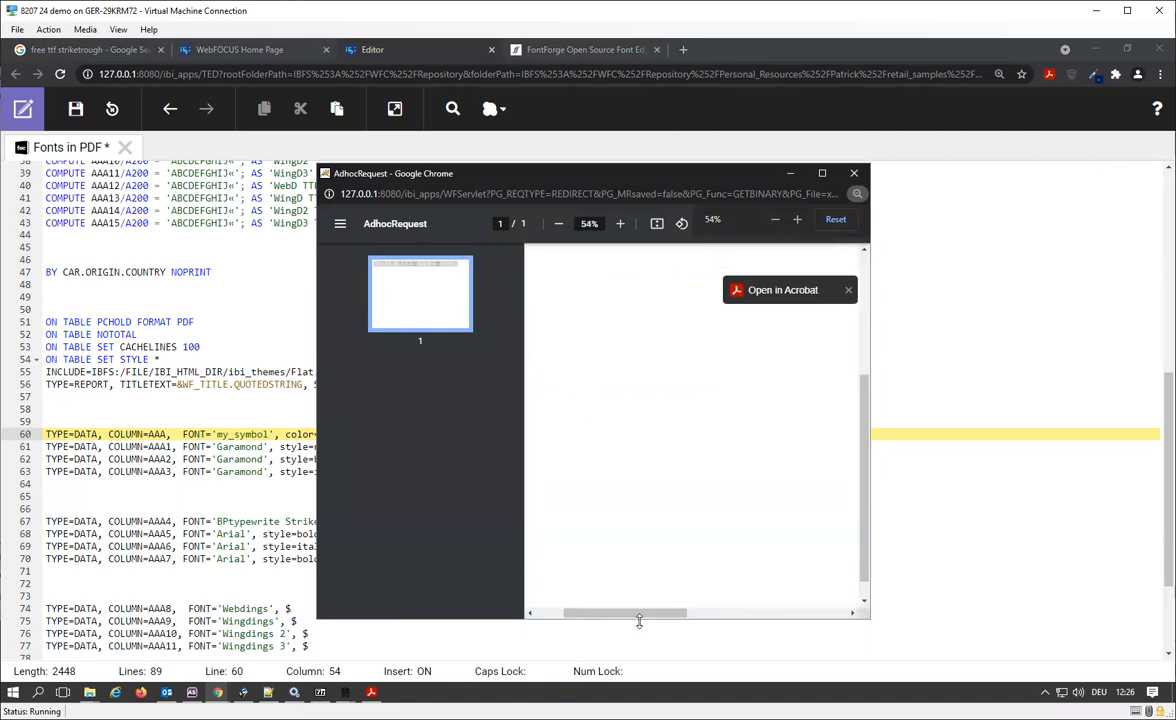
{"action": "left_click_drag", "start_coordinate": [638, 614], "coordinate": [536, 614]}
{"action": "scroll", "coordinate": [567, 582], "scroll_direction": "up", "scroll_amount": 7}
{"action": "scroll", "coordinate": [567, 582], "scroll_direction": "left", "scroll_amount": 2}
{"action": "scroll", "coordinate": [575, 559], "scroll_direction": "up", "scroll_amount": 3}
{"action": "scroll", "coordinate": [577, 540], "scroll_direction": "up", "scroll_amount": 5}
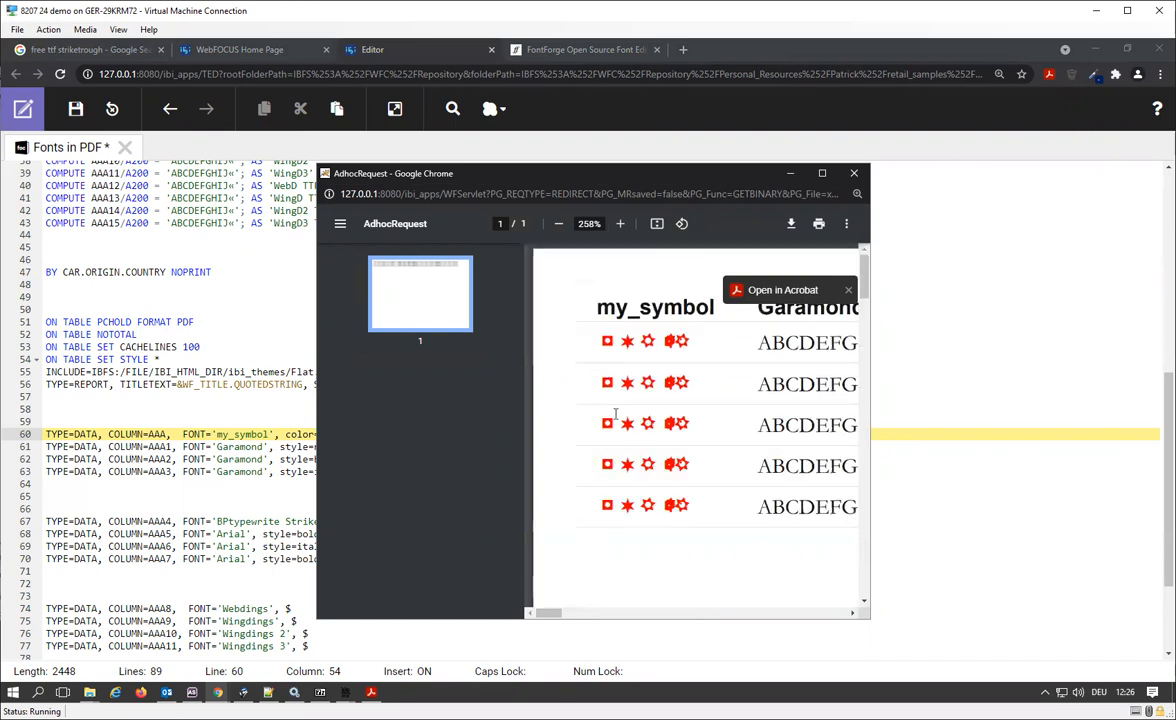
Add the attribute size=24 to the my_symbol style line of column AAA.
{"action": "left_click", "coordinate": [187, 437]}
{"action": "left_click", "coordinate": [350, 434]}
{"action": "type", "text": "size"}
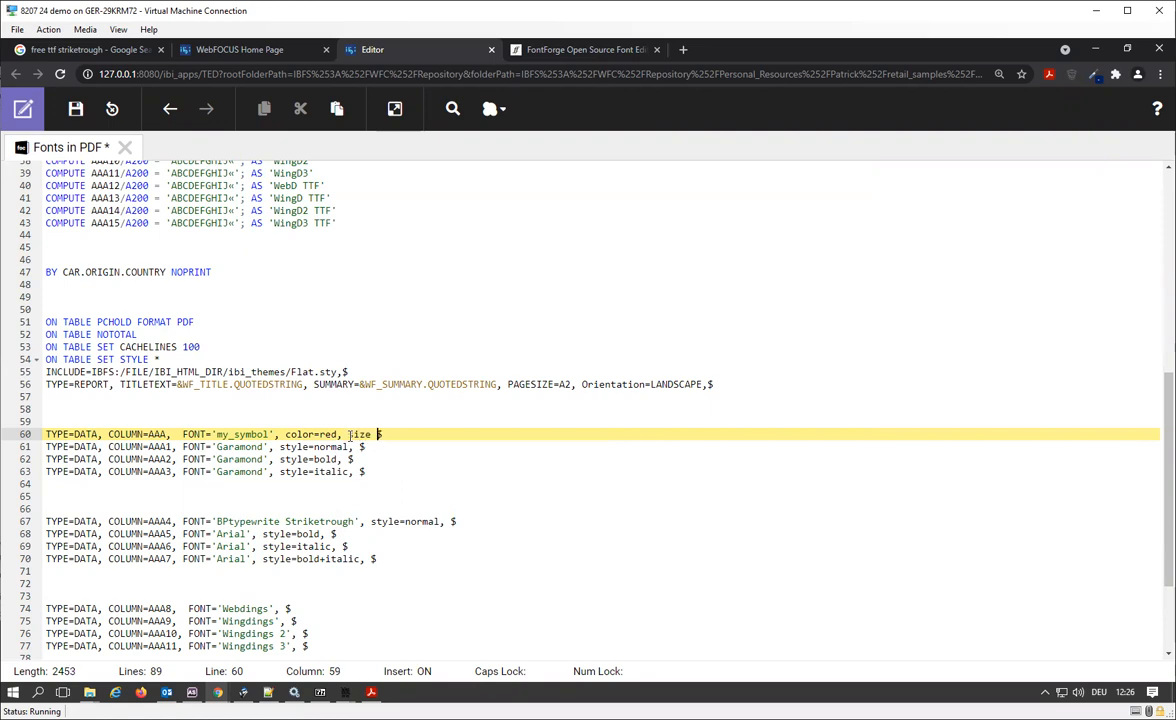
{"action": "key", "text": "BackSpace"}
{"action": "type", "text": "=24,"}
Run the procedure again, zoom in on the resized my_symbol column in the PDF and select a star symbol in it.
{"action": "left_click", "coordinate": [395, 108]}
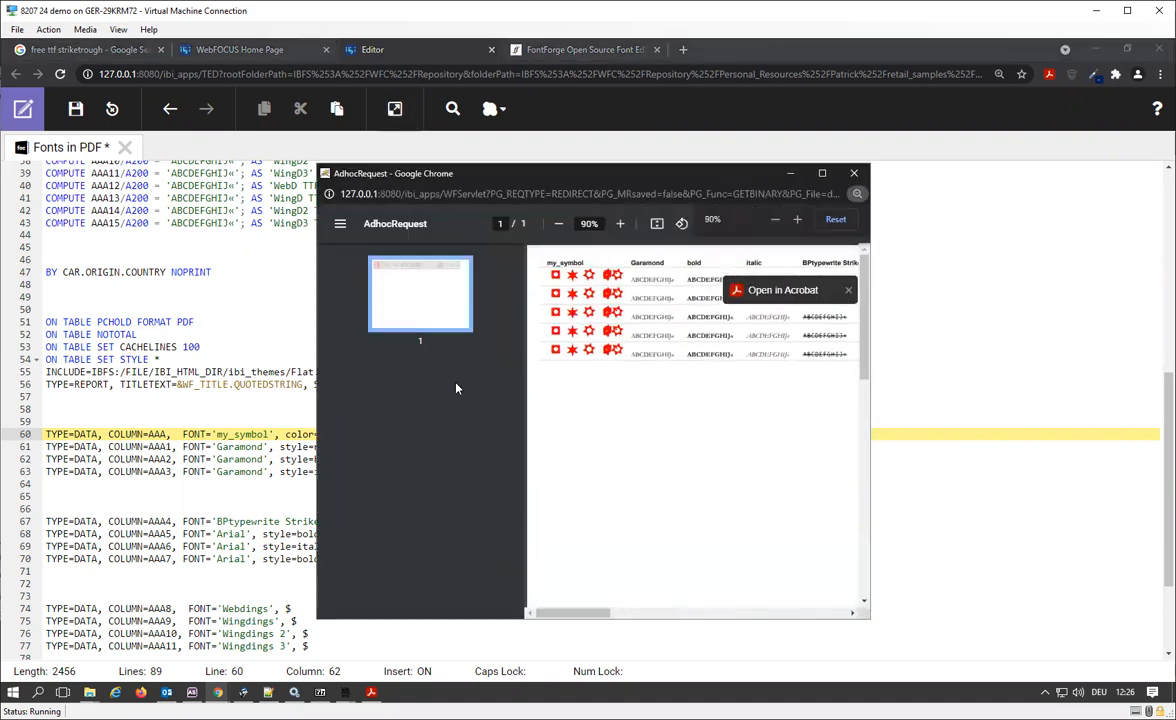
{"action": "scroll", "coordinate": [623, 265], "scroll_direction": "up", "scroll_amount": 2}
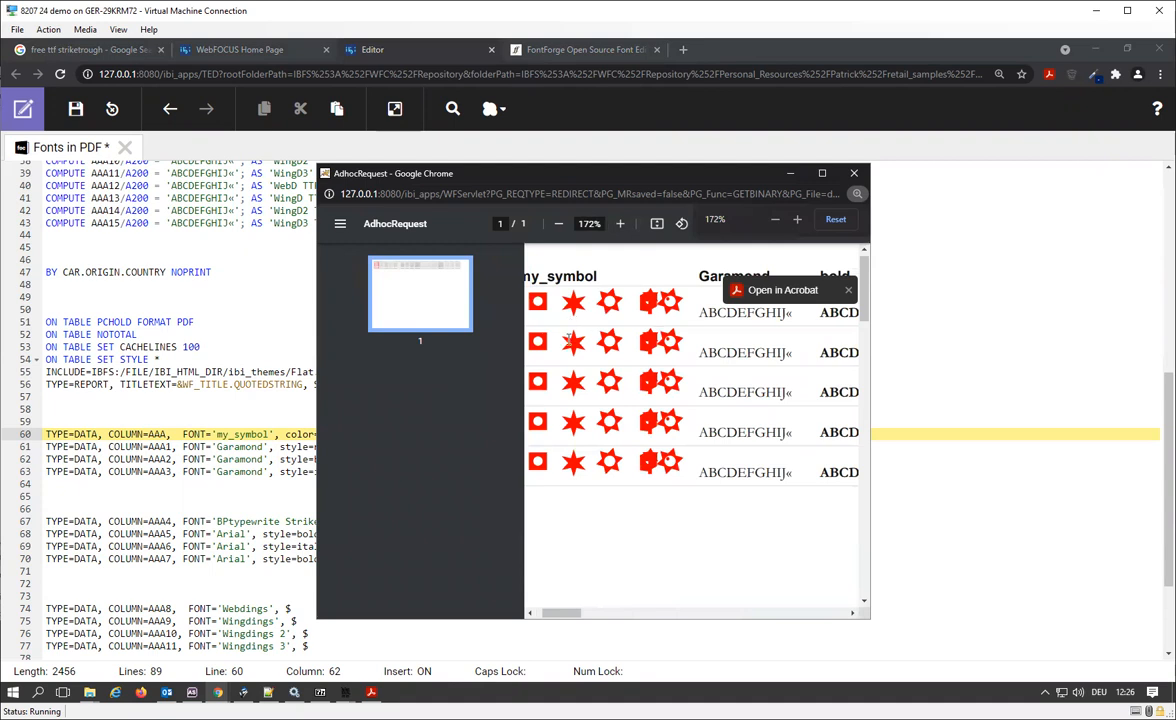
{"action": "double_click", "coordinate": [570, 341]}
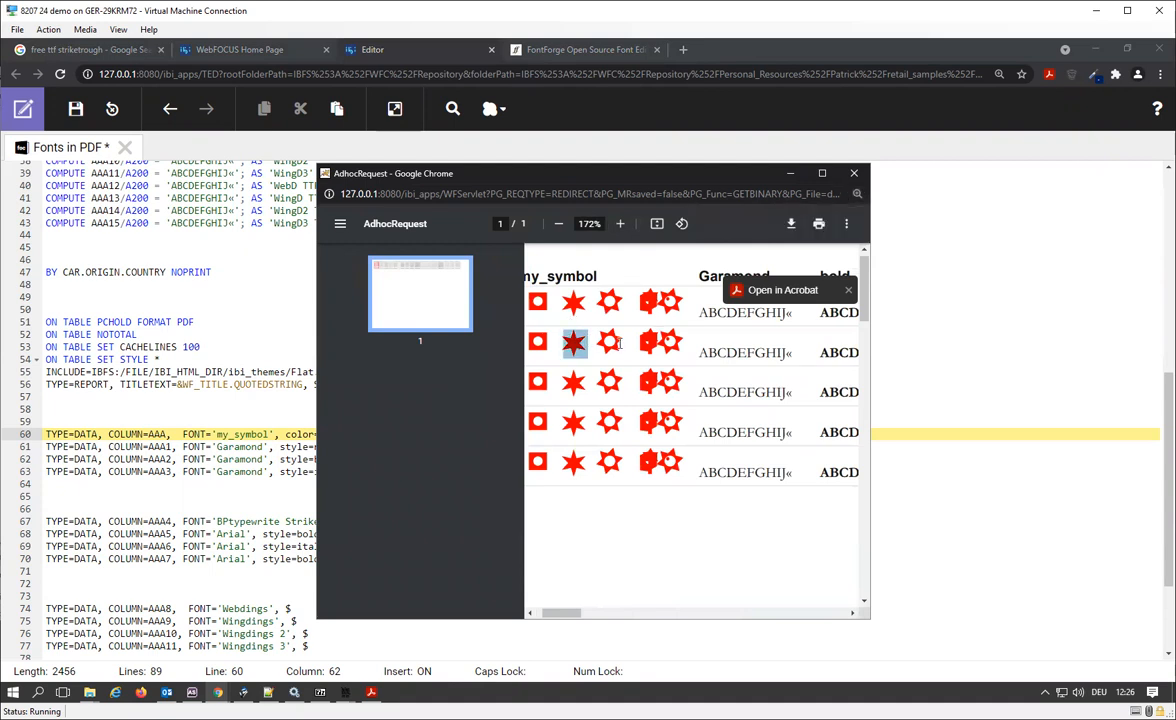